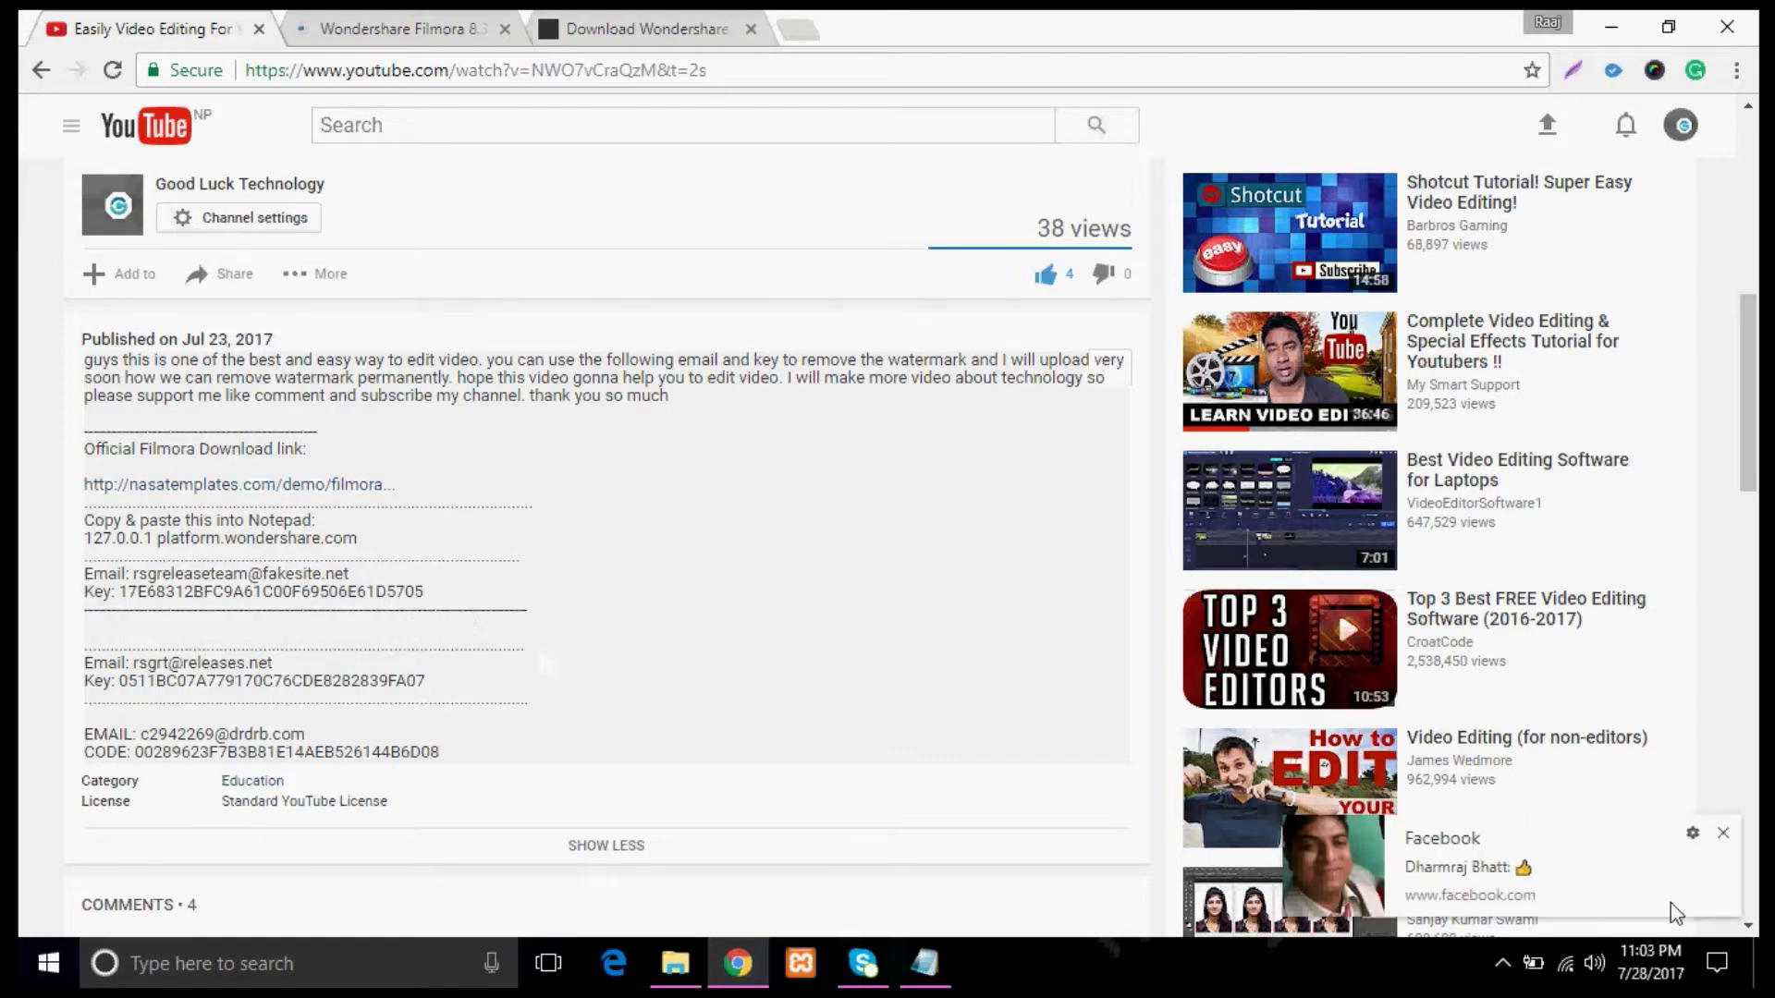
Dismiss the Facebook notification and look over the video page and its description with the Filmora download link.
left_click(1721, 830)
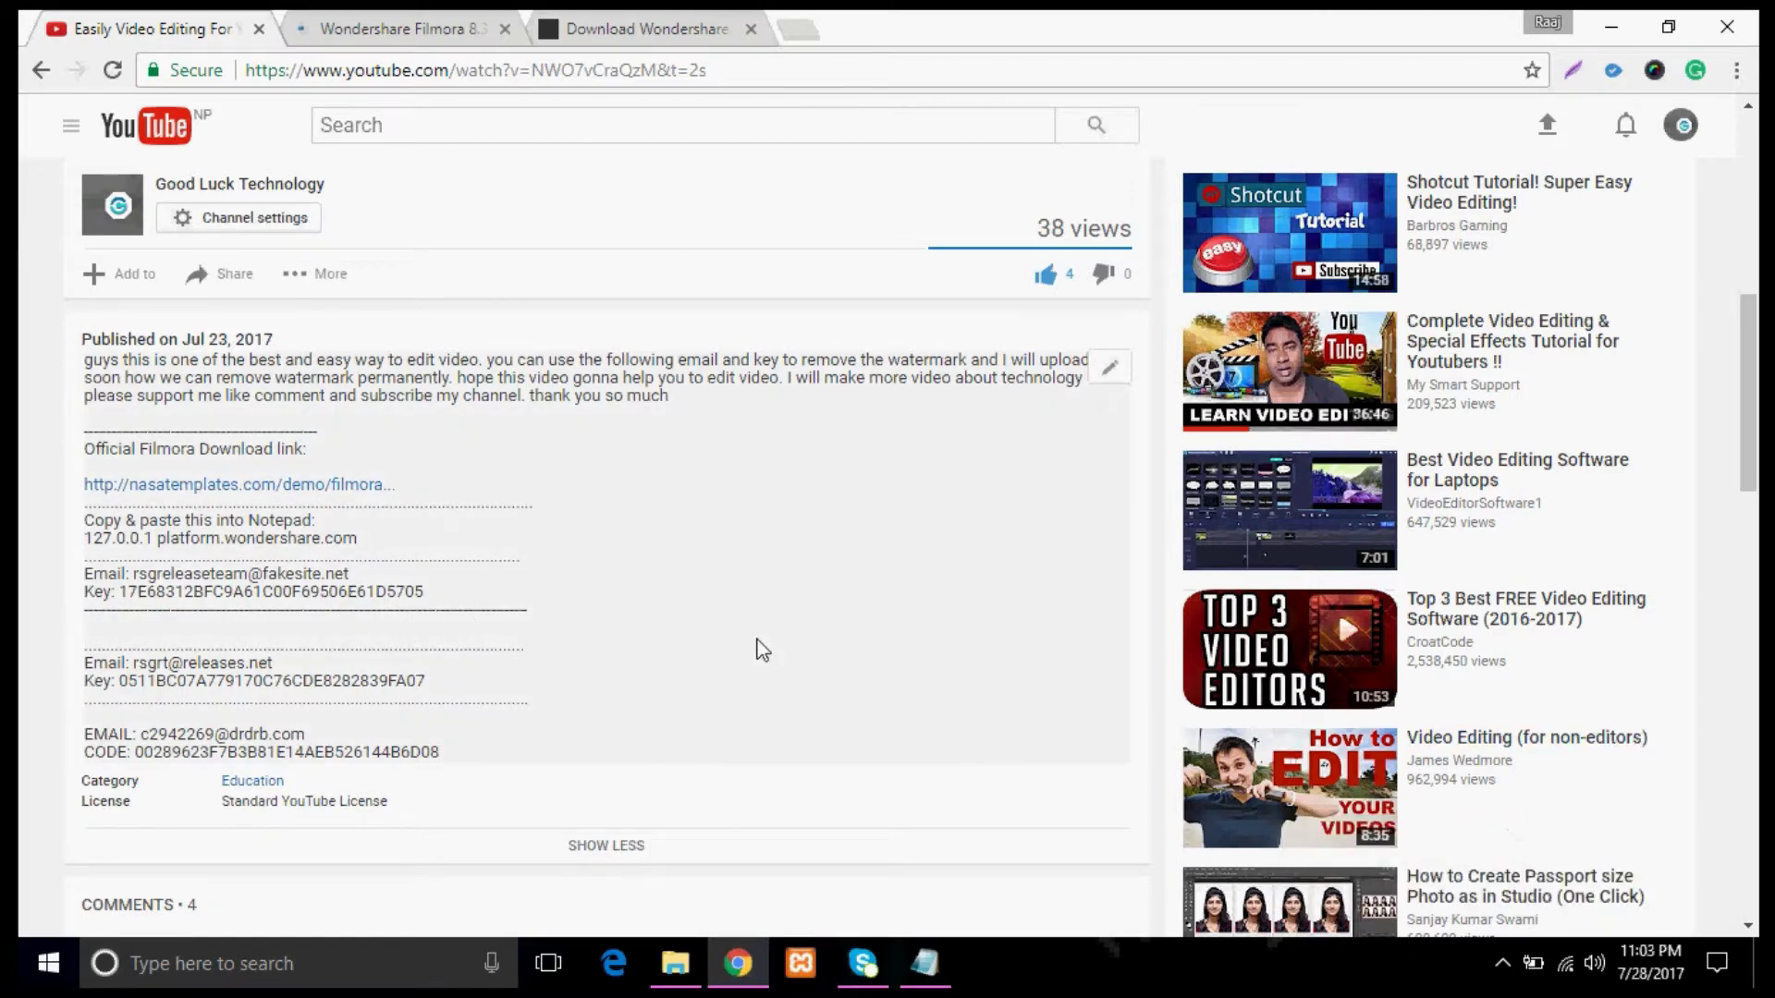
scroll(746, 647, "up", 4)
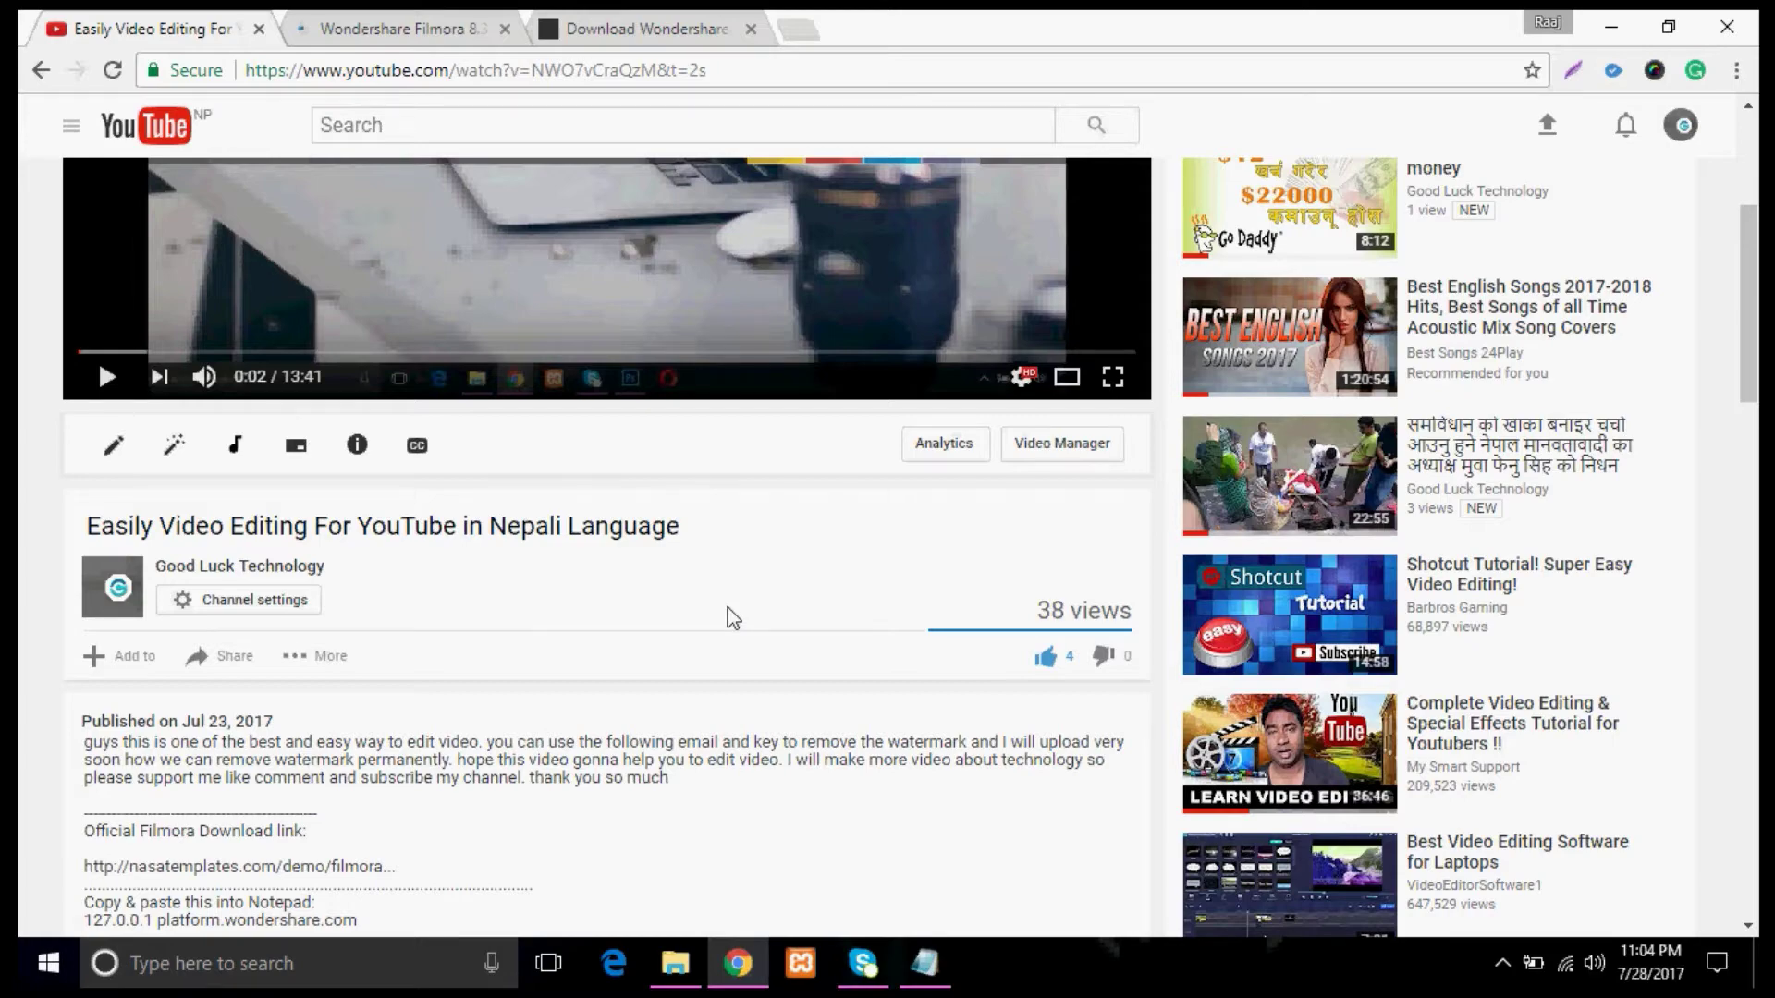
scroll(729, 607, "up", 4)
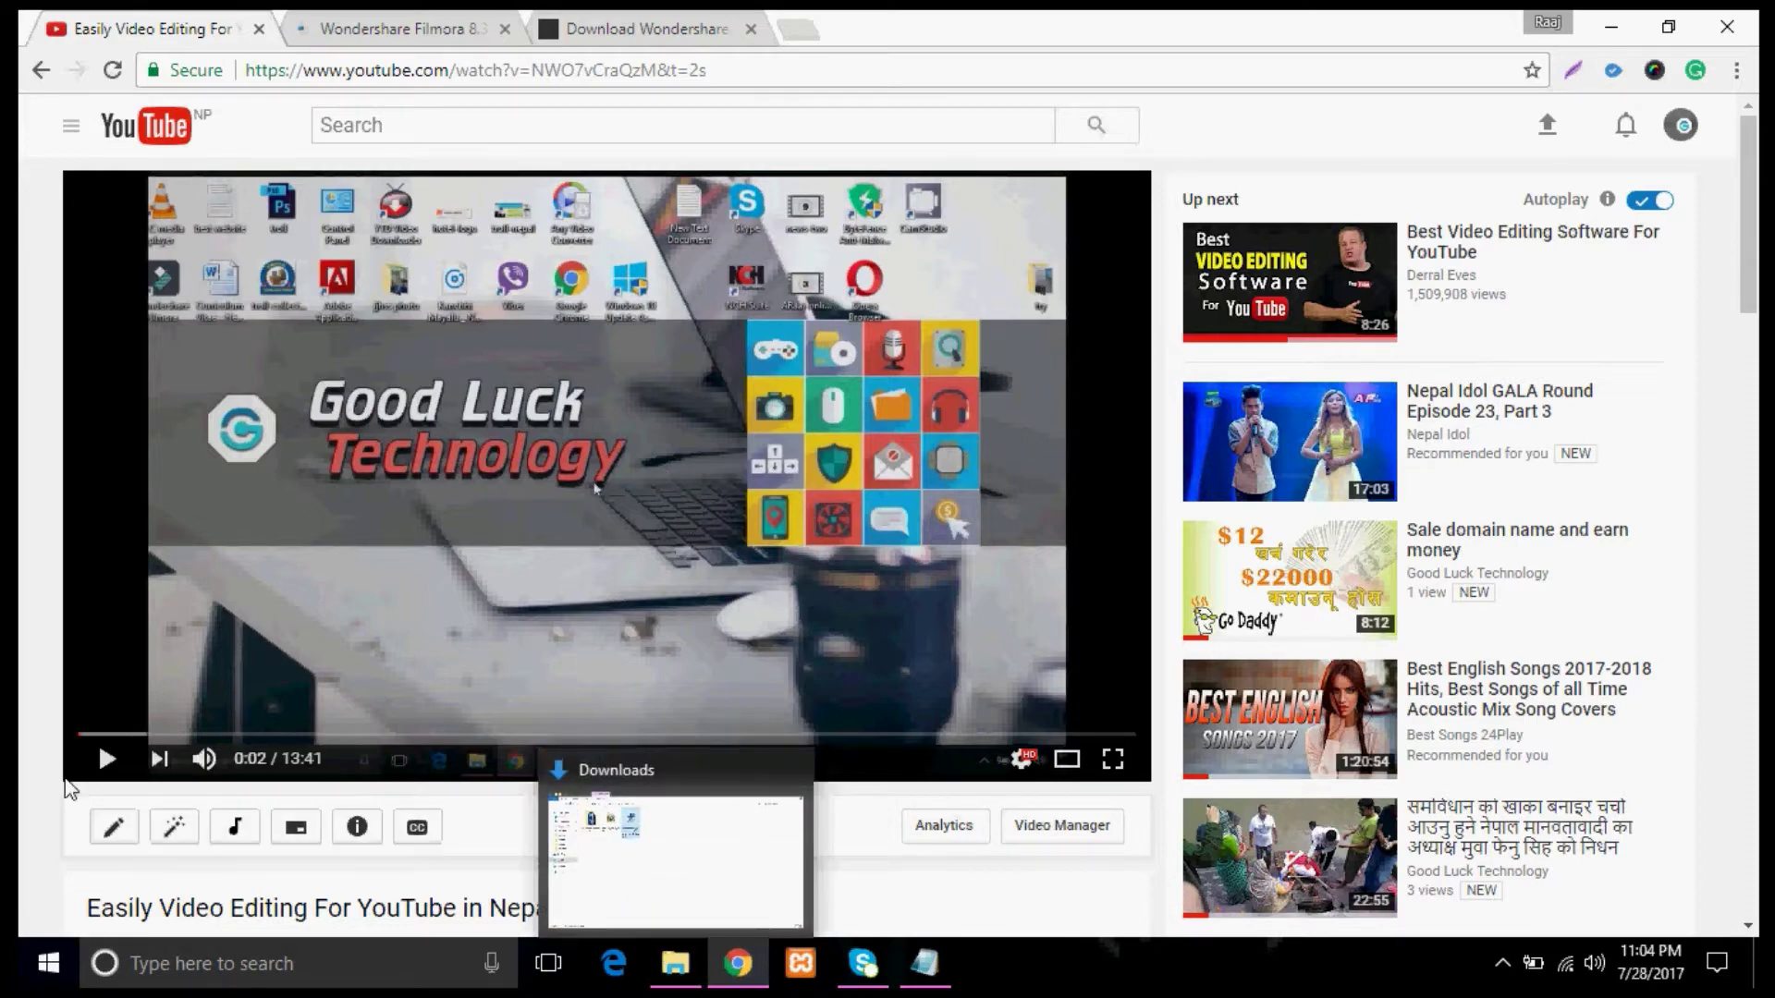
scroll(67, 787, "down", 6)
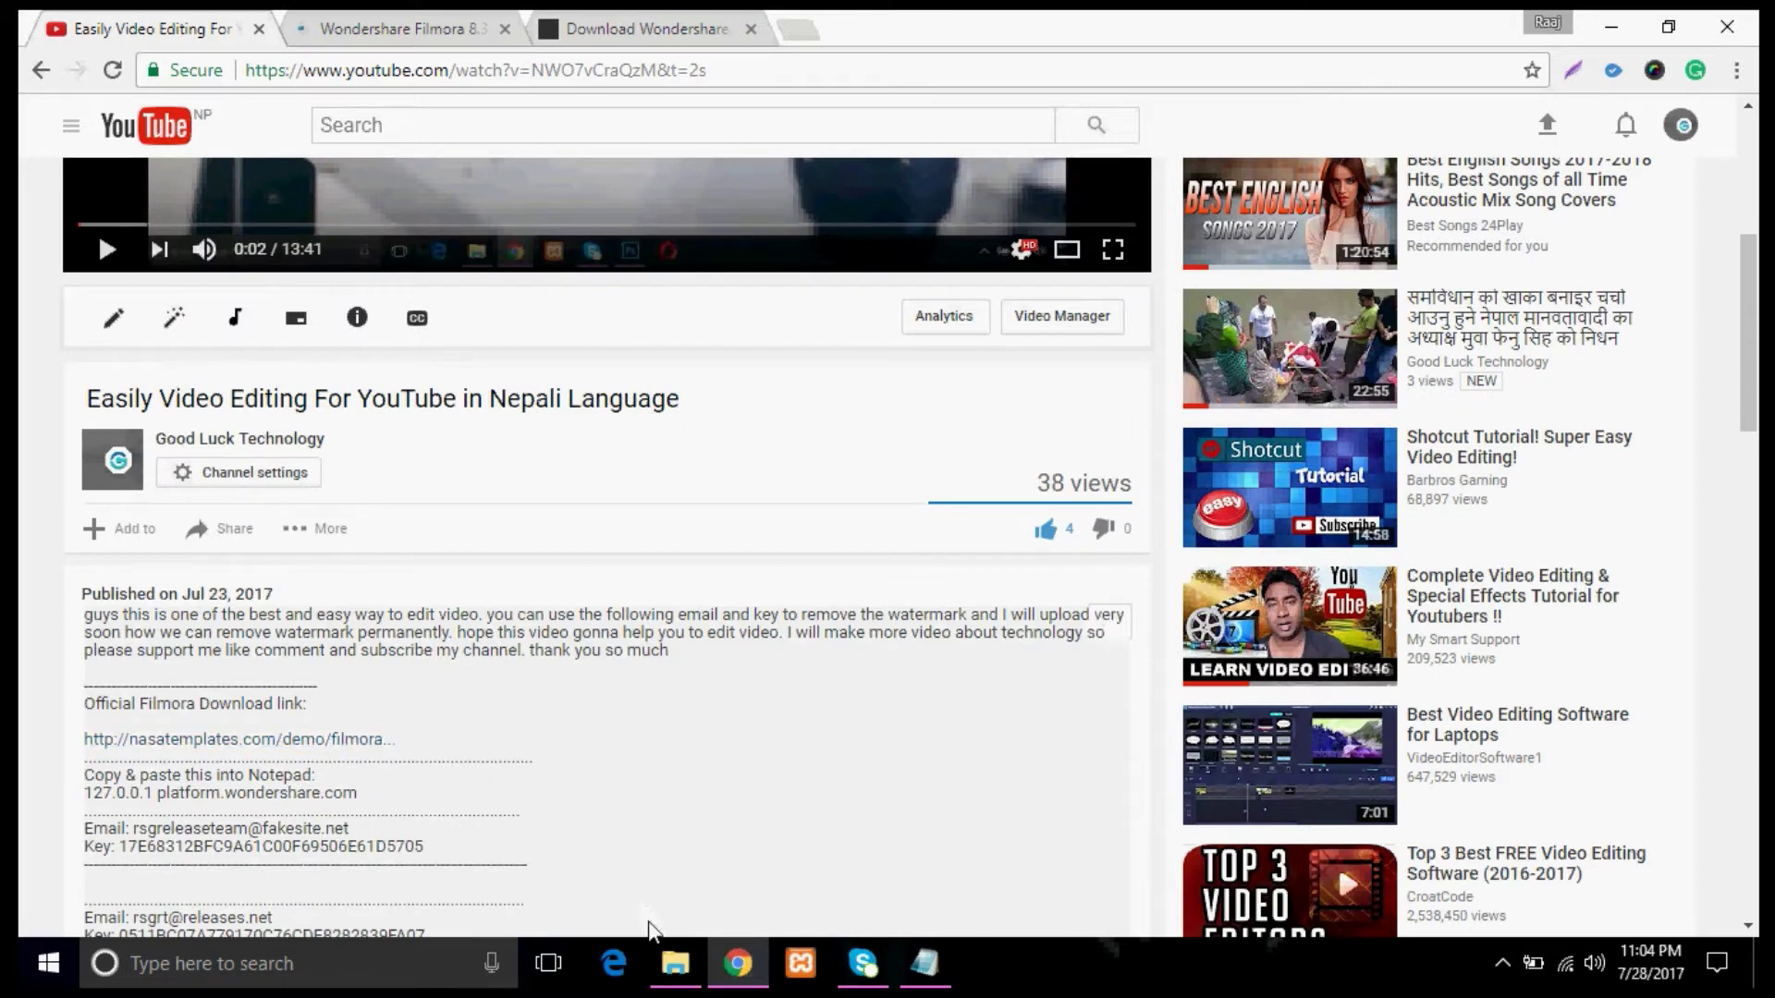
Switch to File Explorer and run the filmora_setup_full846 installer from the Downloads folder.
left_click(675, 961)
left_click(415, 203)
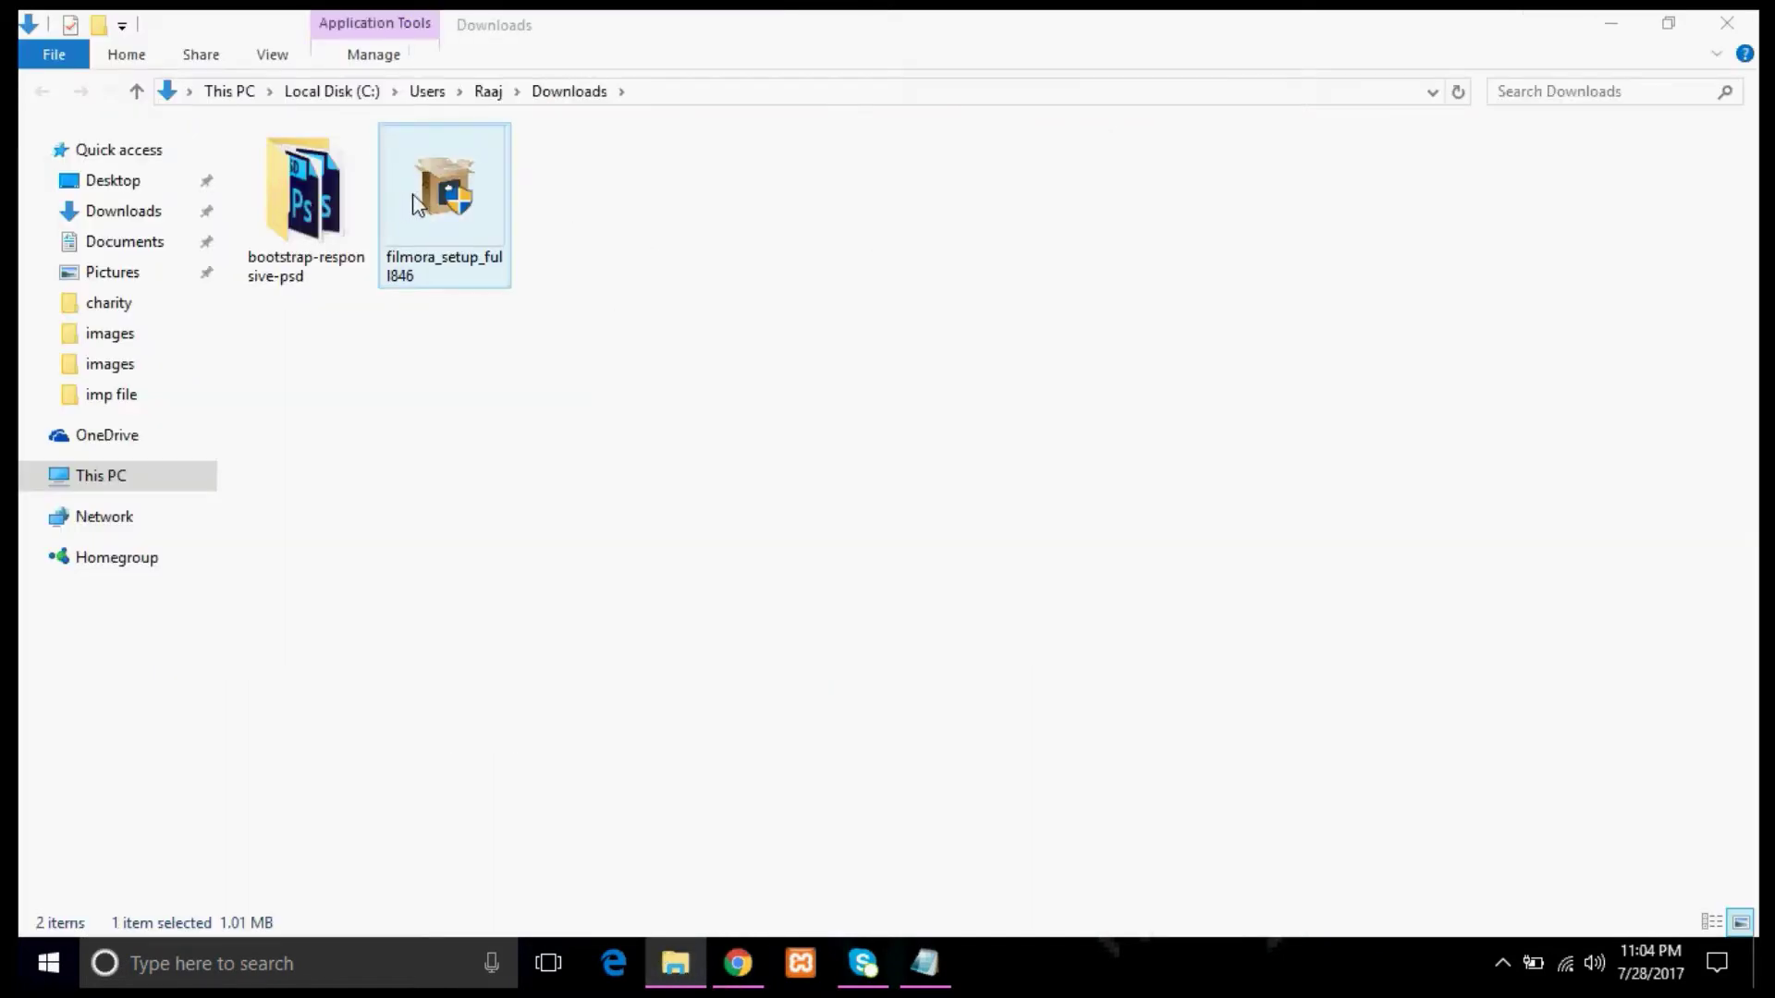
right_click(433, 215)
left_click(471, 233)
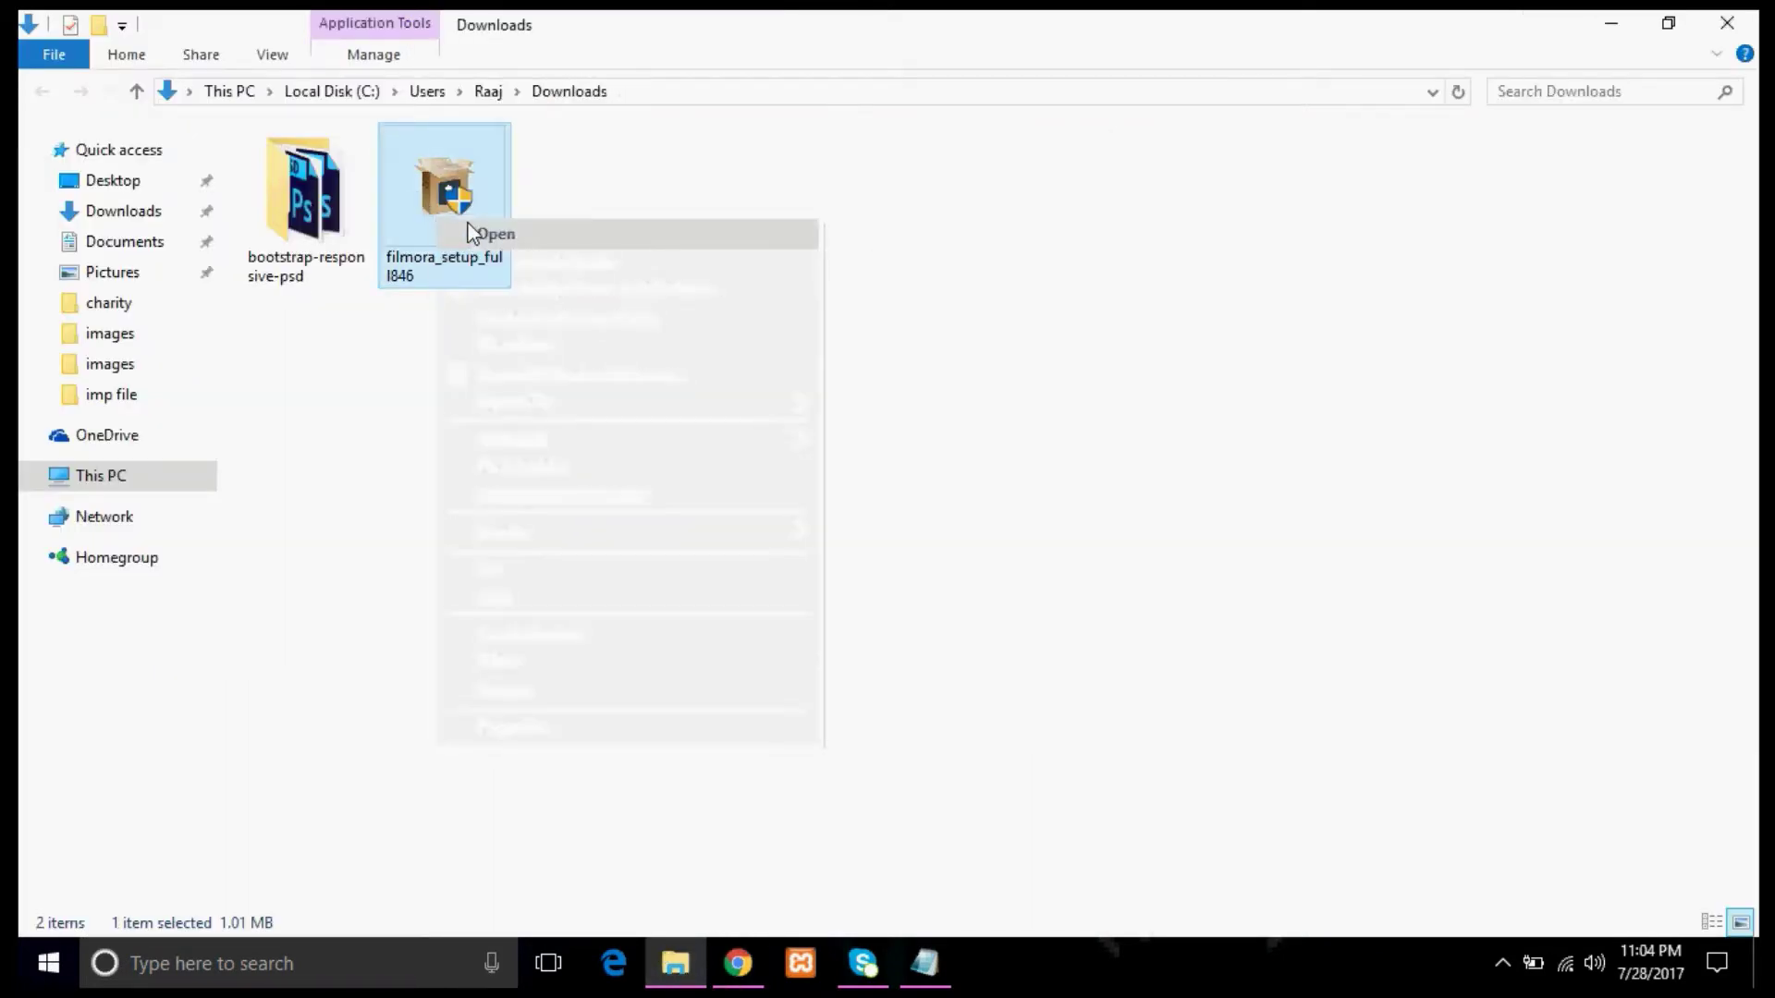
left_click(776, 653)
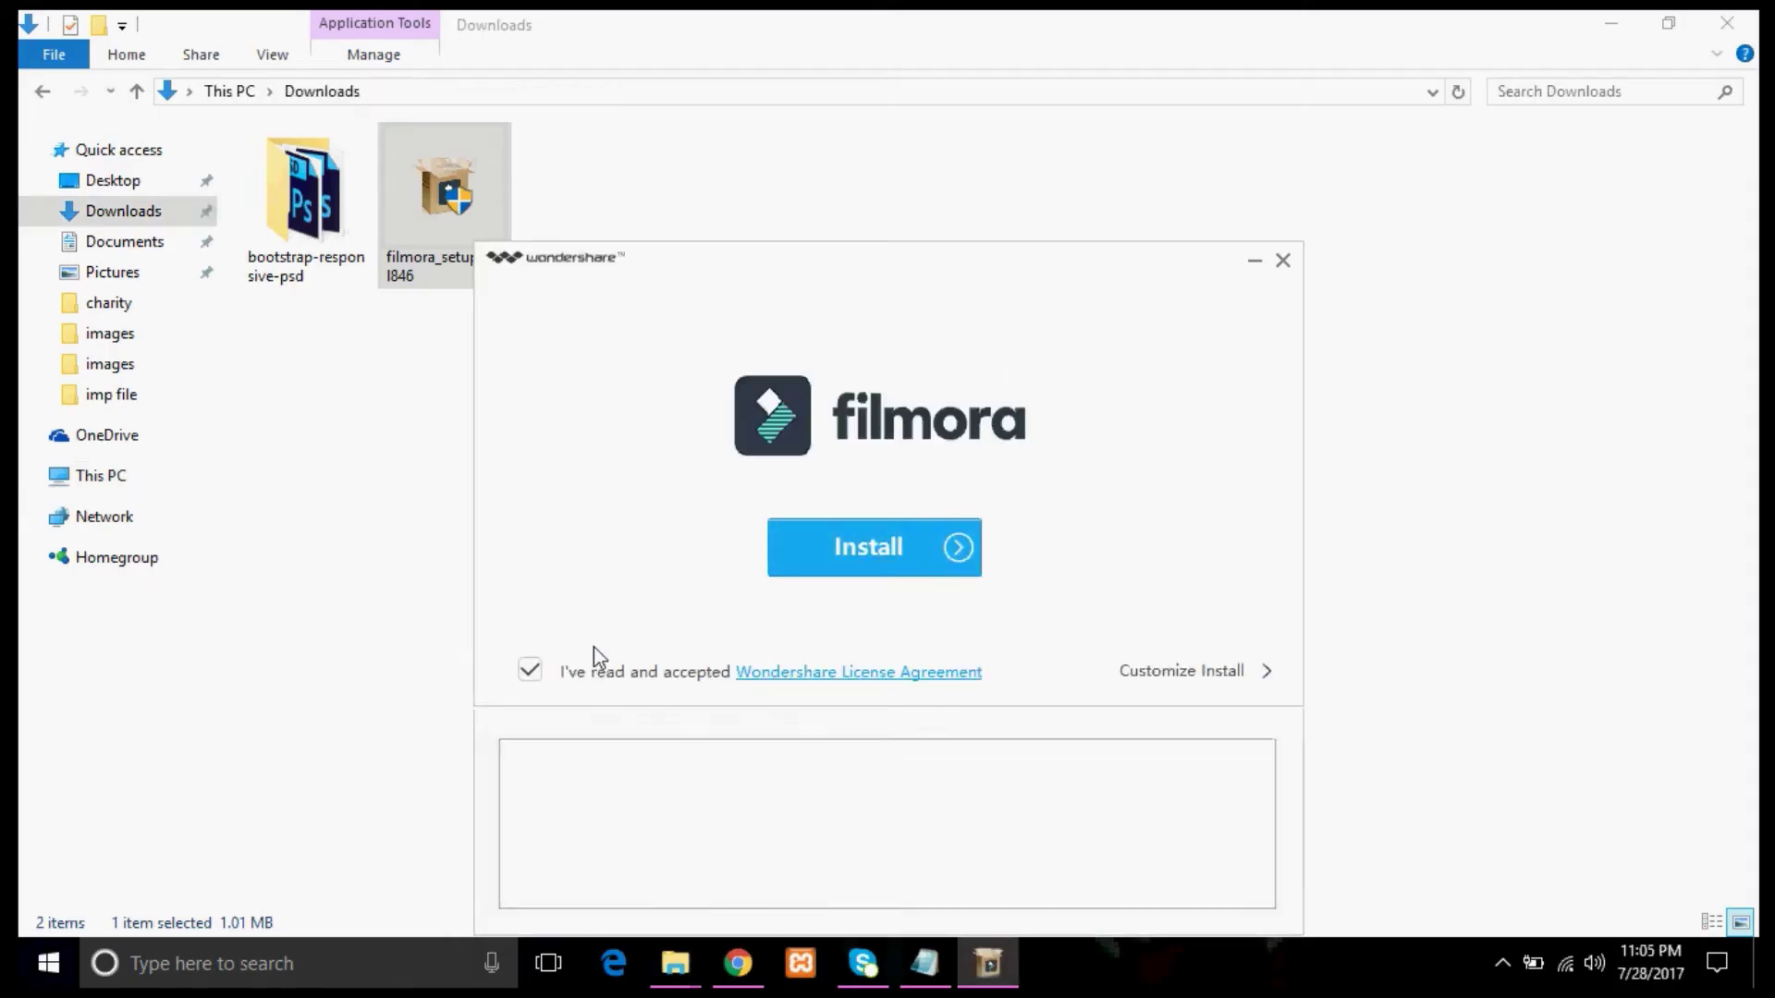
Look through the Wondershare License Agreement, keep it accepted, and install Filmora.
left_click(523, 666)
scroll(831, 776, "down", 3)
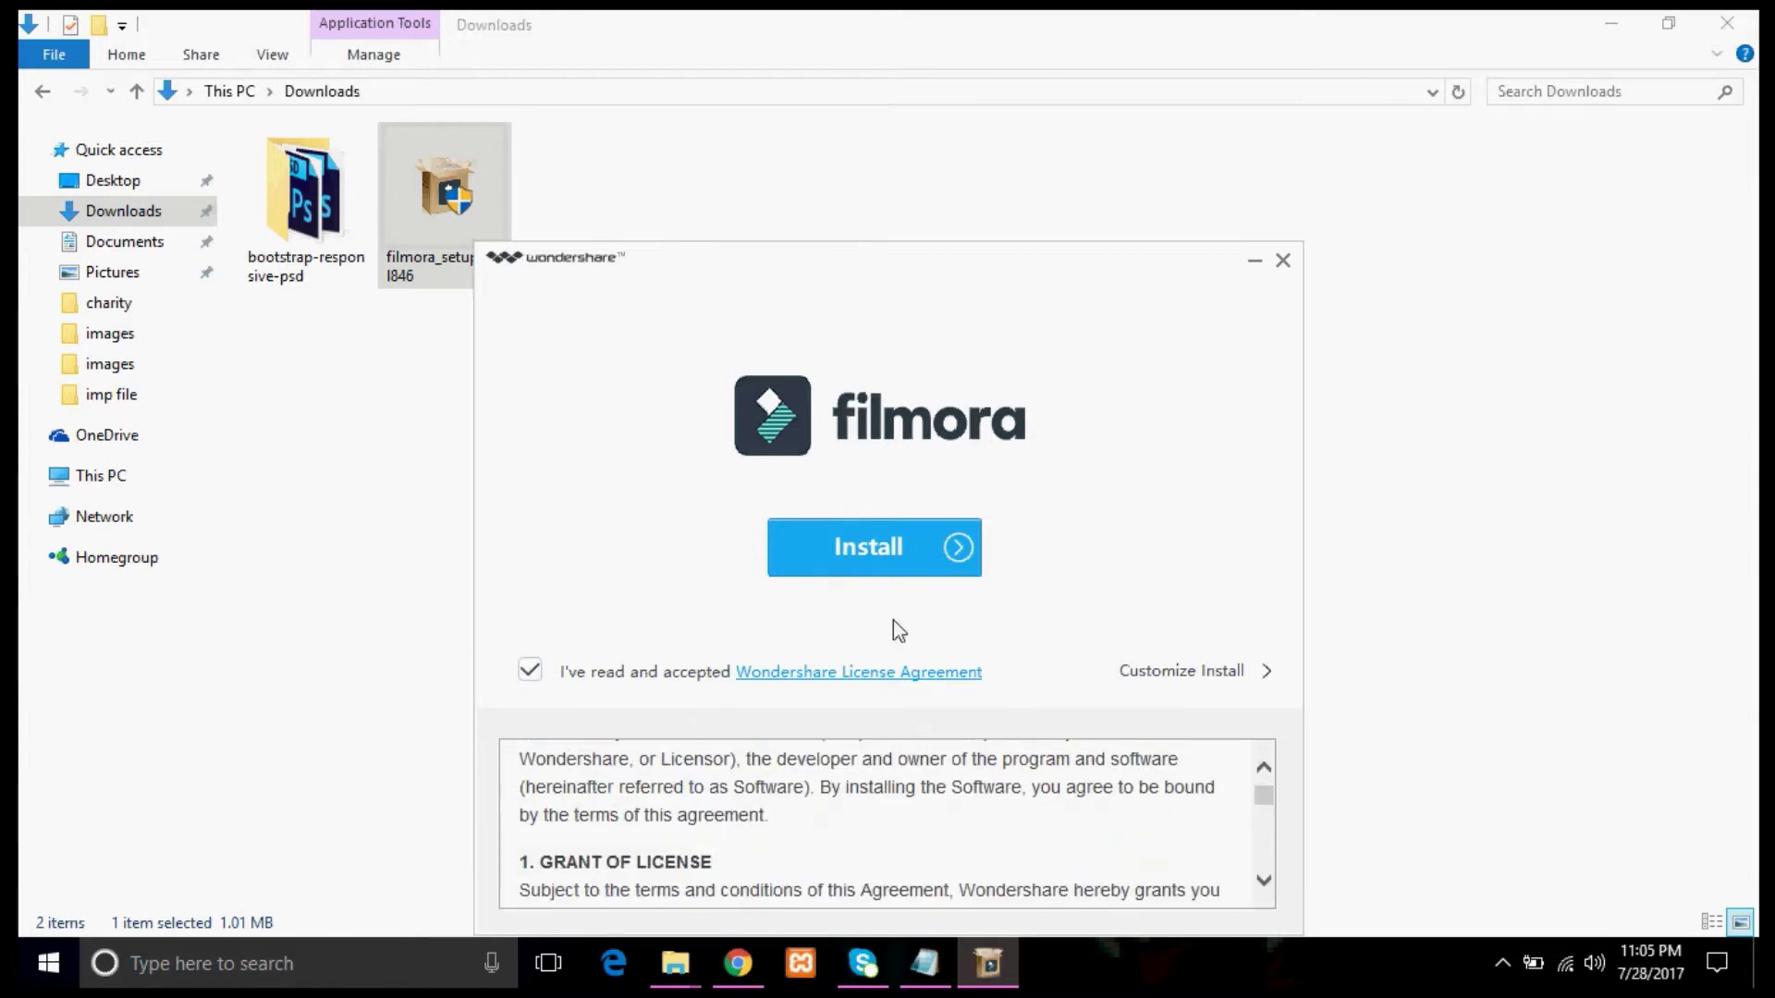
scroll(805, 812, "down", 5)
left_click(527, 669)
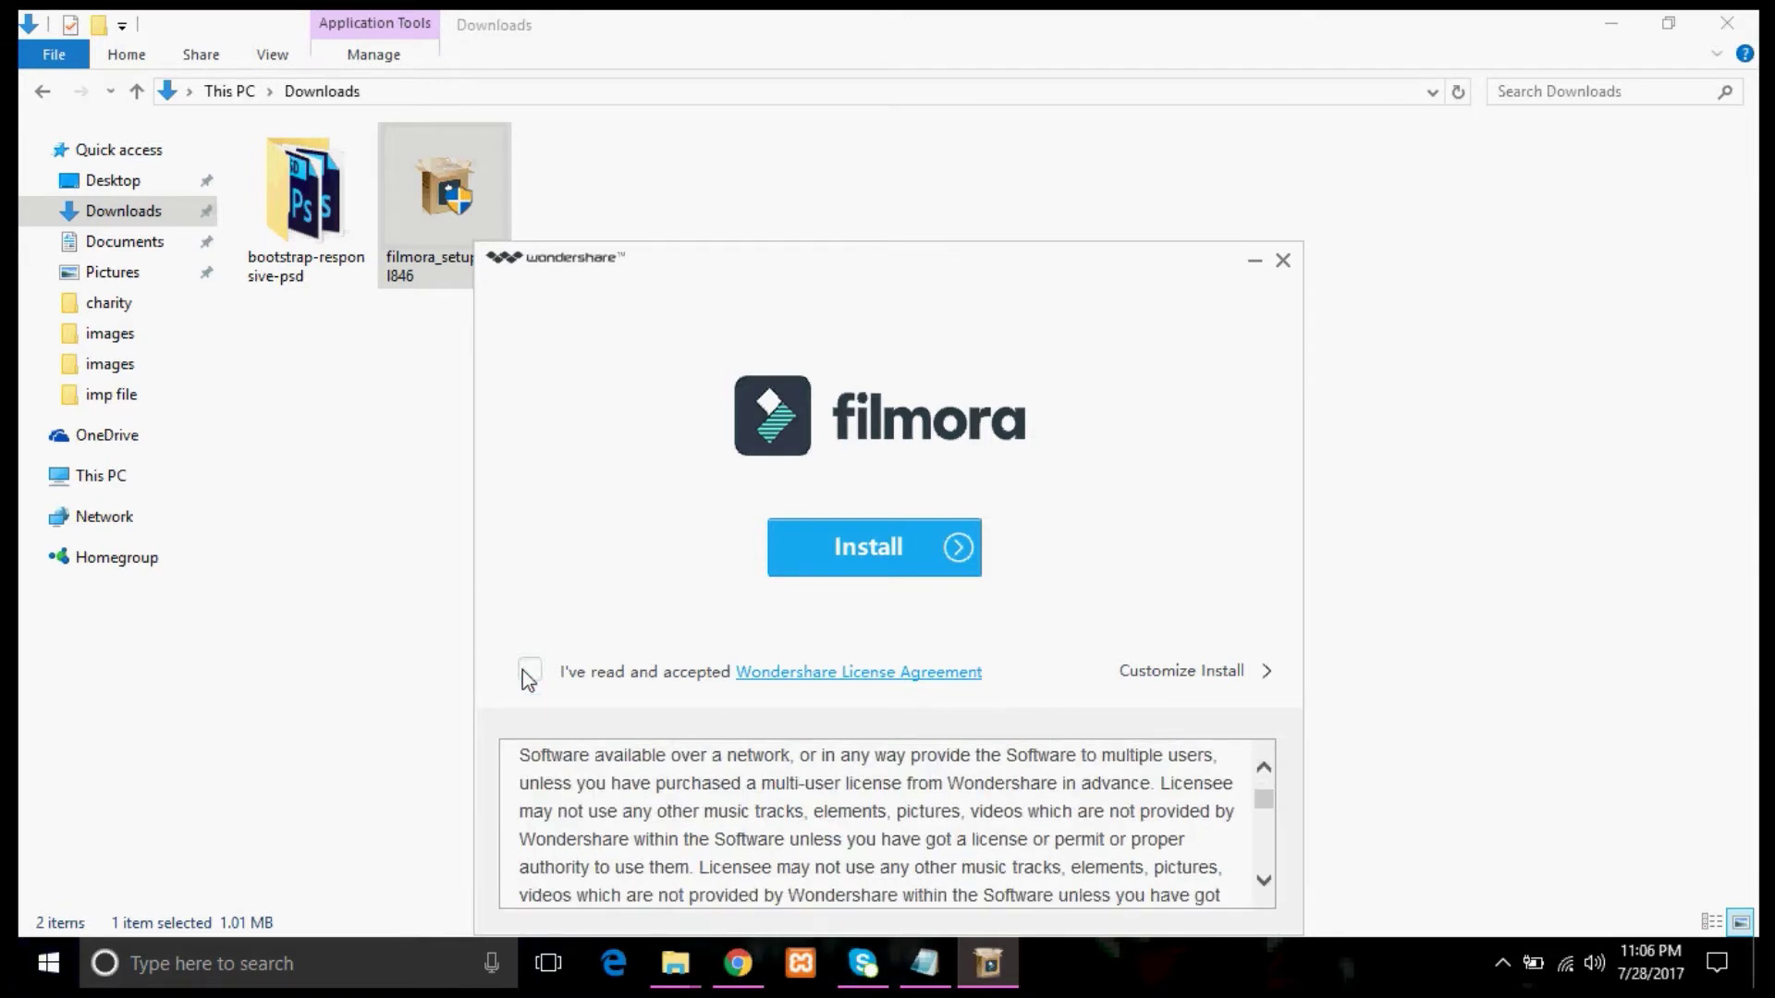
left_click(511, 647)
left_click(840, 533)
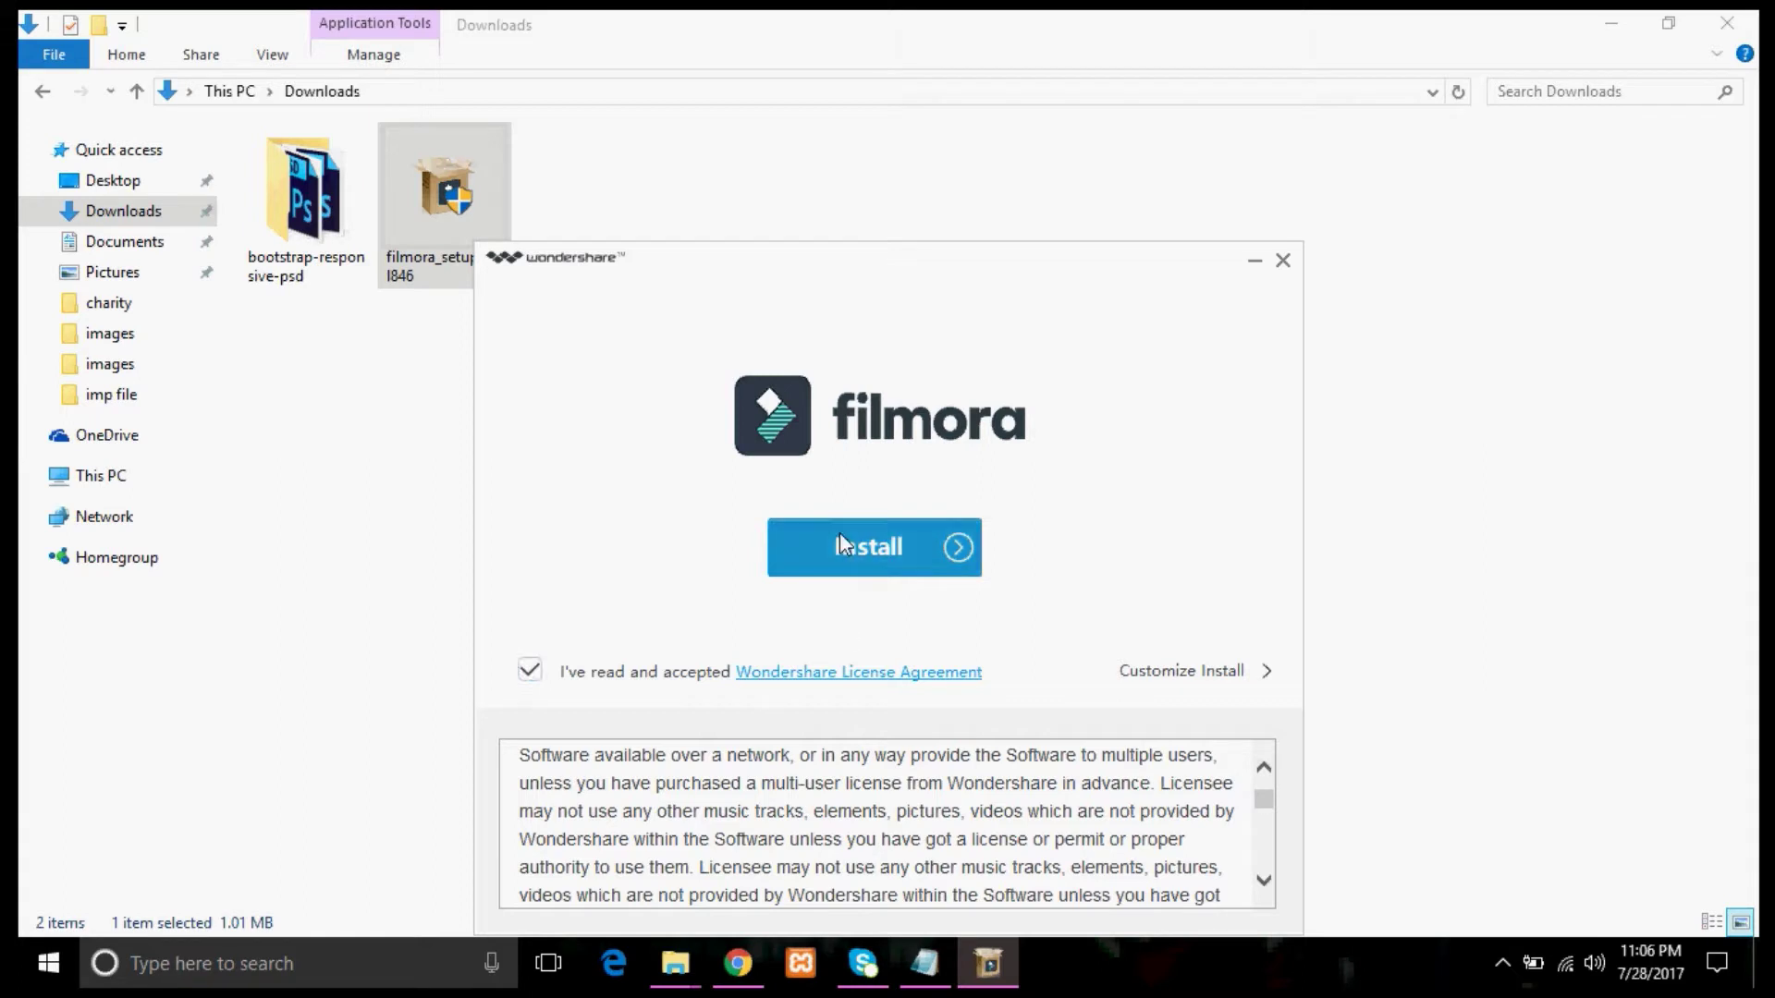
left_click(957, 574)
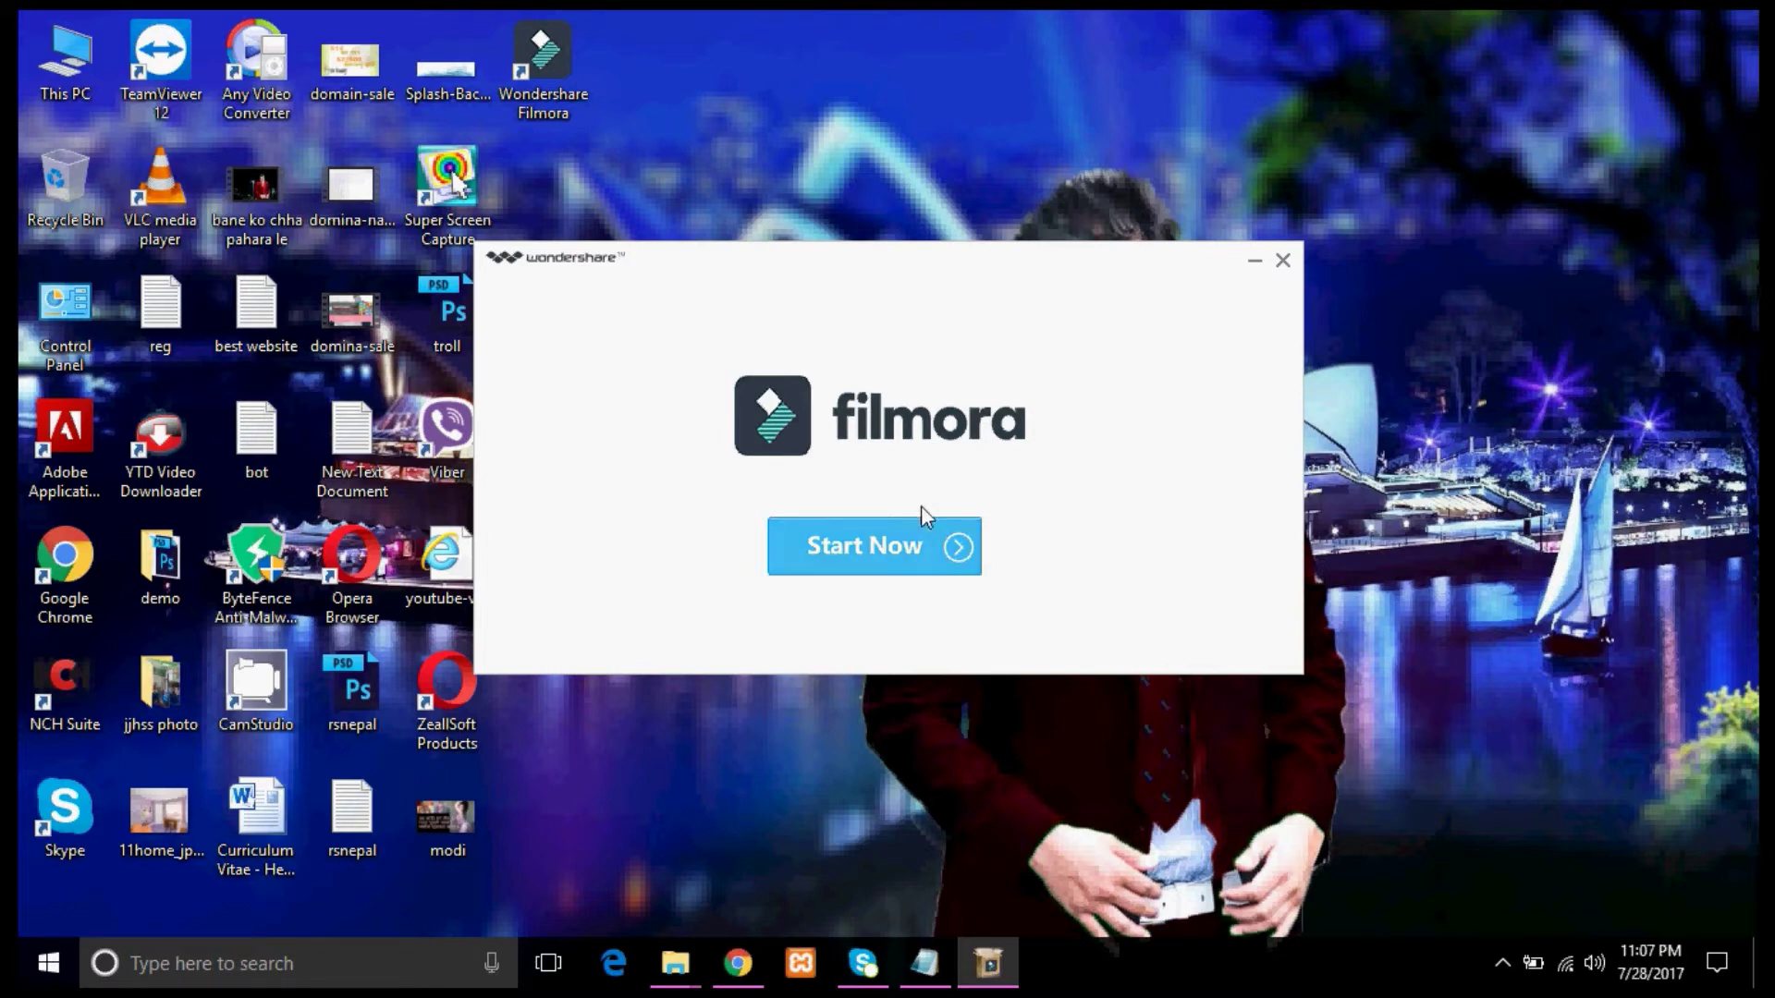
Start the newly installed Filmora, bring it in front of the browser, and dismiss the registration notice and Message Center.
left_click(836, 529)
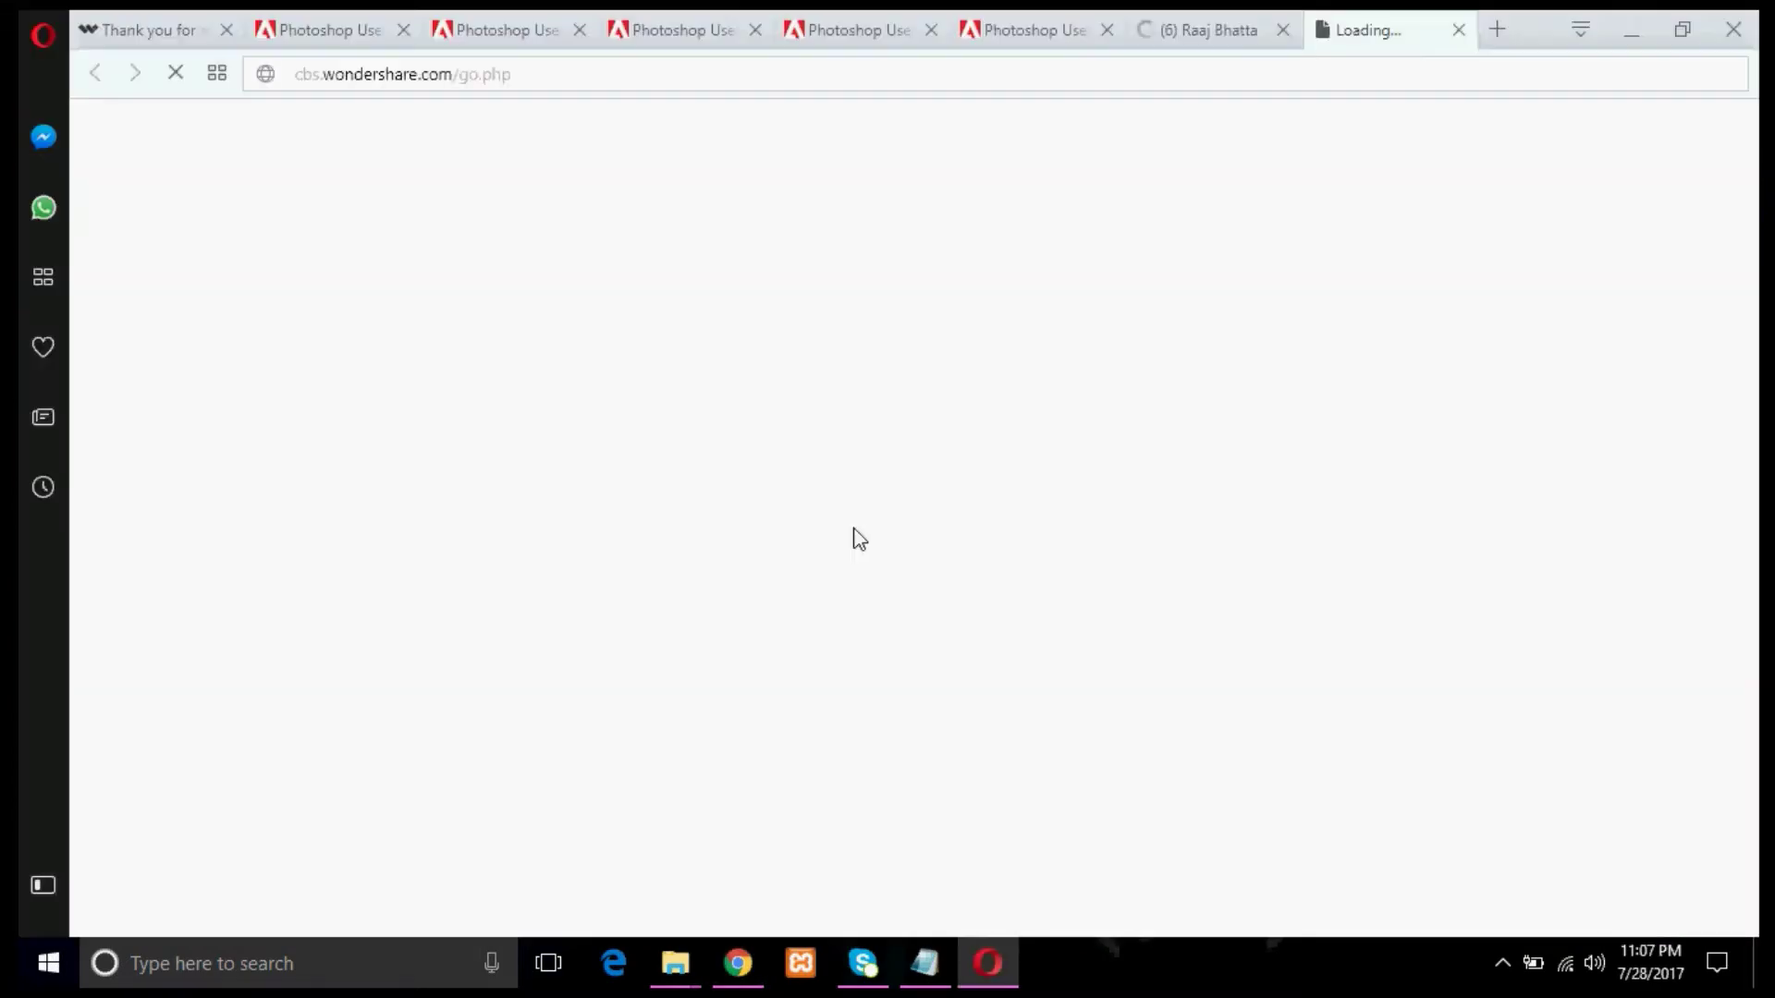
left_click(1625, 30)
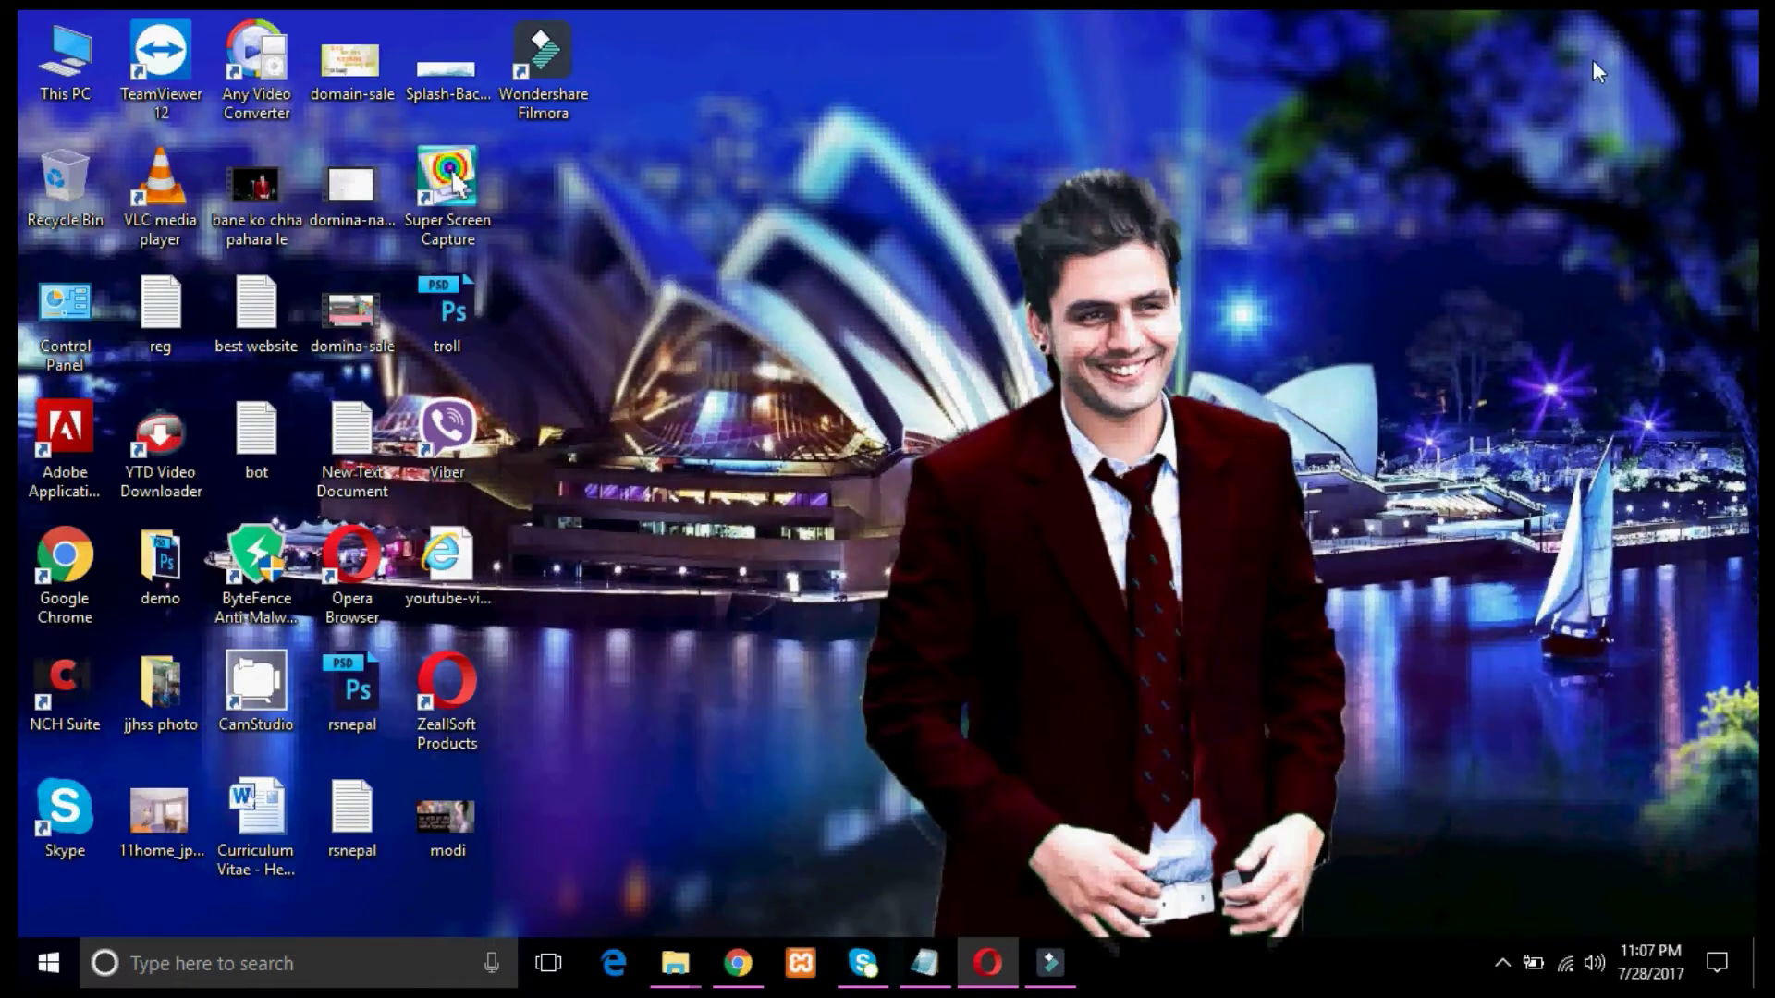
left_click(1050, 943)
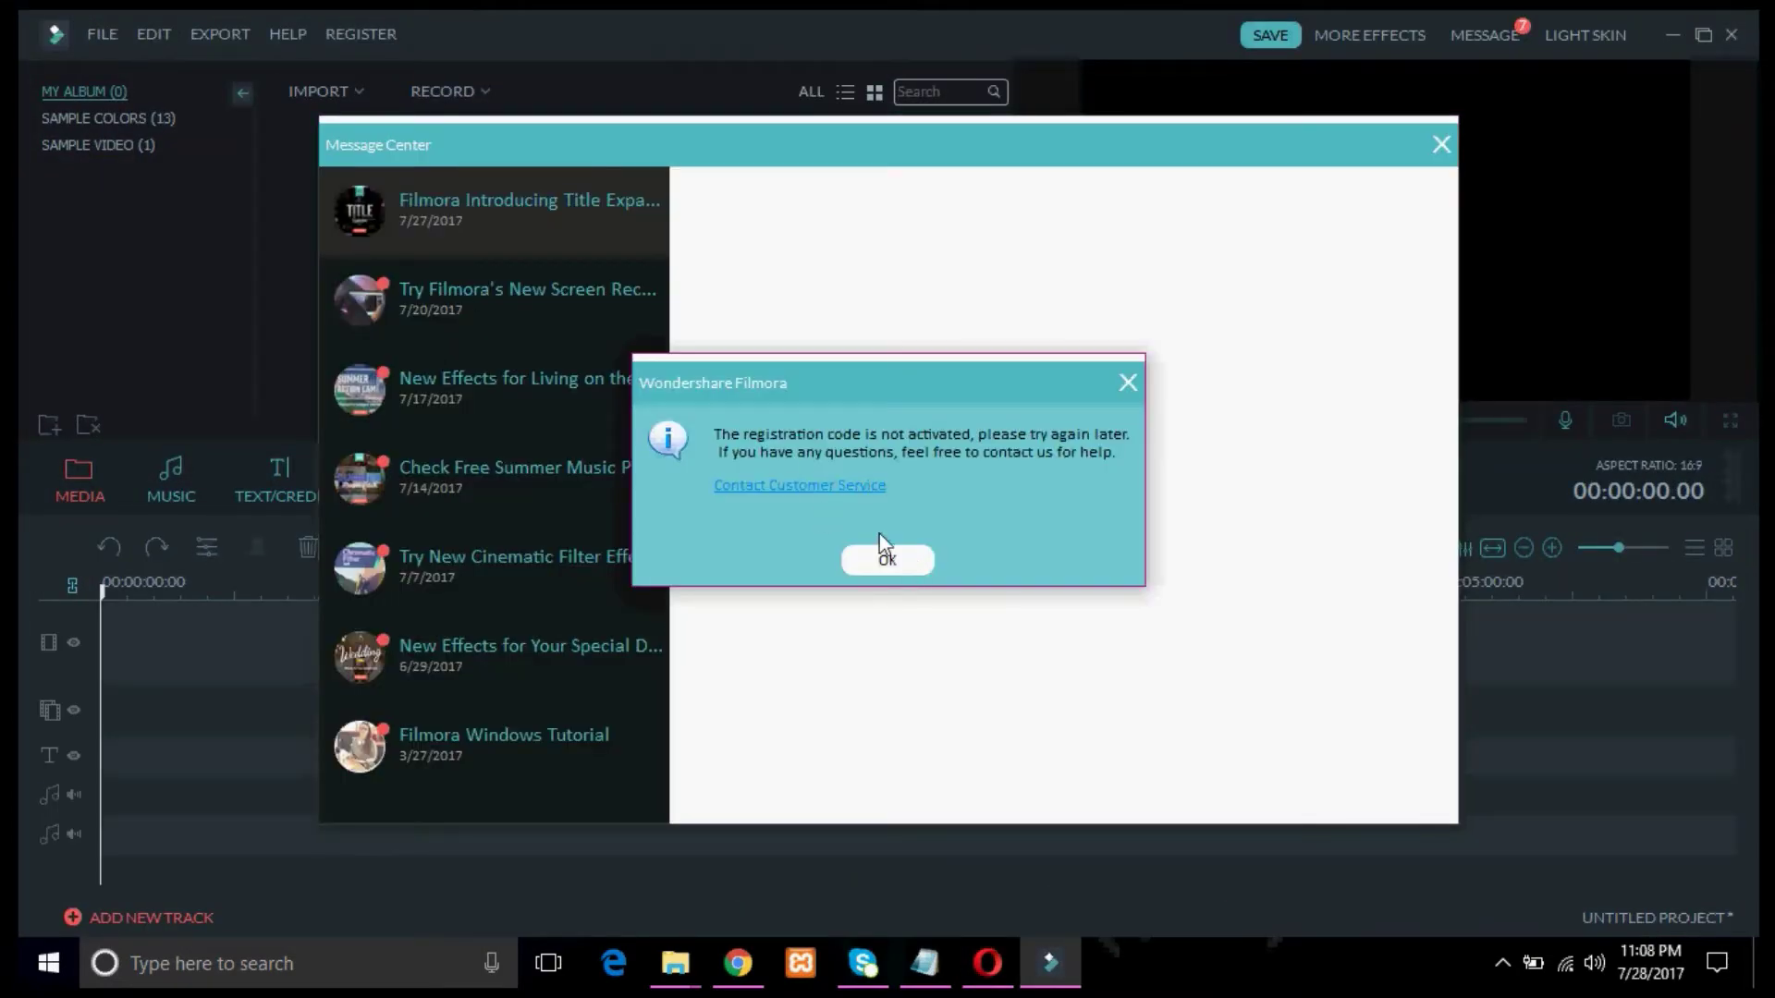
left_click(1122, 377)
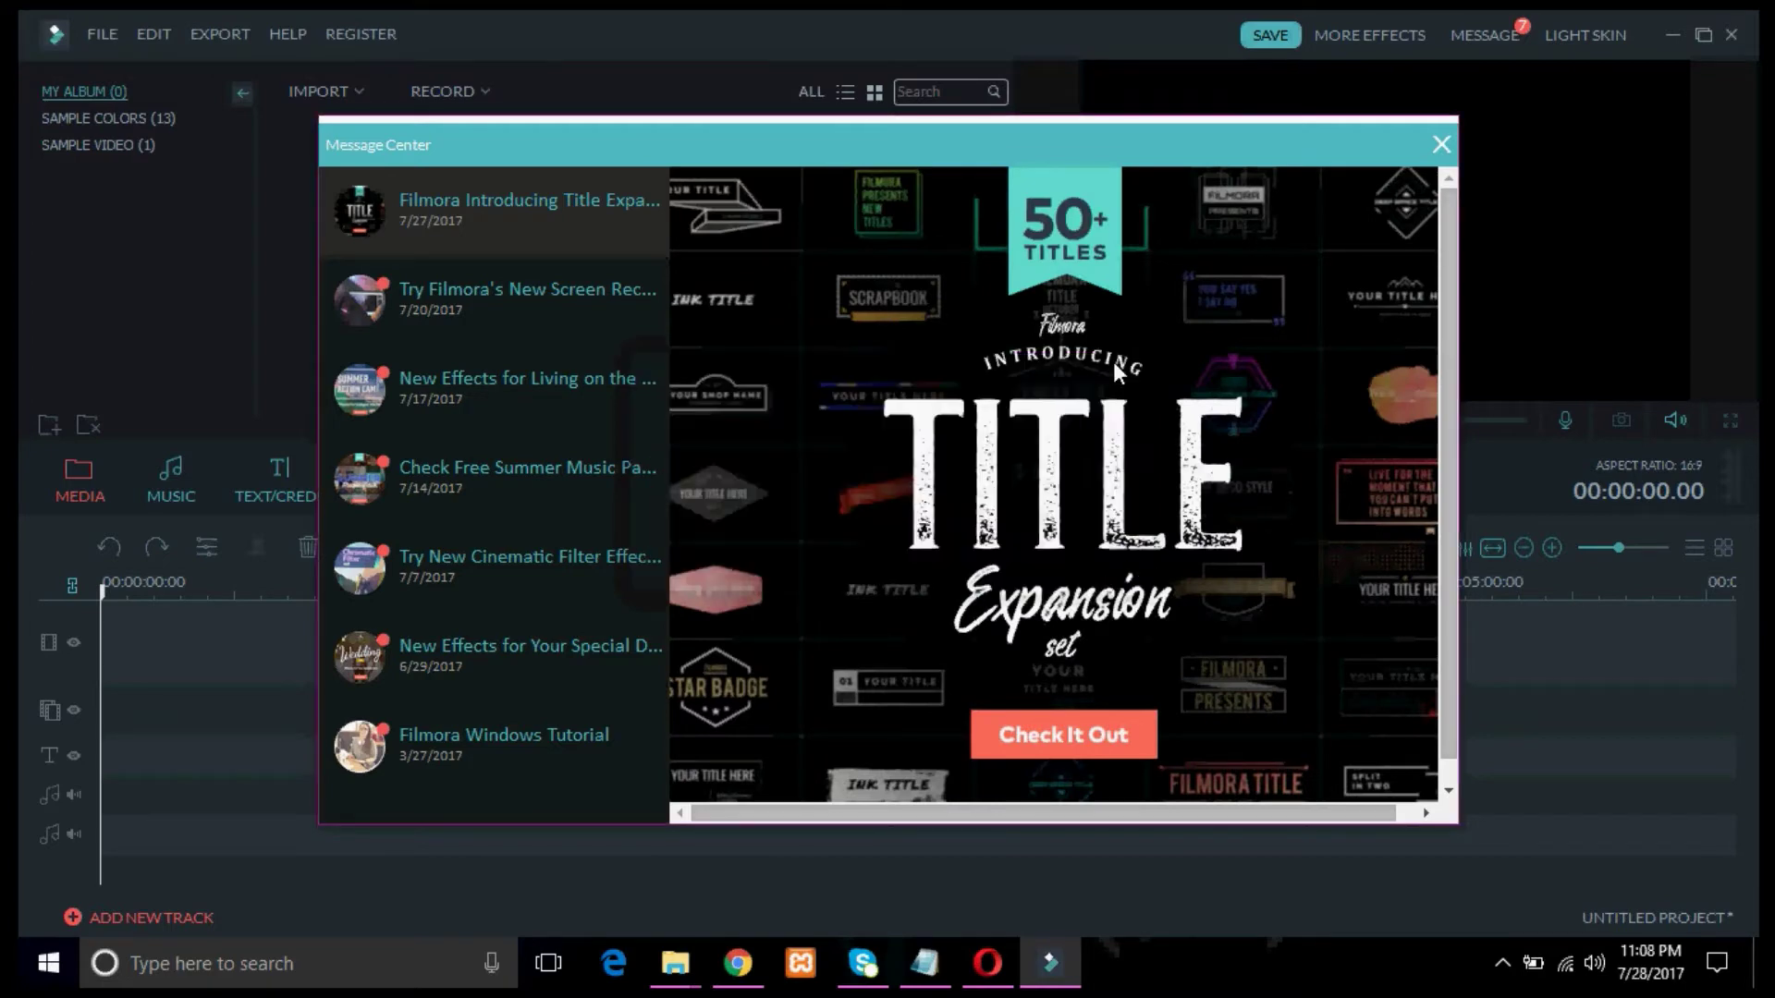
left_click(1441, 144)
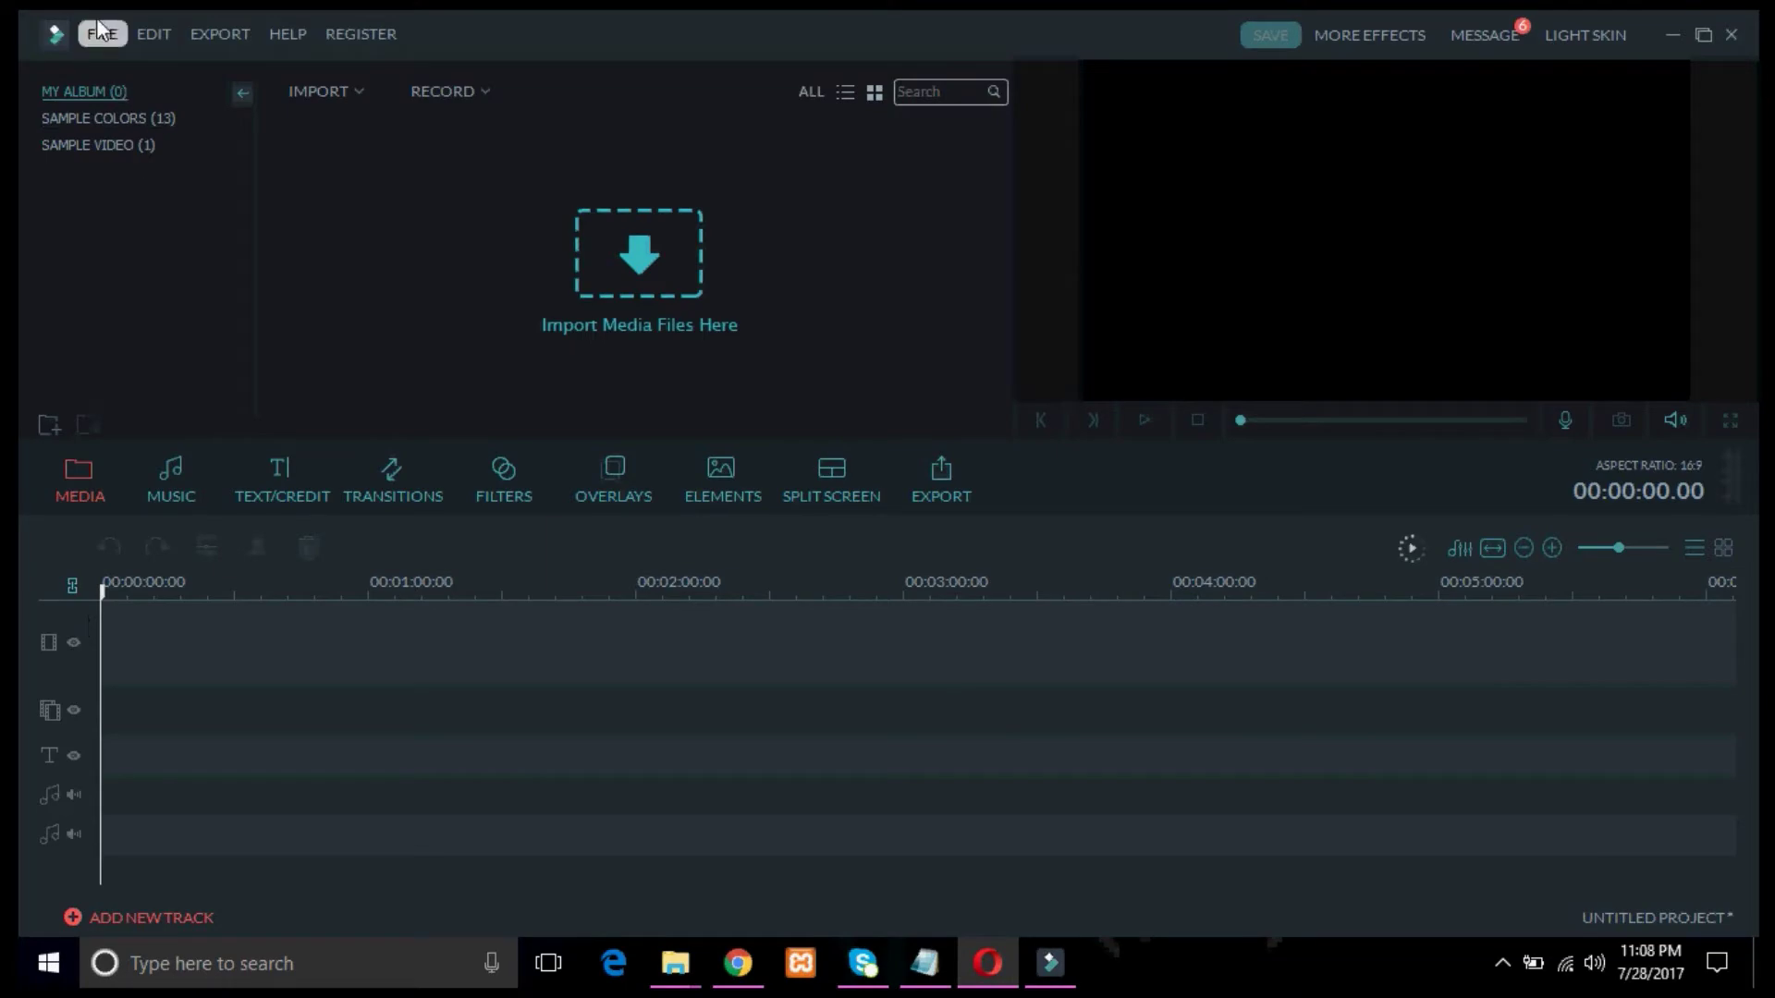
Browse the Documents folder and its subfolders in File Explorer for a media file, then return to Filmora.
mouse_move(674, 952)
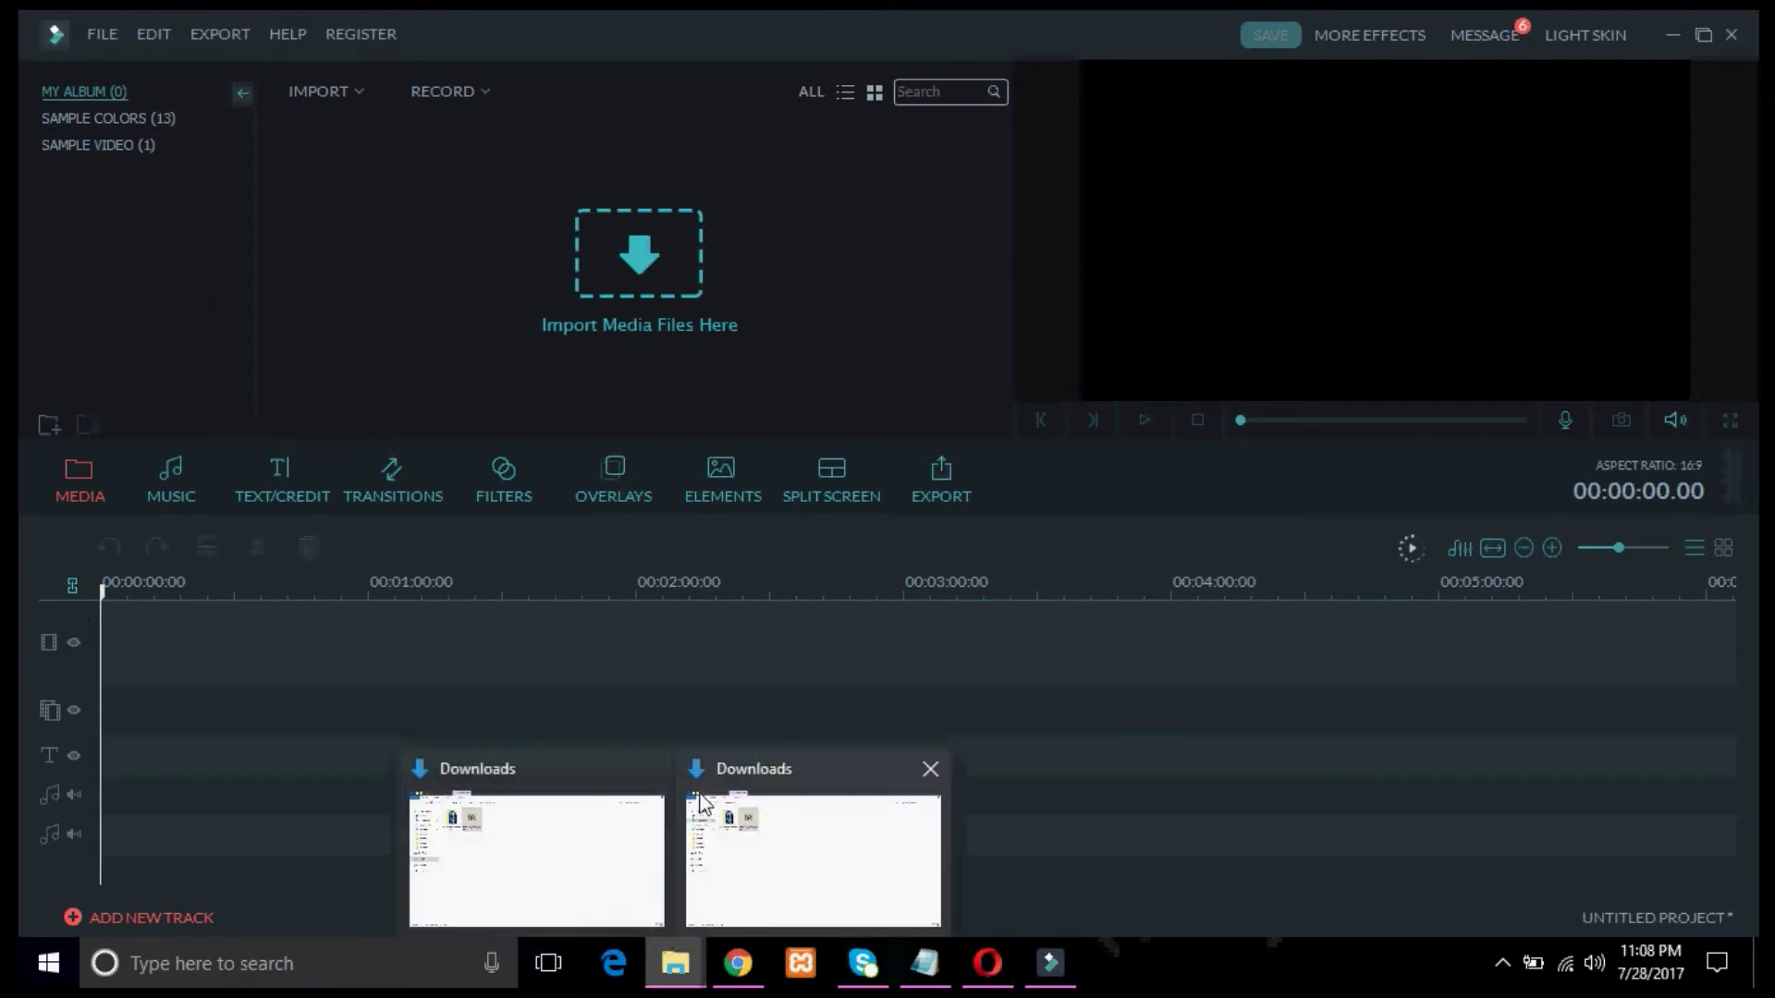
mouse_move(593, 812)
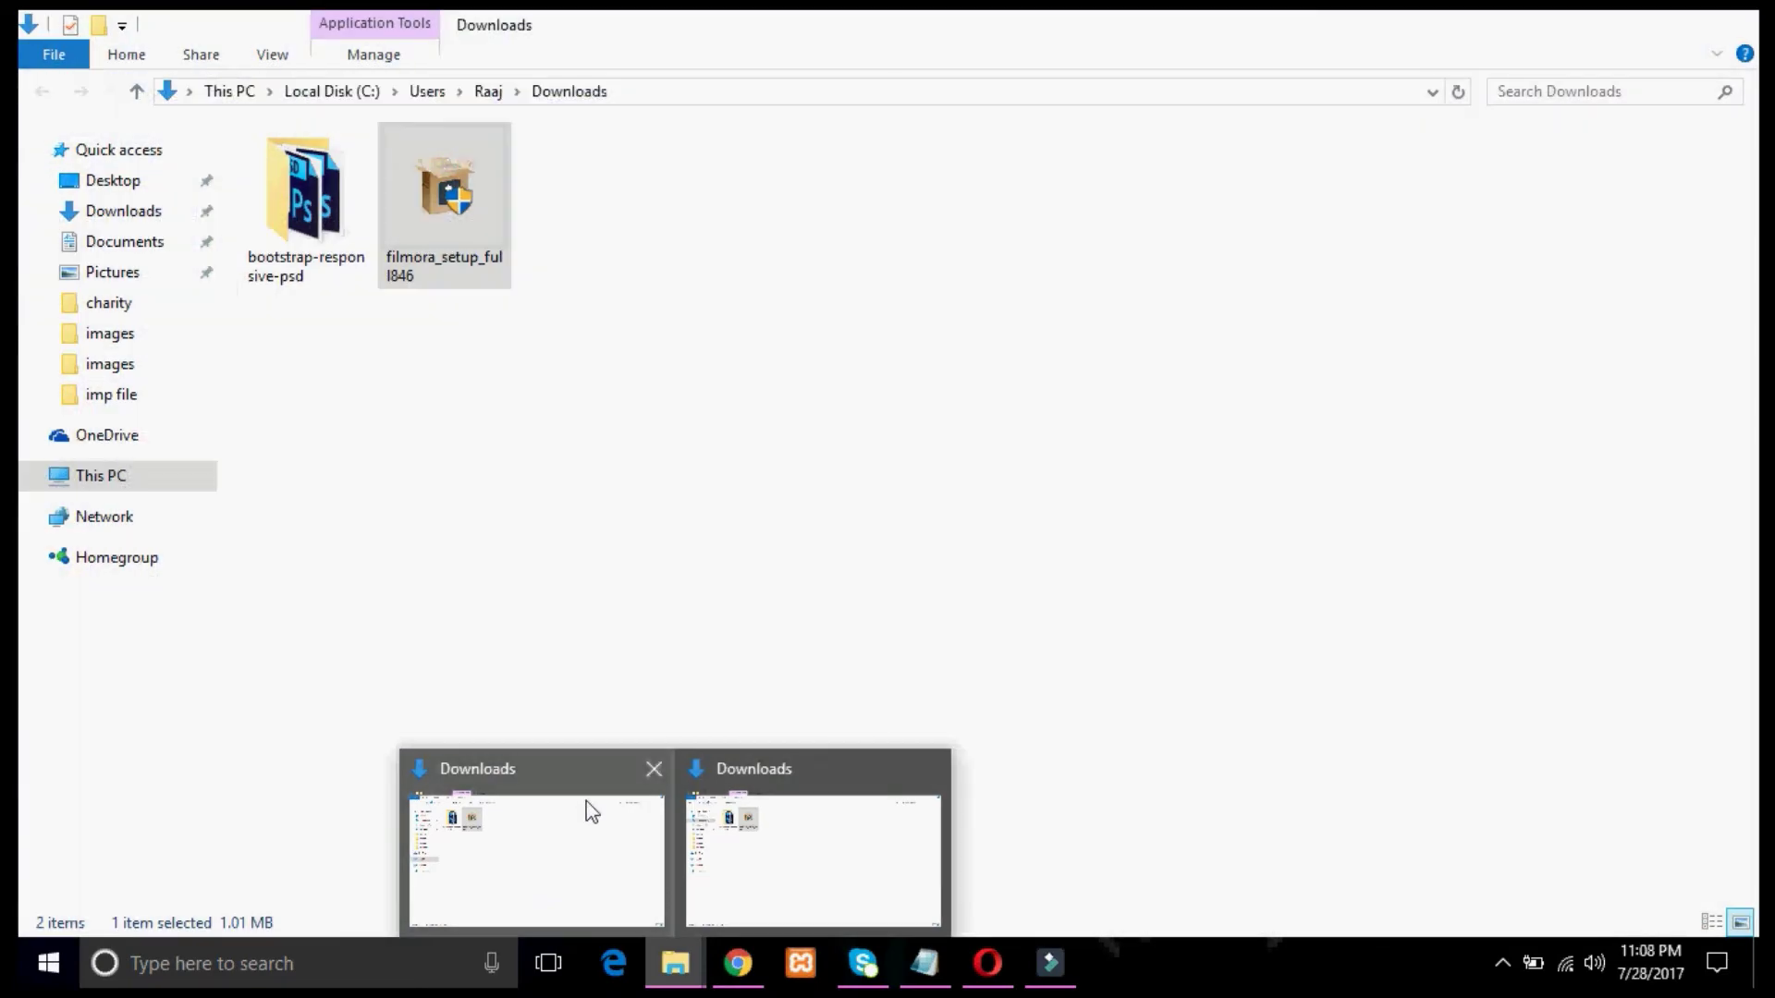
left_click(591, 812)
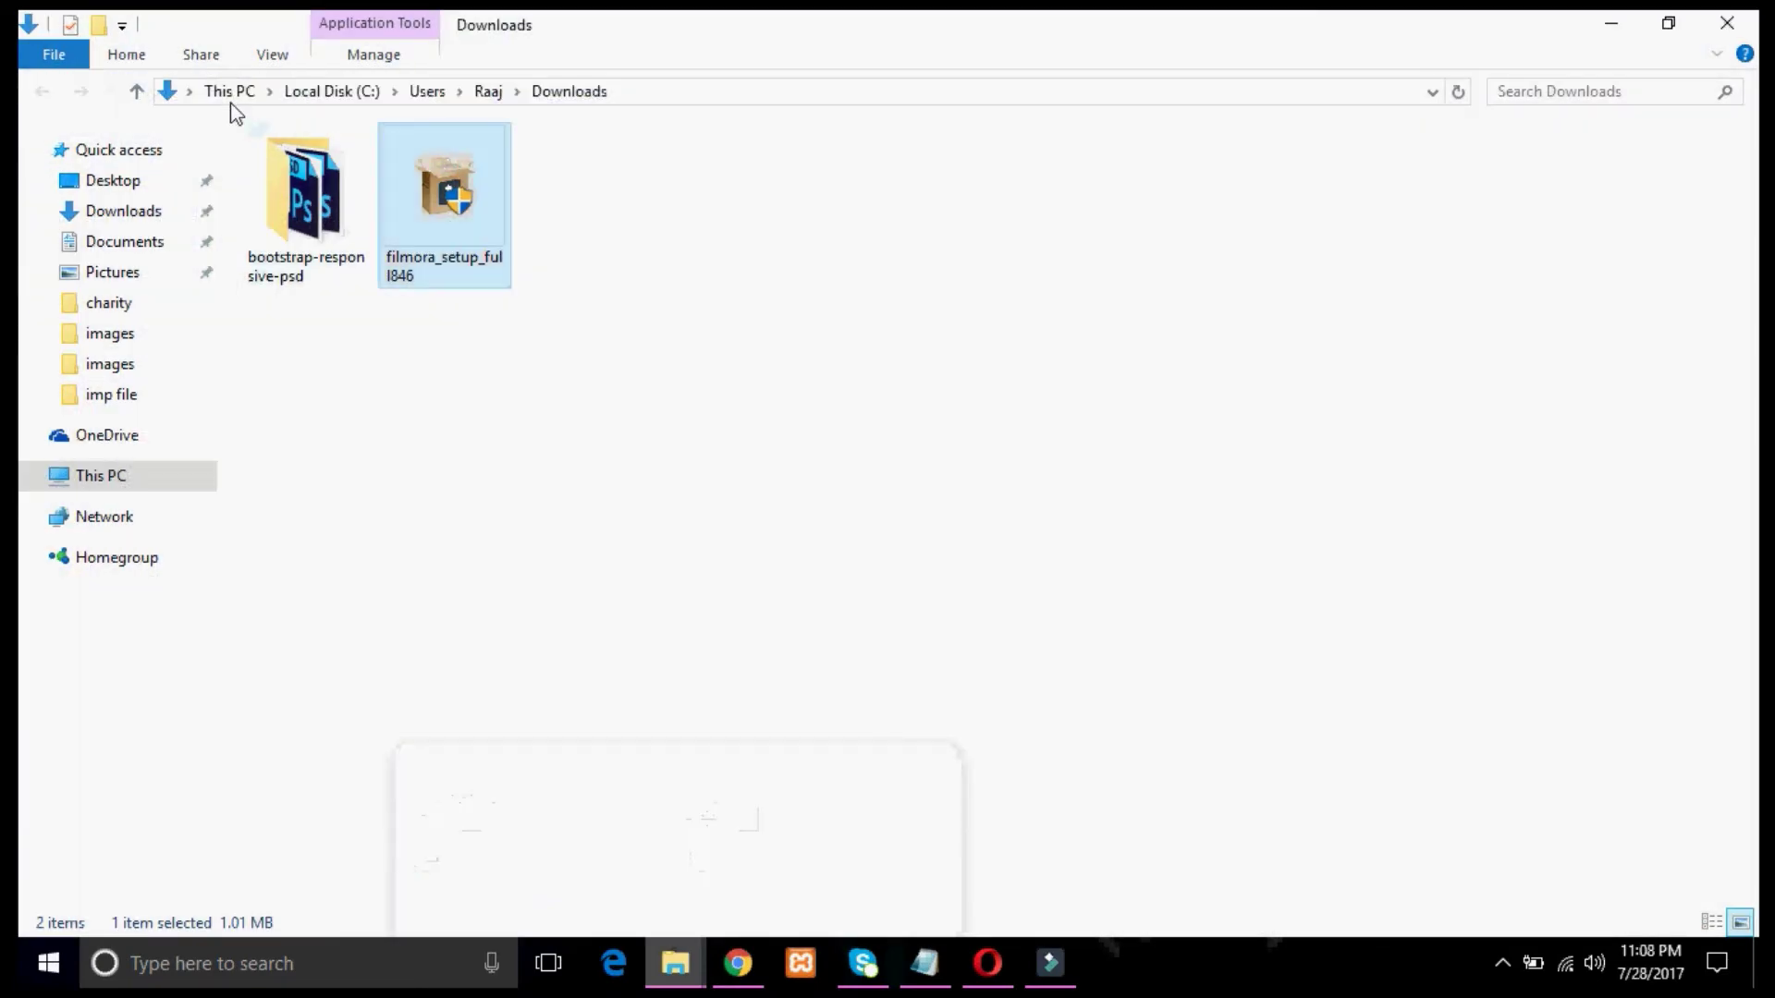
left_click(109, 240)
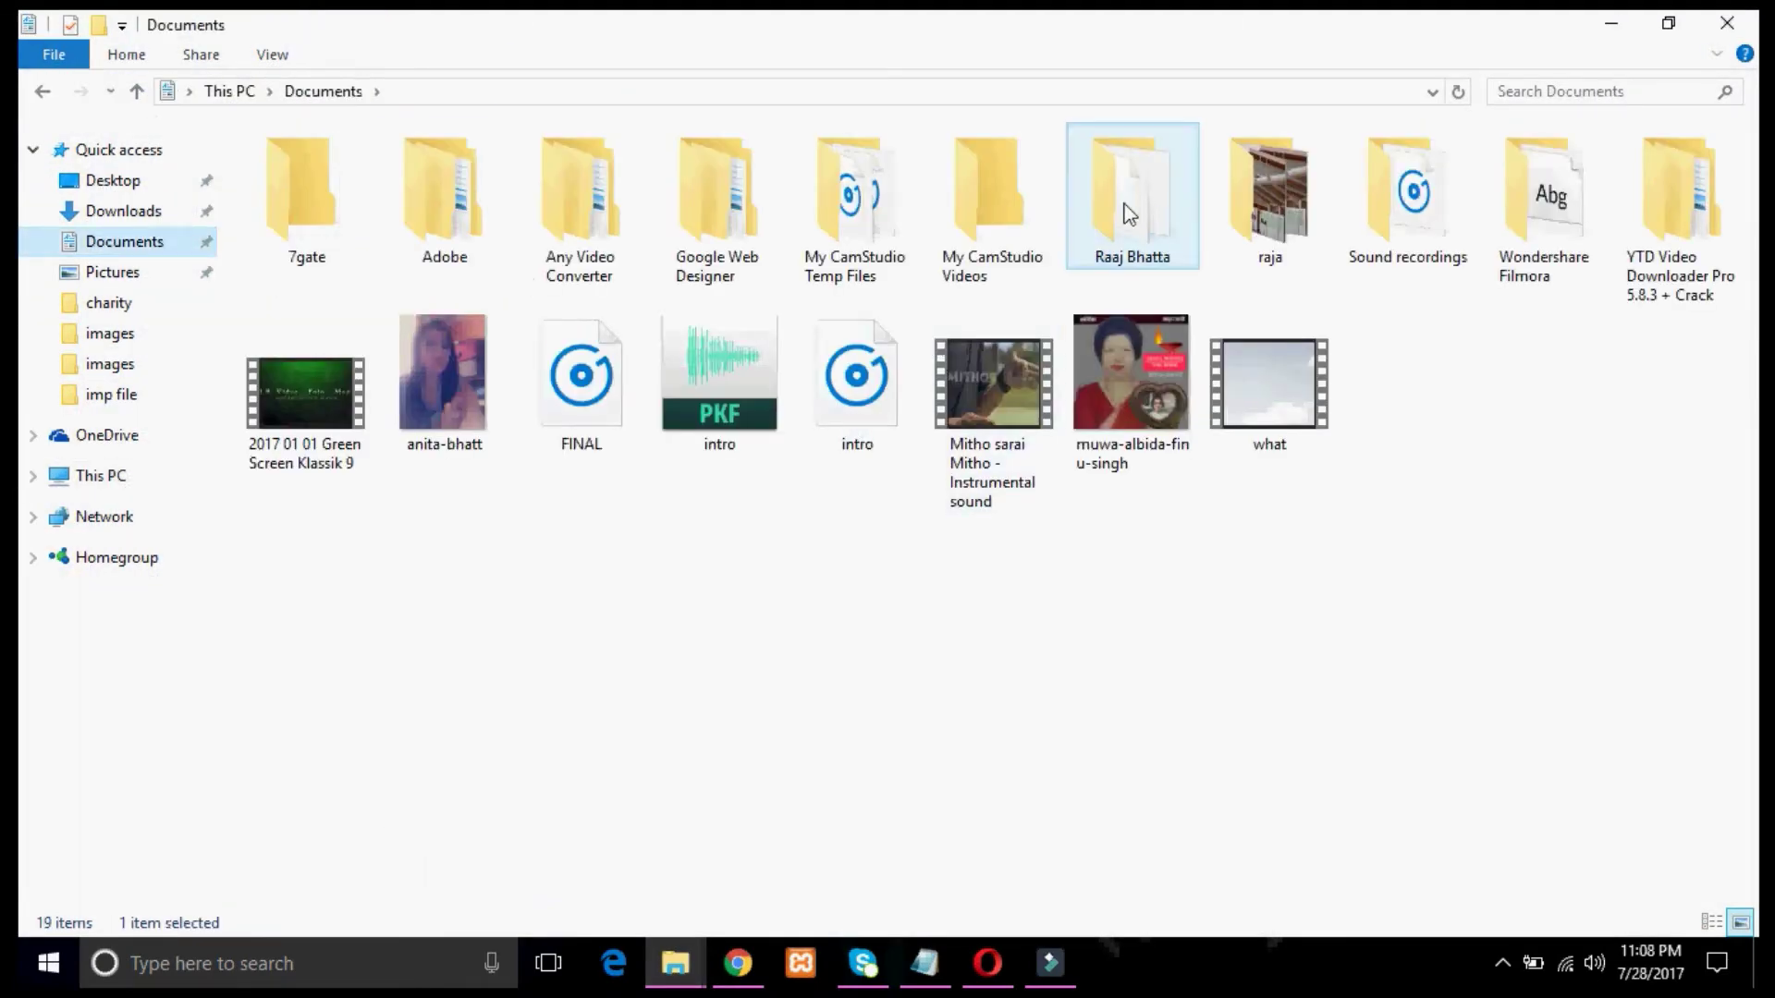
double_click(1124, 194)
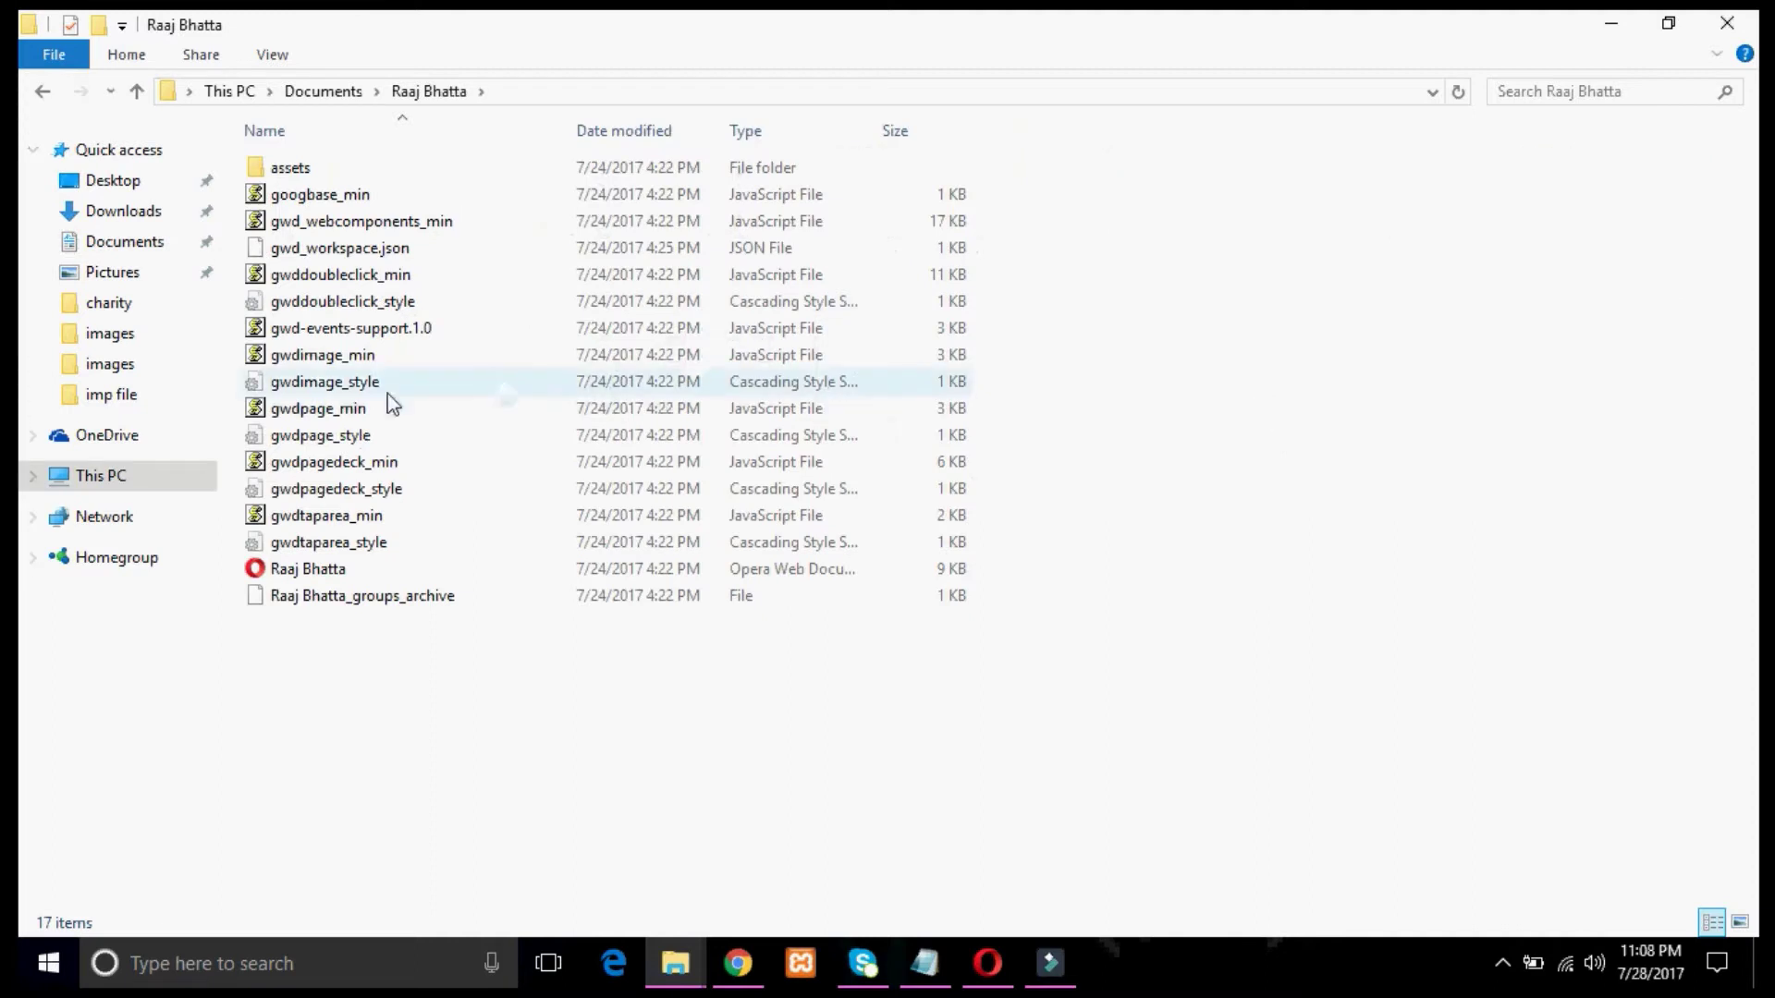
left_click(322, 89)
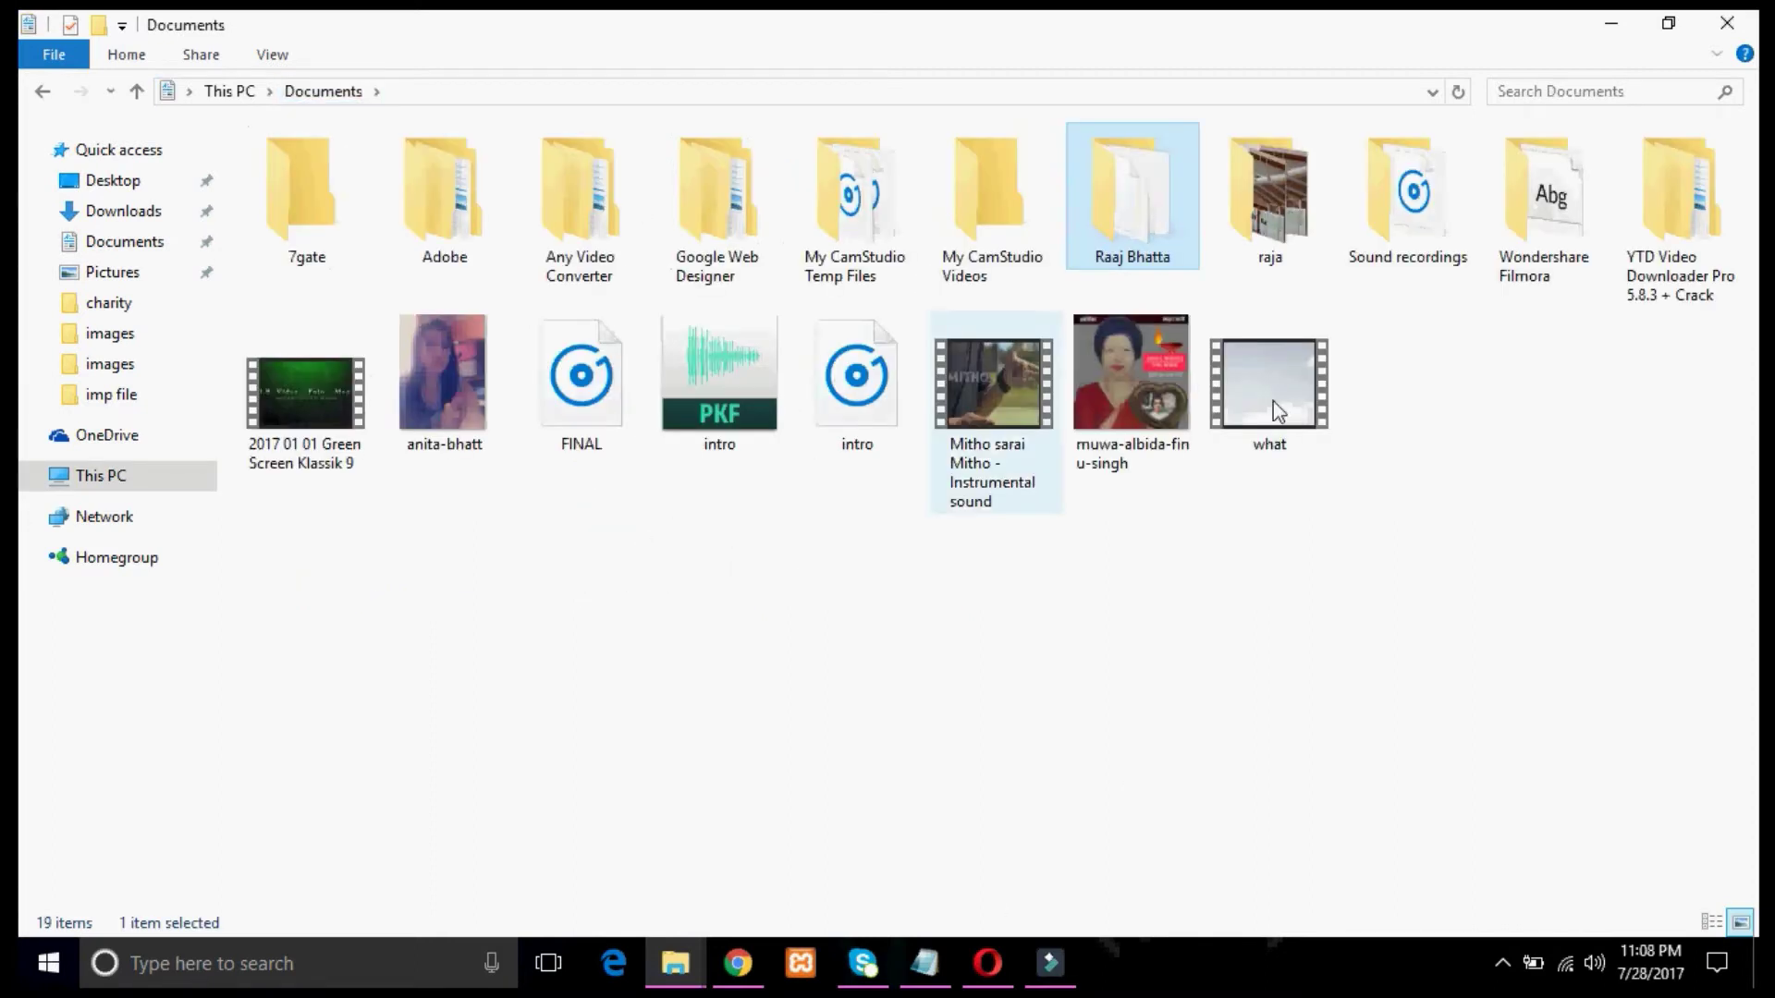
double_click(1233, 222)
left_click_drag(834, 272, 629, 290)
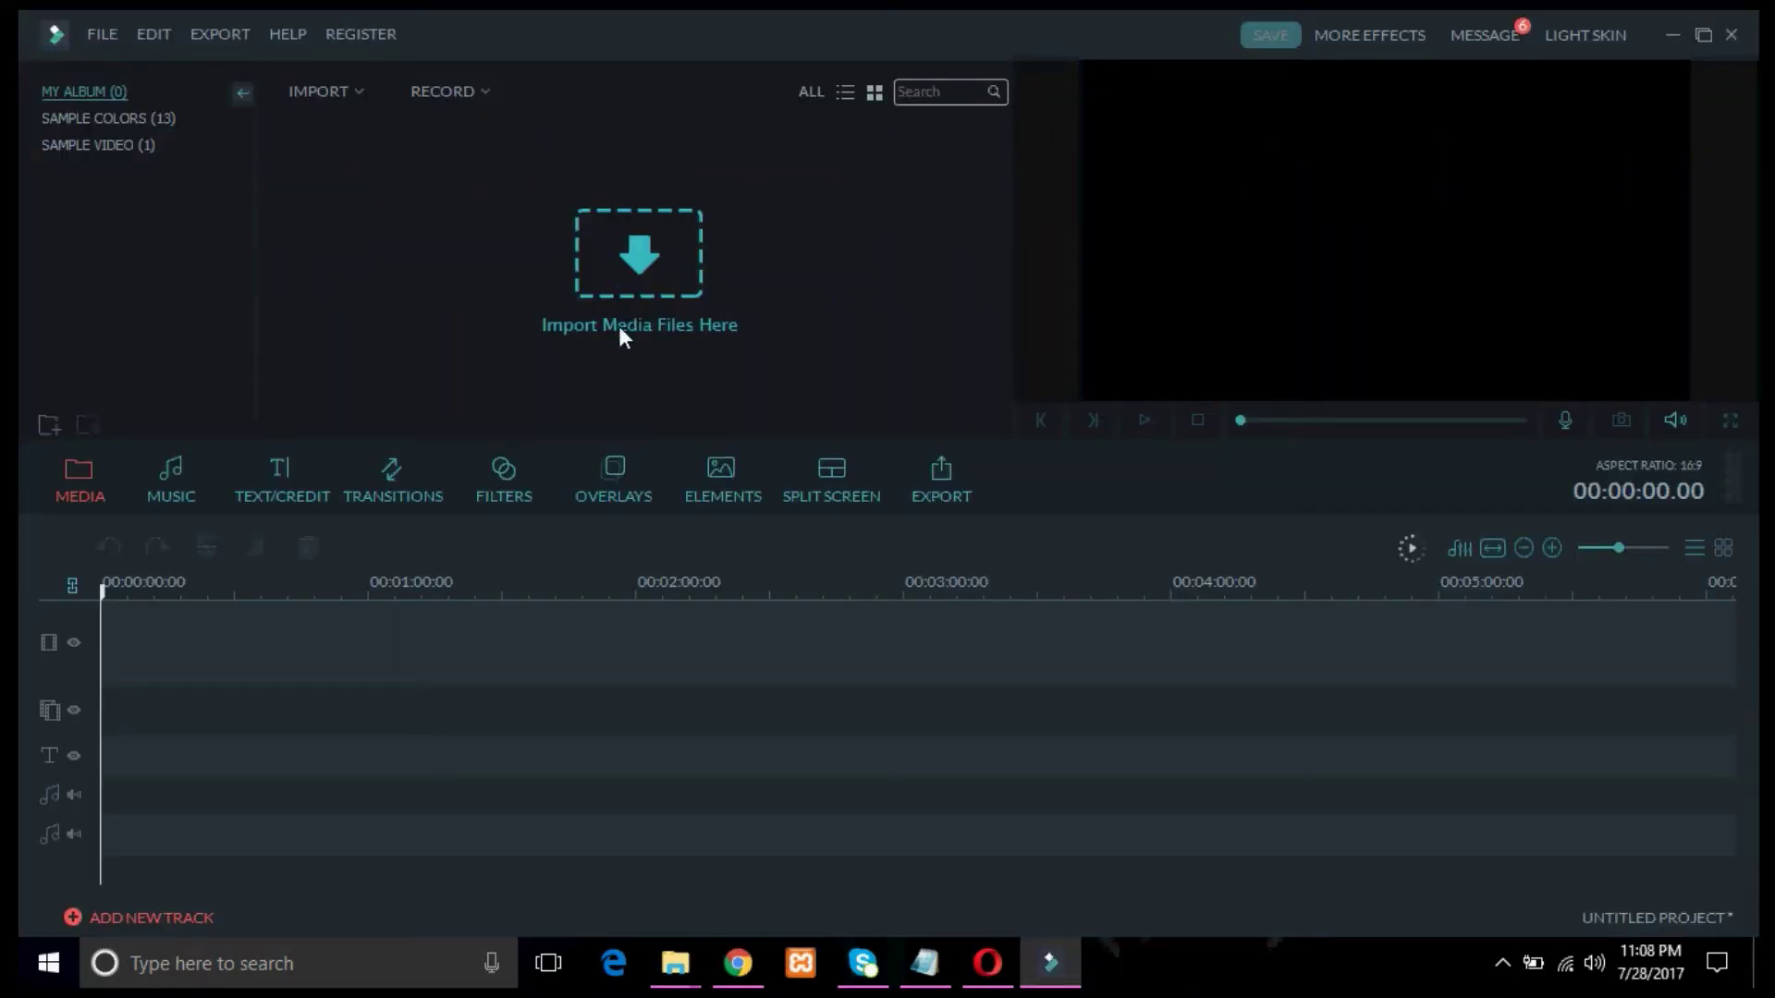
Import the fkdjfd media file from the raja folder in Documents and place it at the start of the video track.
left_click(622, 242)
left_click(118, 258)
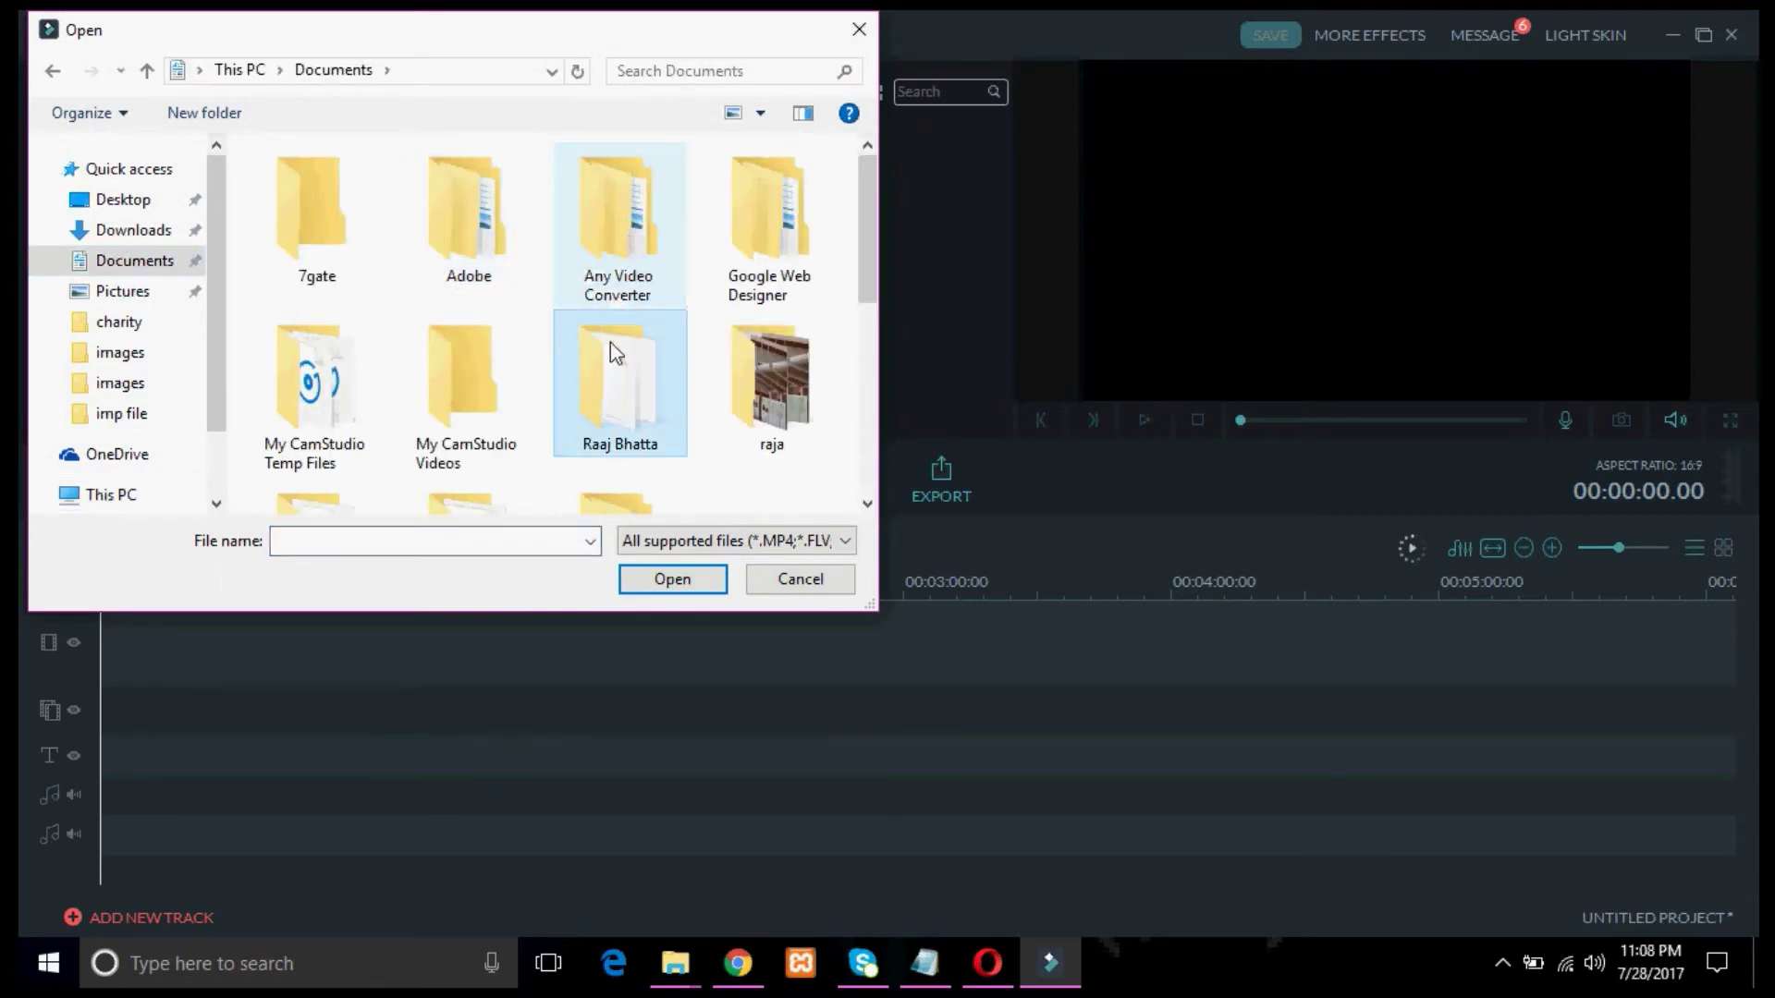
double_click(719, 367)
left_click(596, 285)
double_click(595, 285)
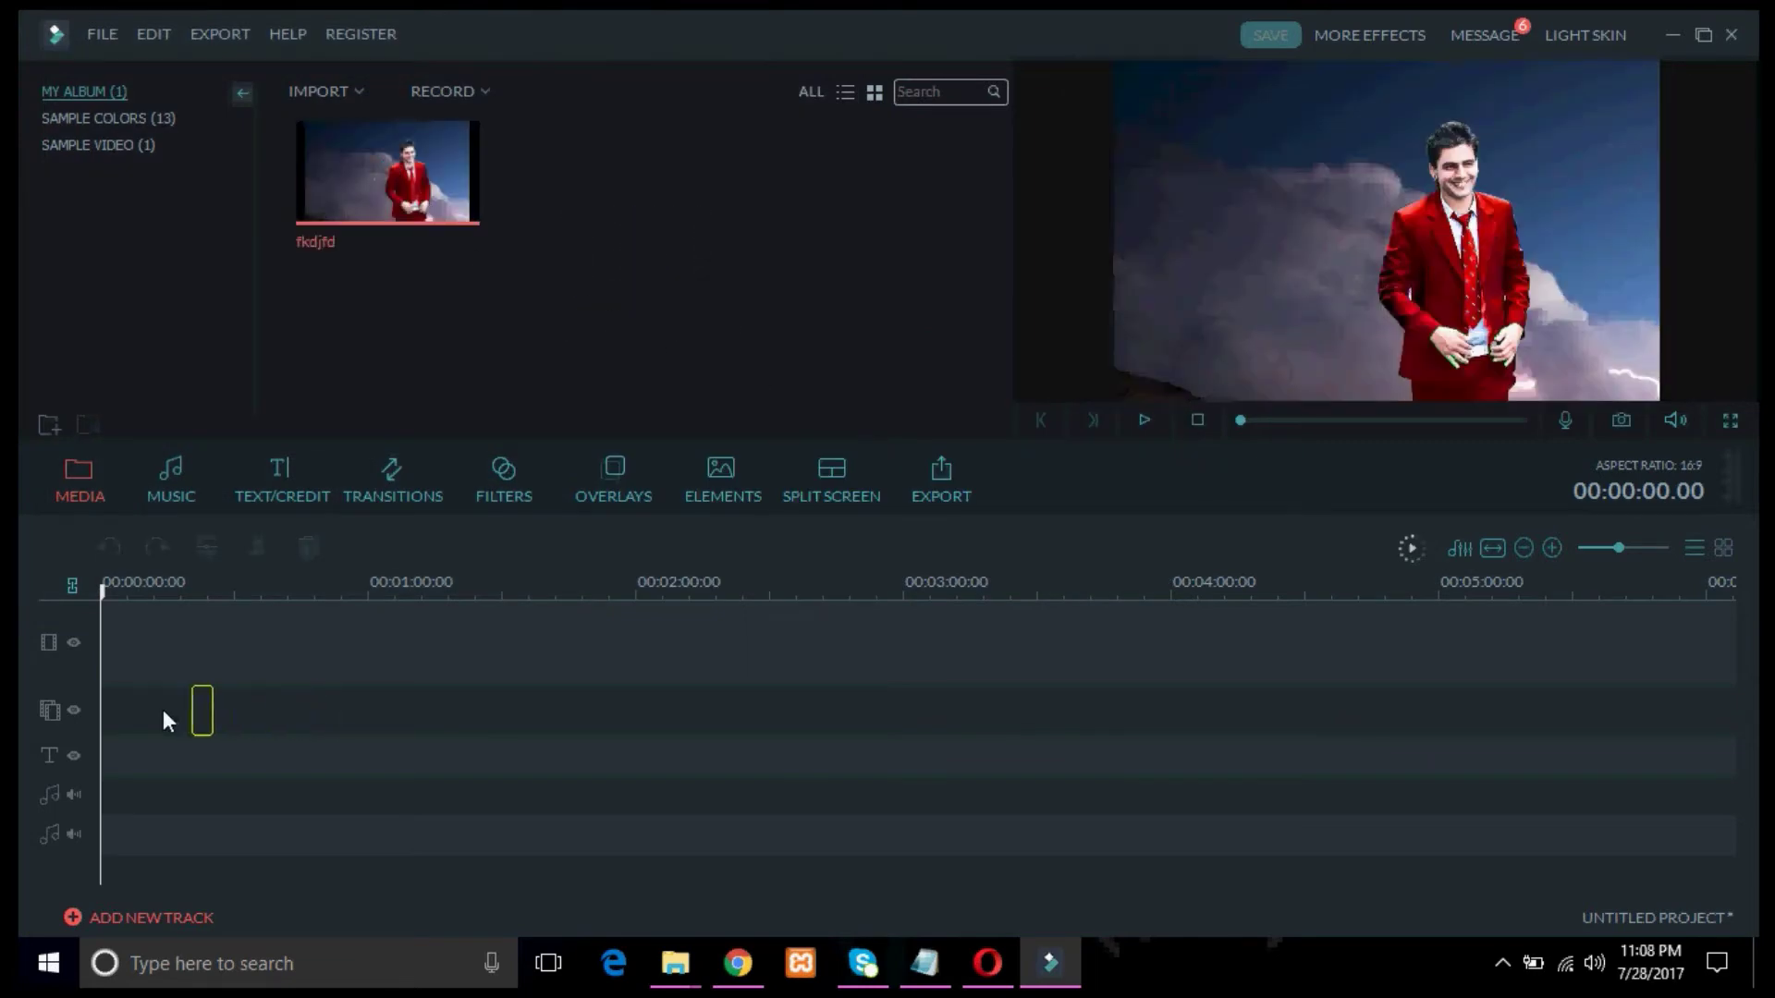
left_click_drag(324, 176, 122, 620)
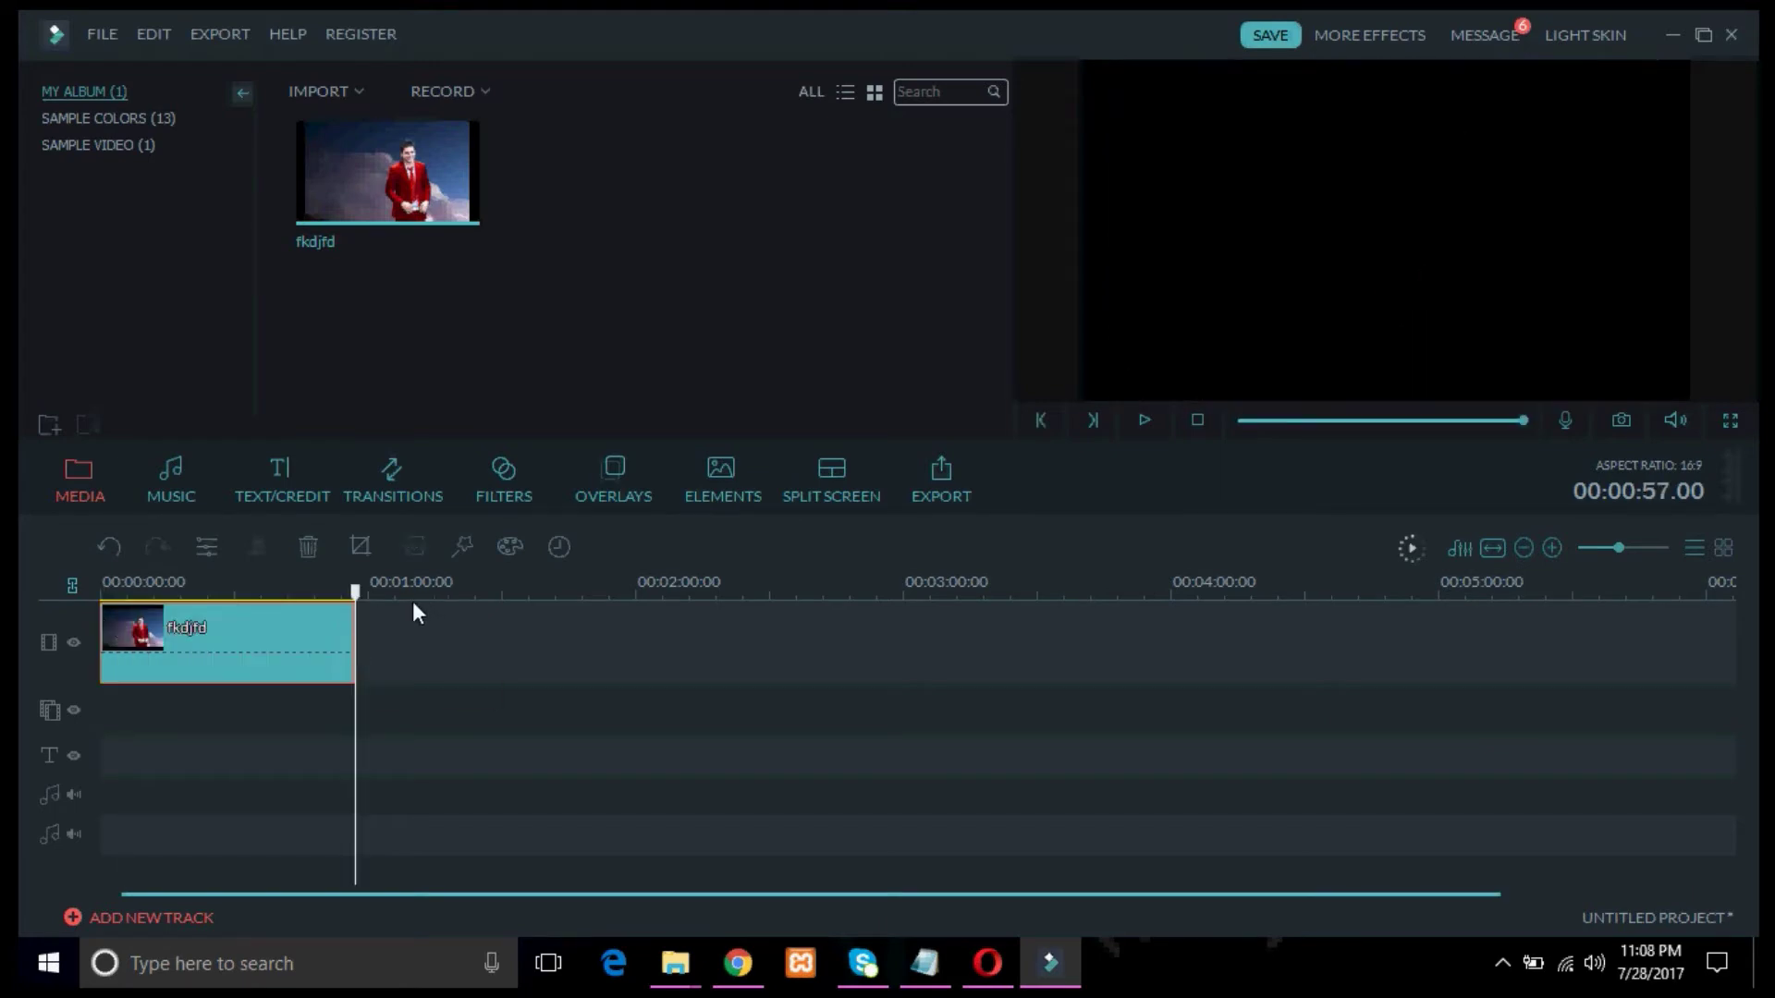
Preview the clip from its start and look at the Music and Text/Credit libraries before returning to the media album.
left_click_drag(331, 584, 150, 582)
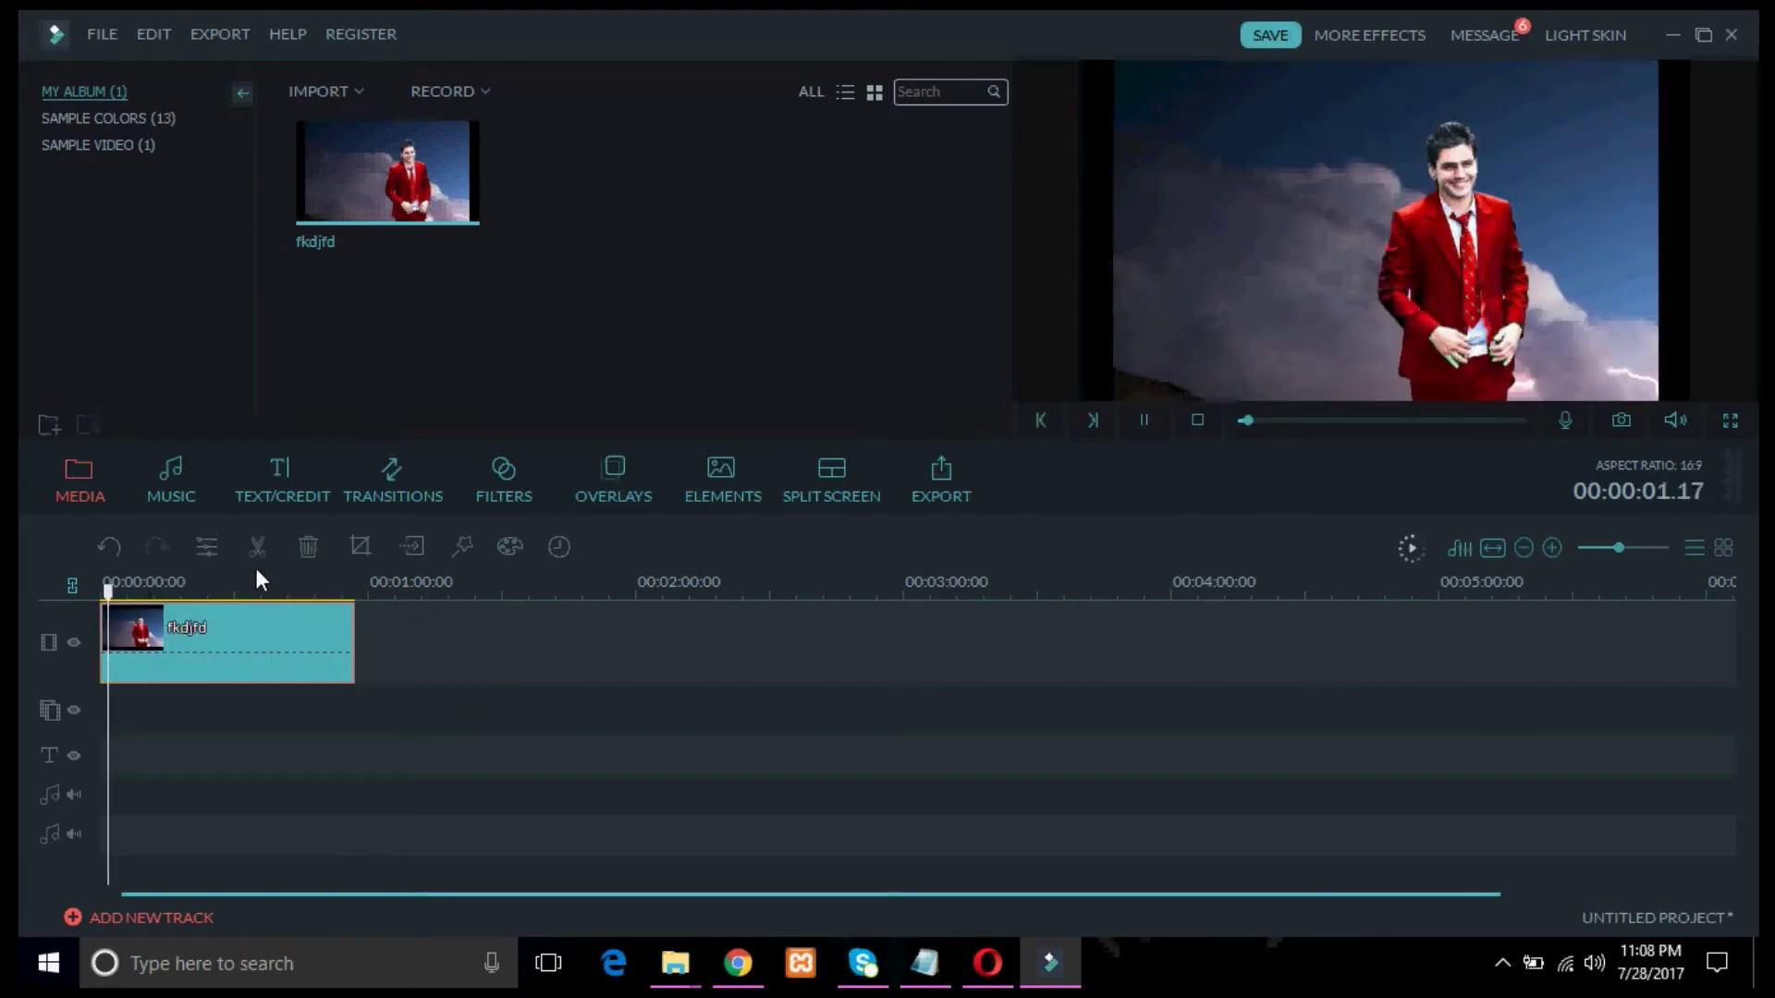
left_click(169, 469)
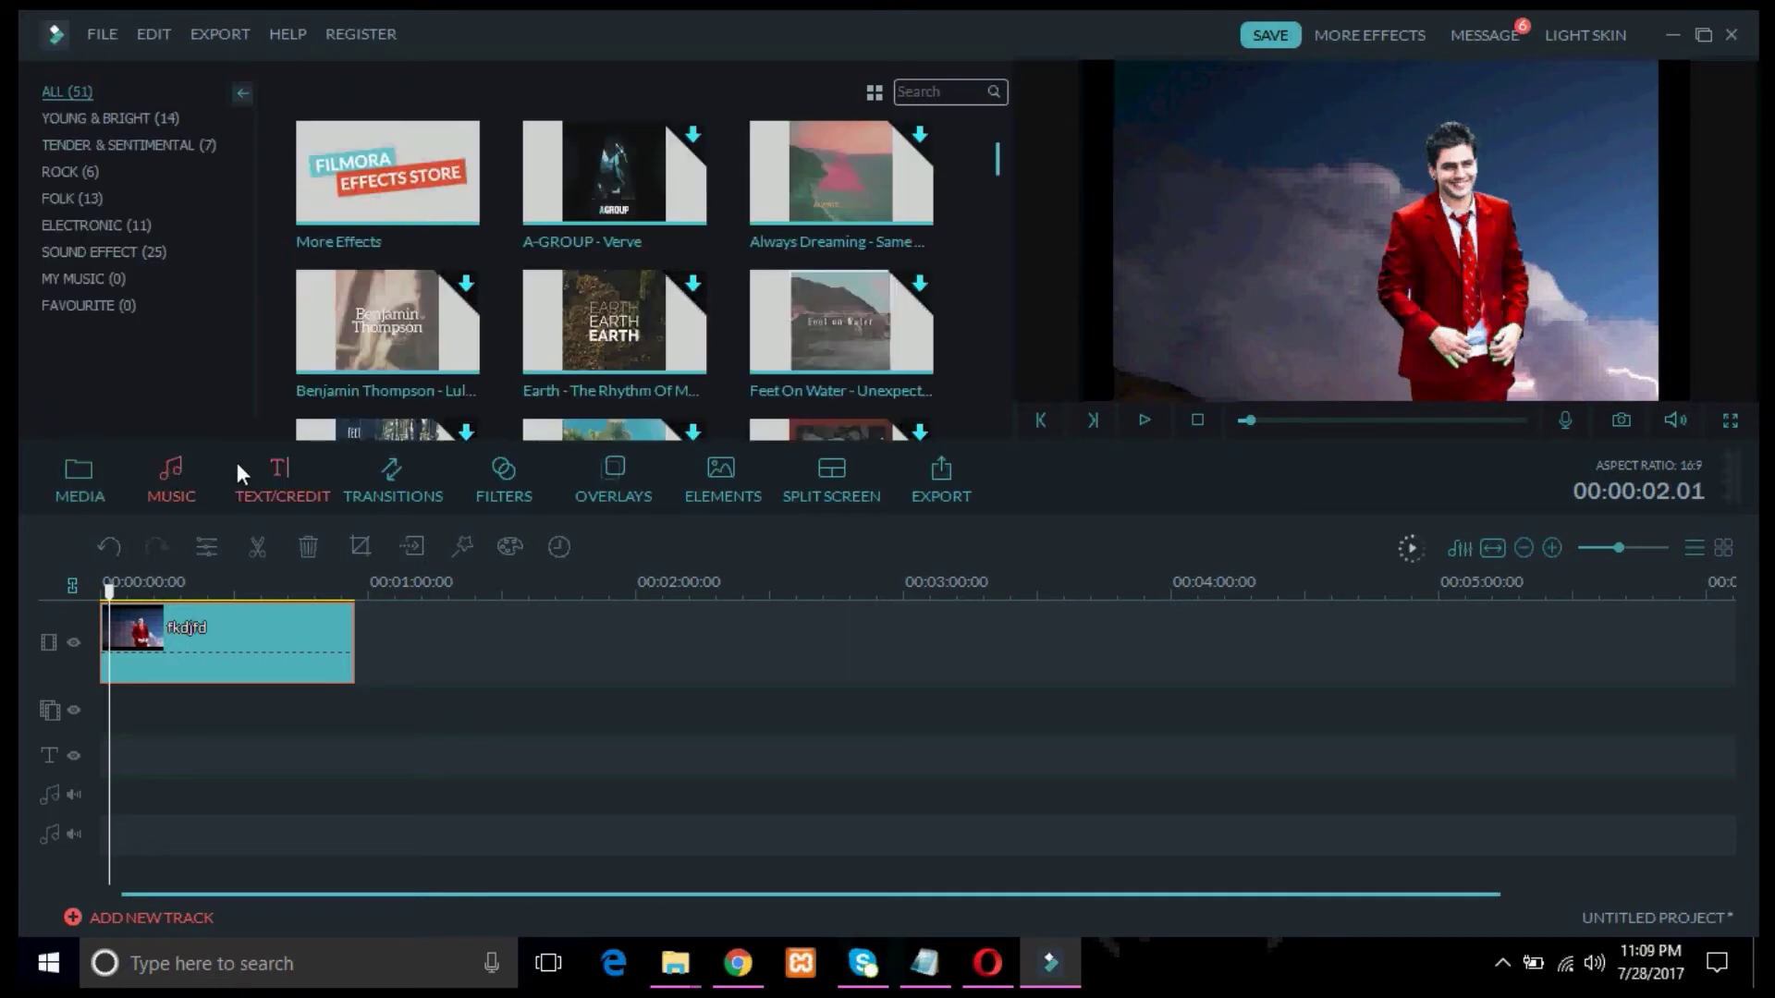
left_click(277, 473)
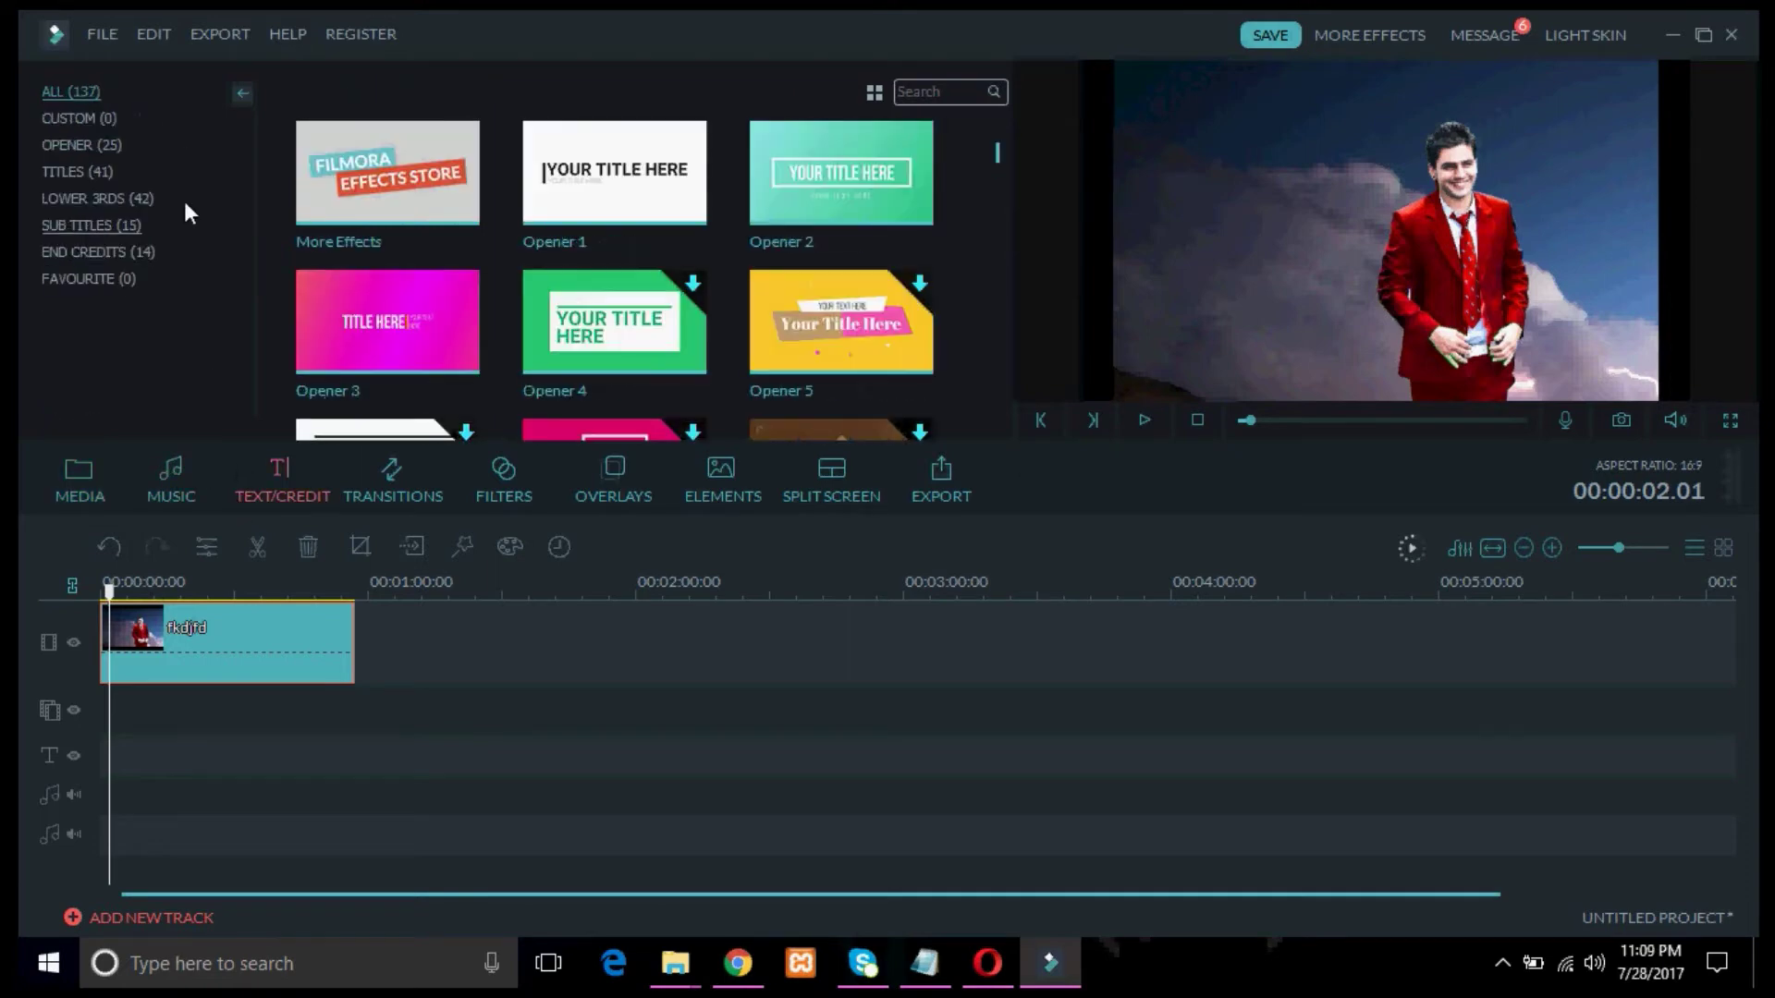
left_click(72, 473)
key("space")
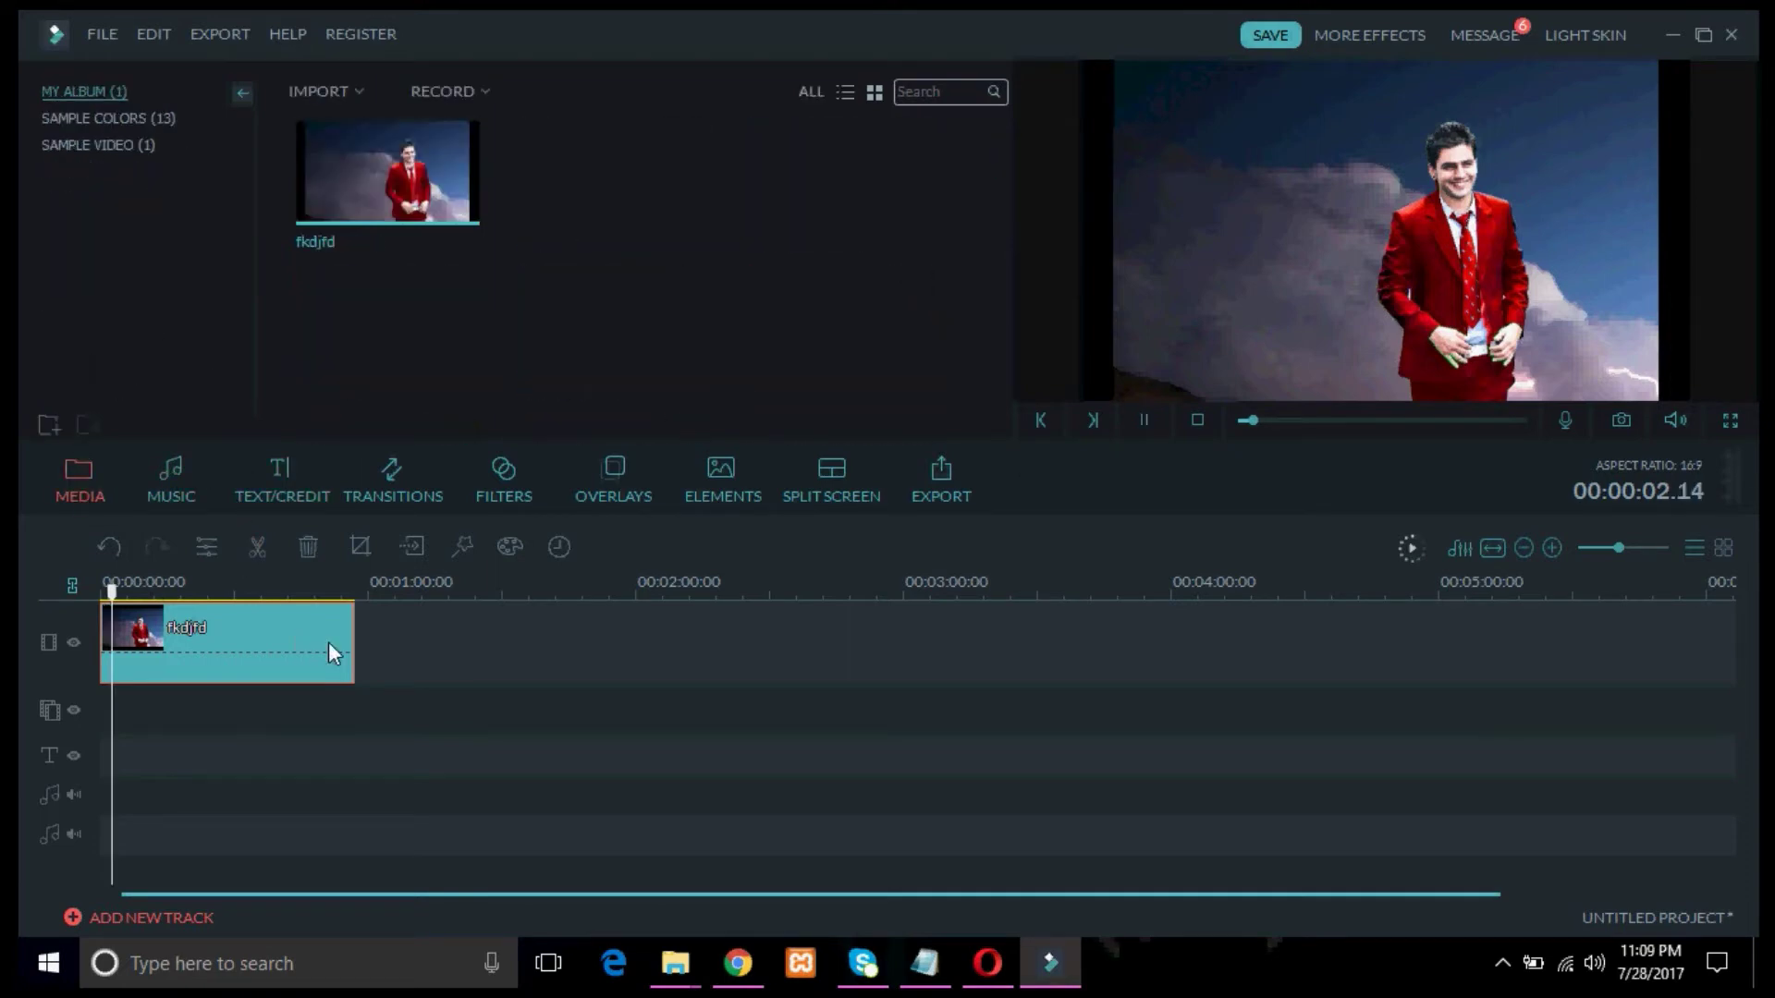
key("space")
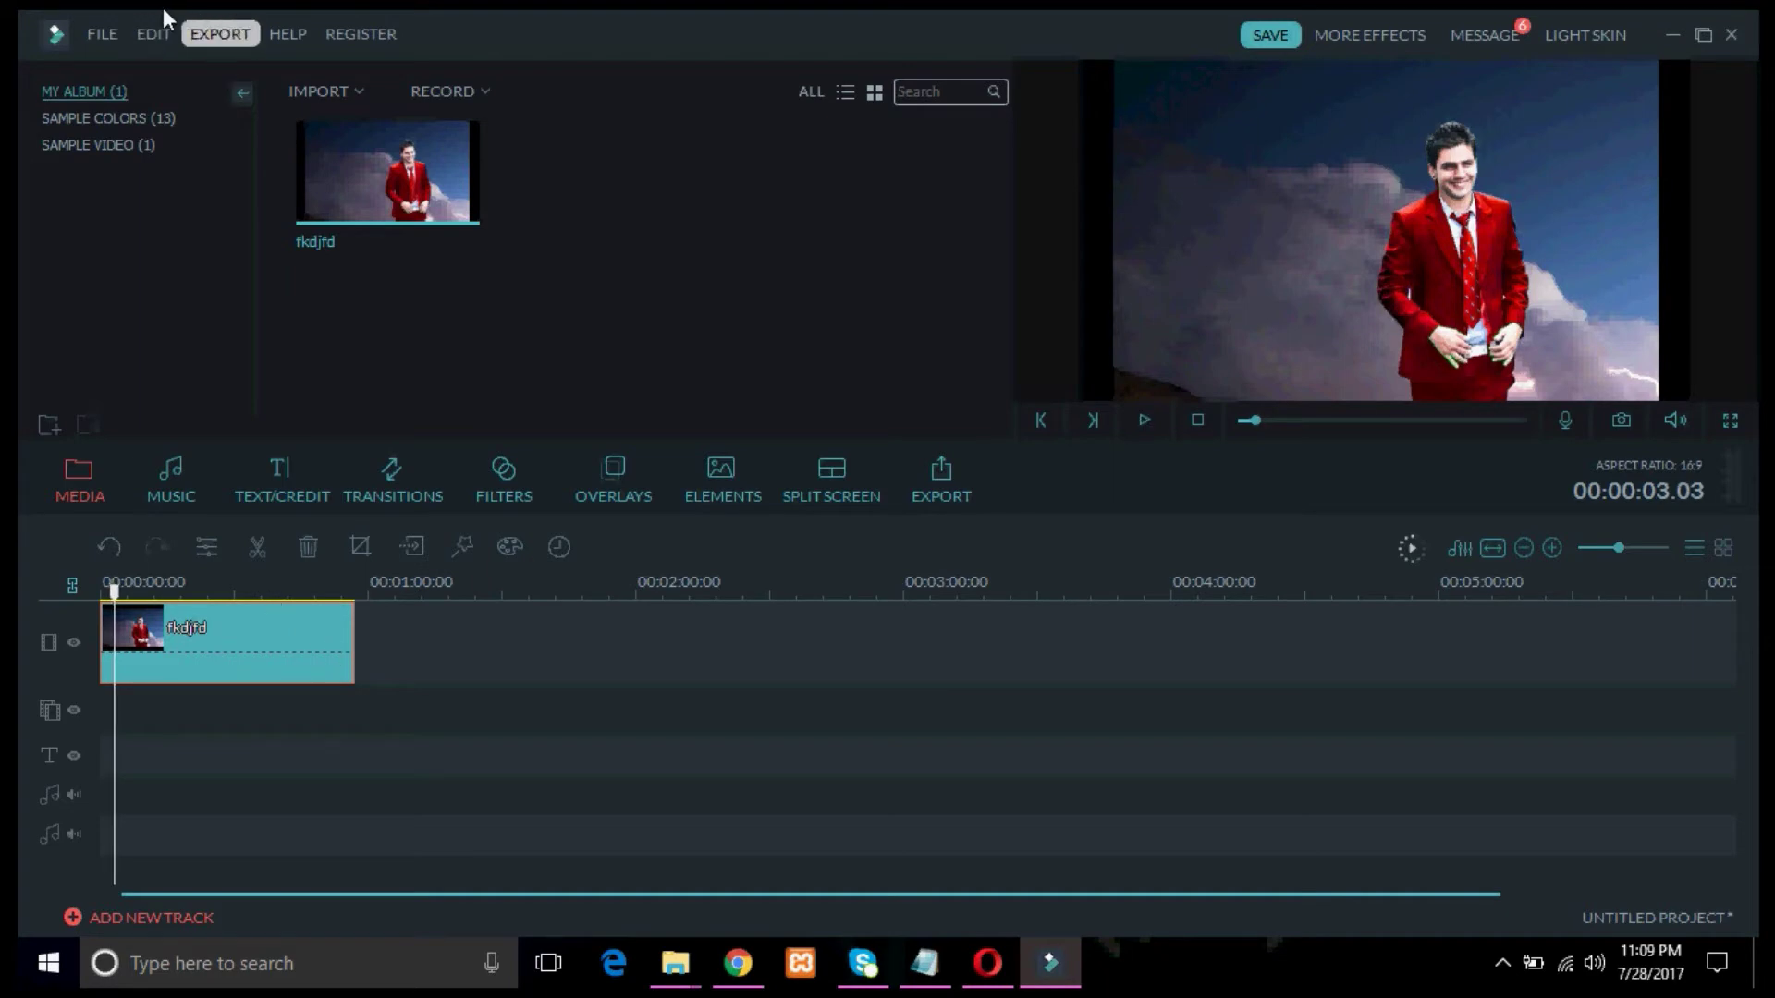
Export the project with the unregistered trial as a WMV file named My Video at 1920 x 1080.
left_click(194, 27)
left_click(260, 86)
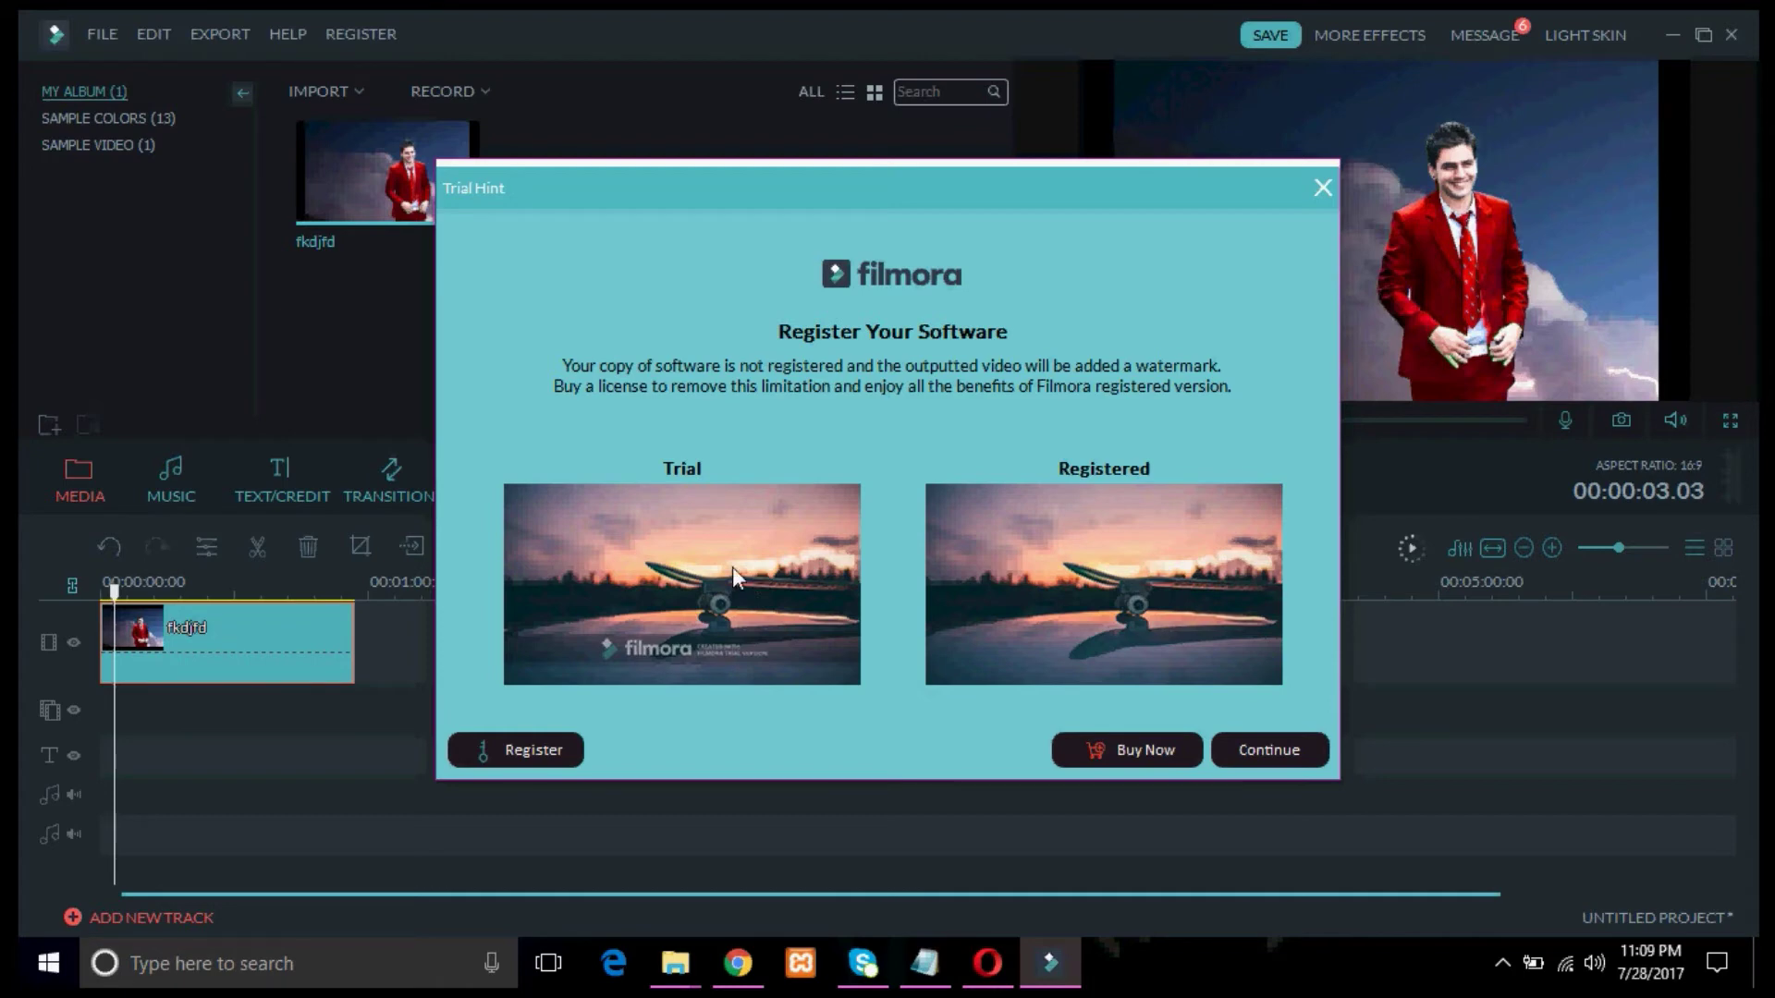
left_click(1227, 737)
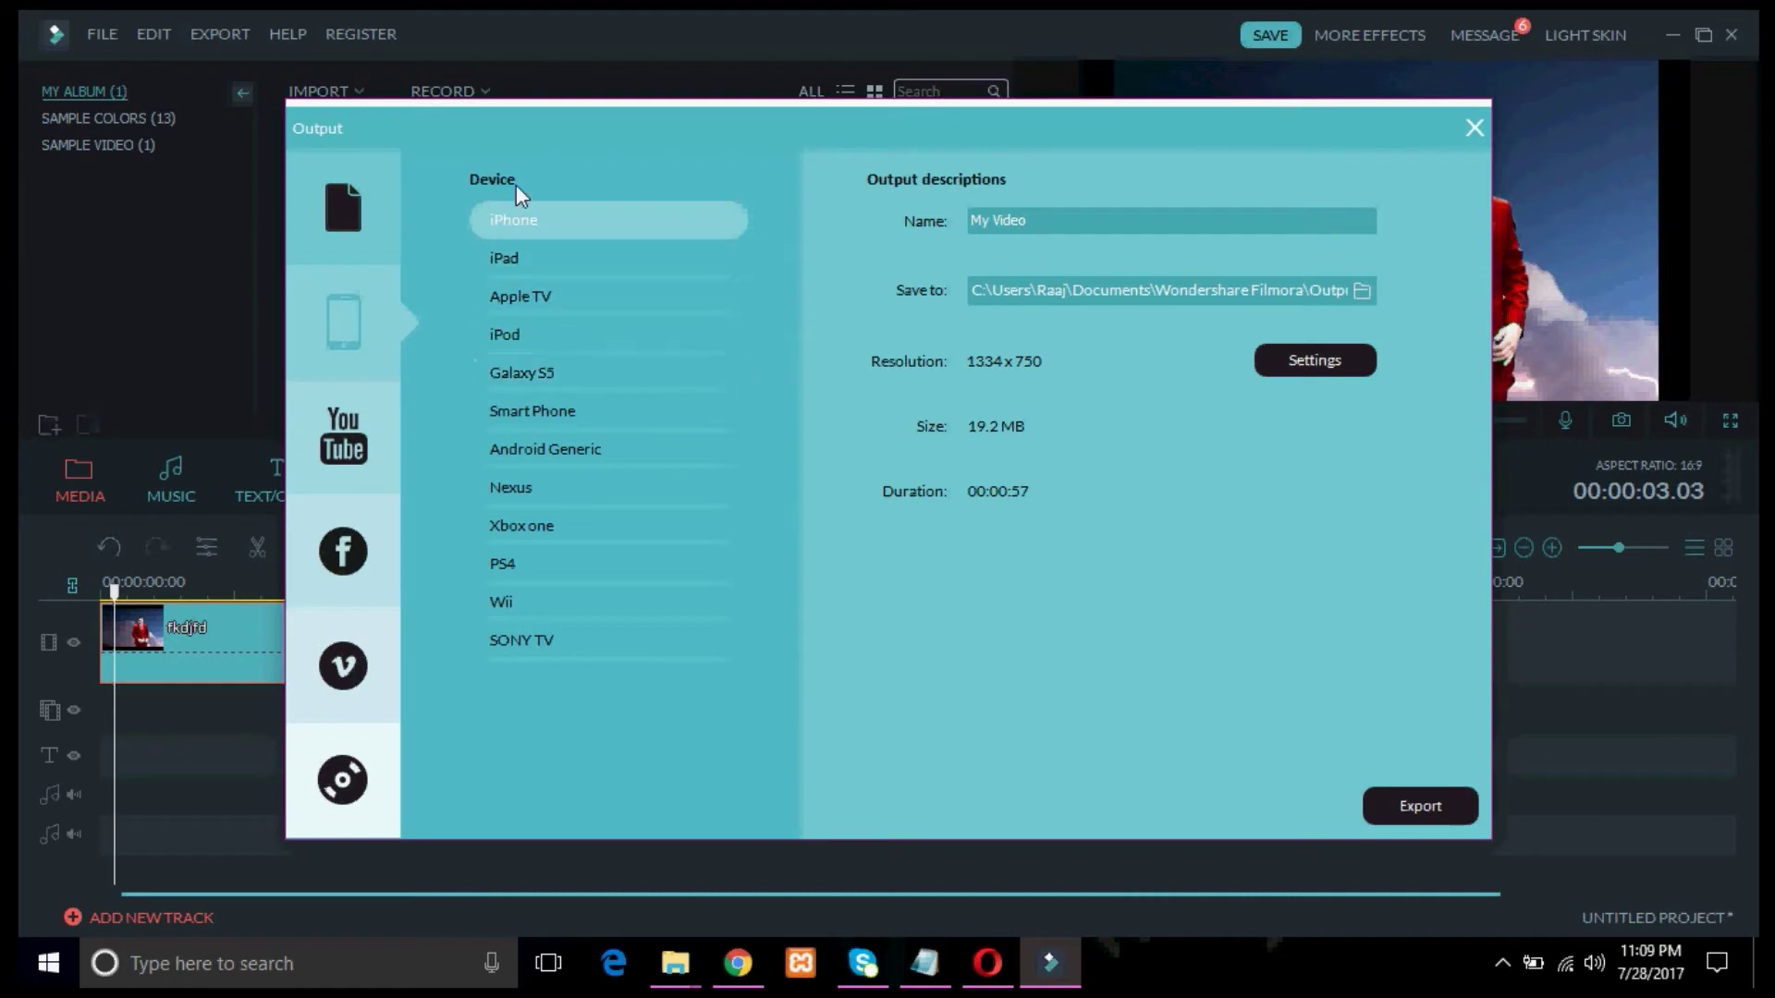
left_click(346, 194)
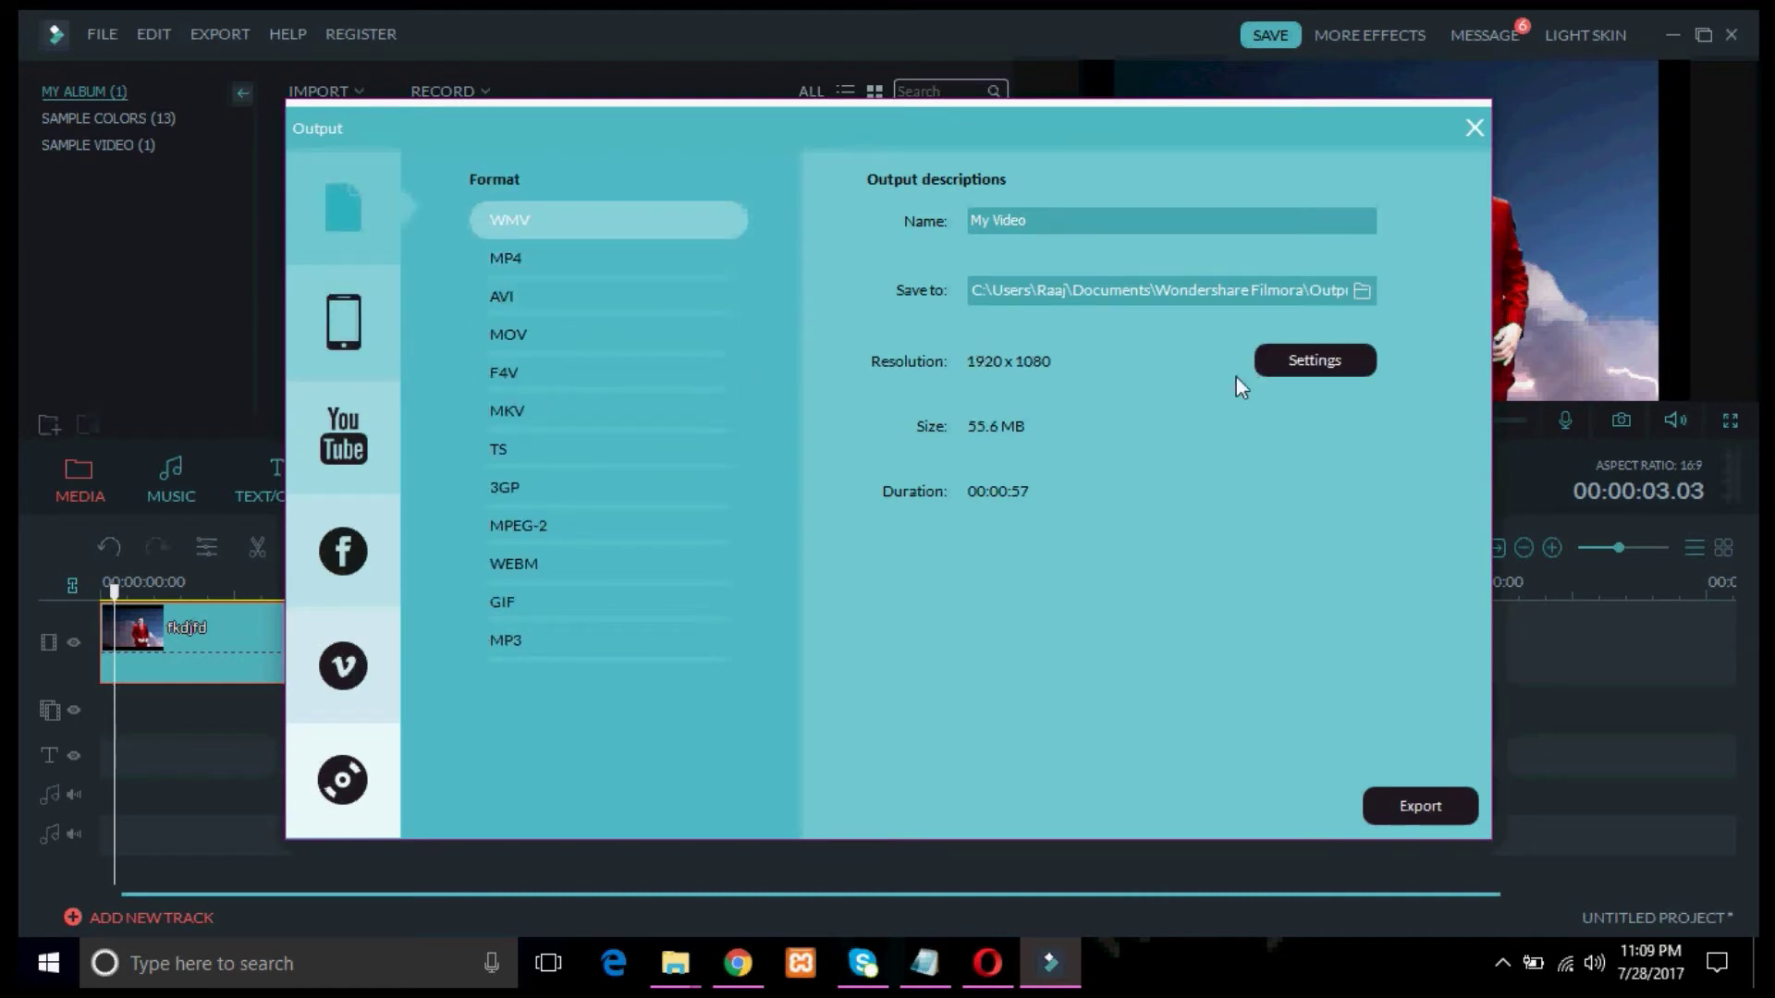
left_click(1387, 800)
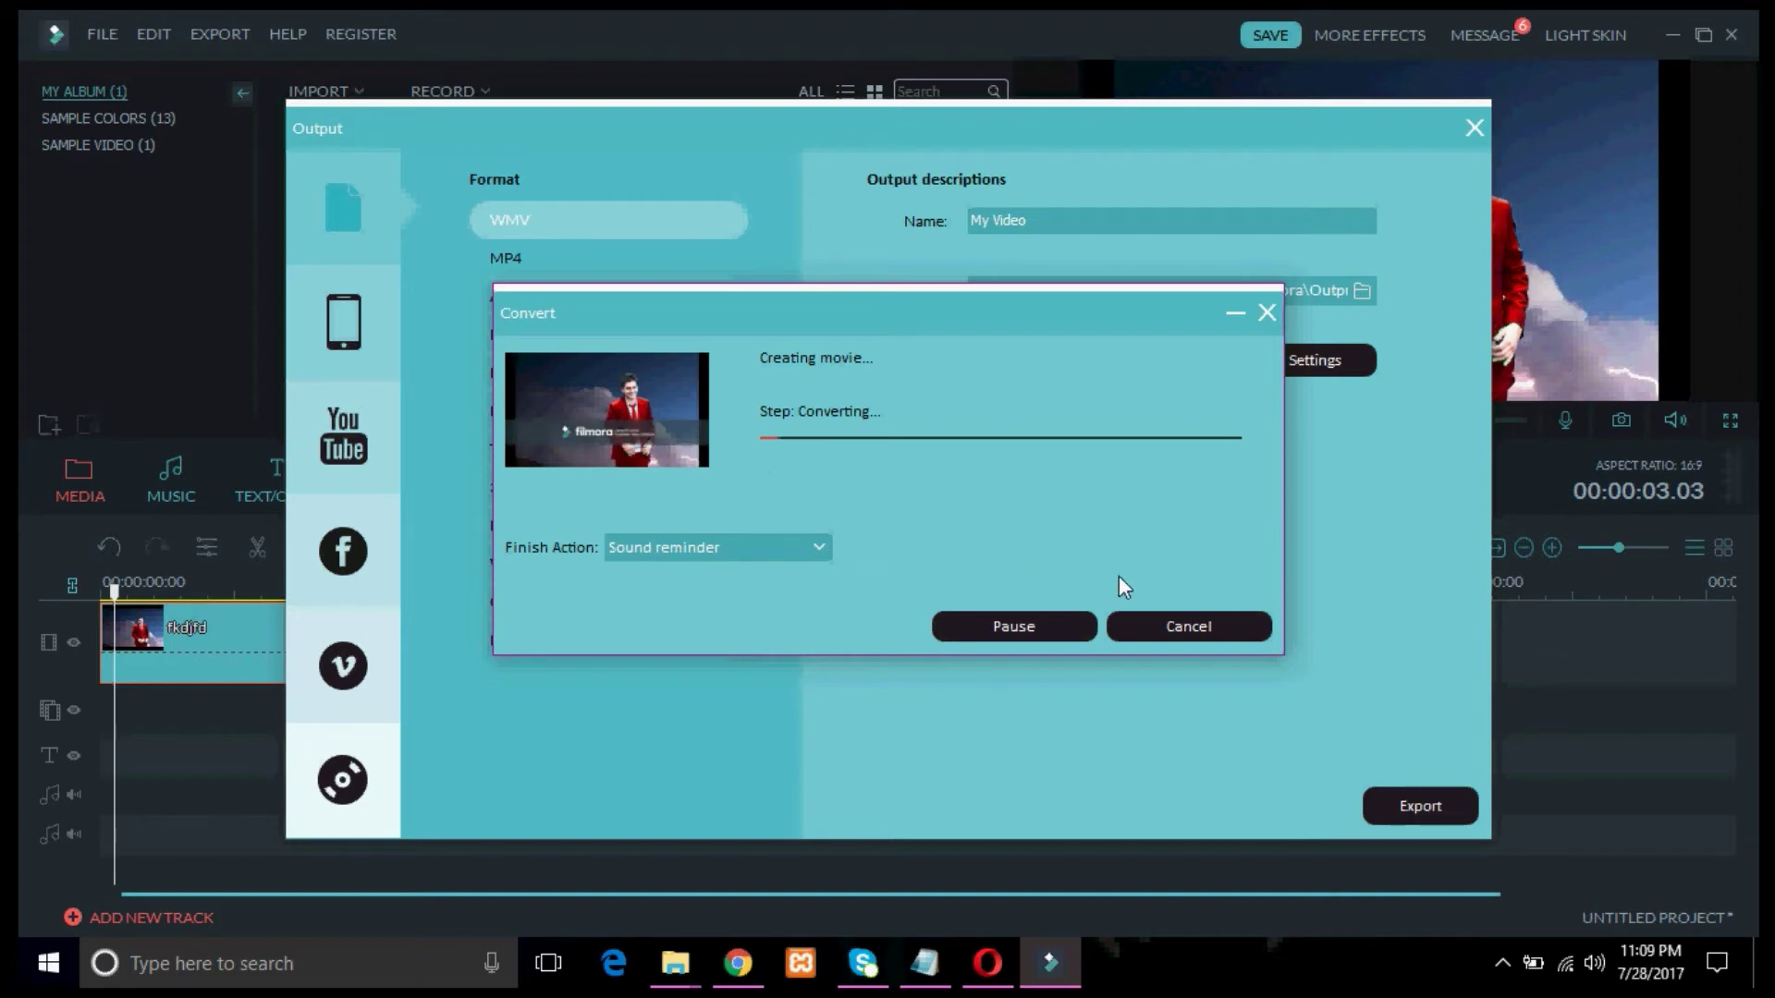
Abort the running WMV export and close the Output window.
left_click(1161, 623)
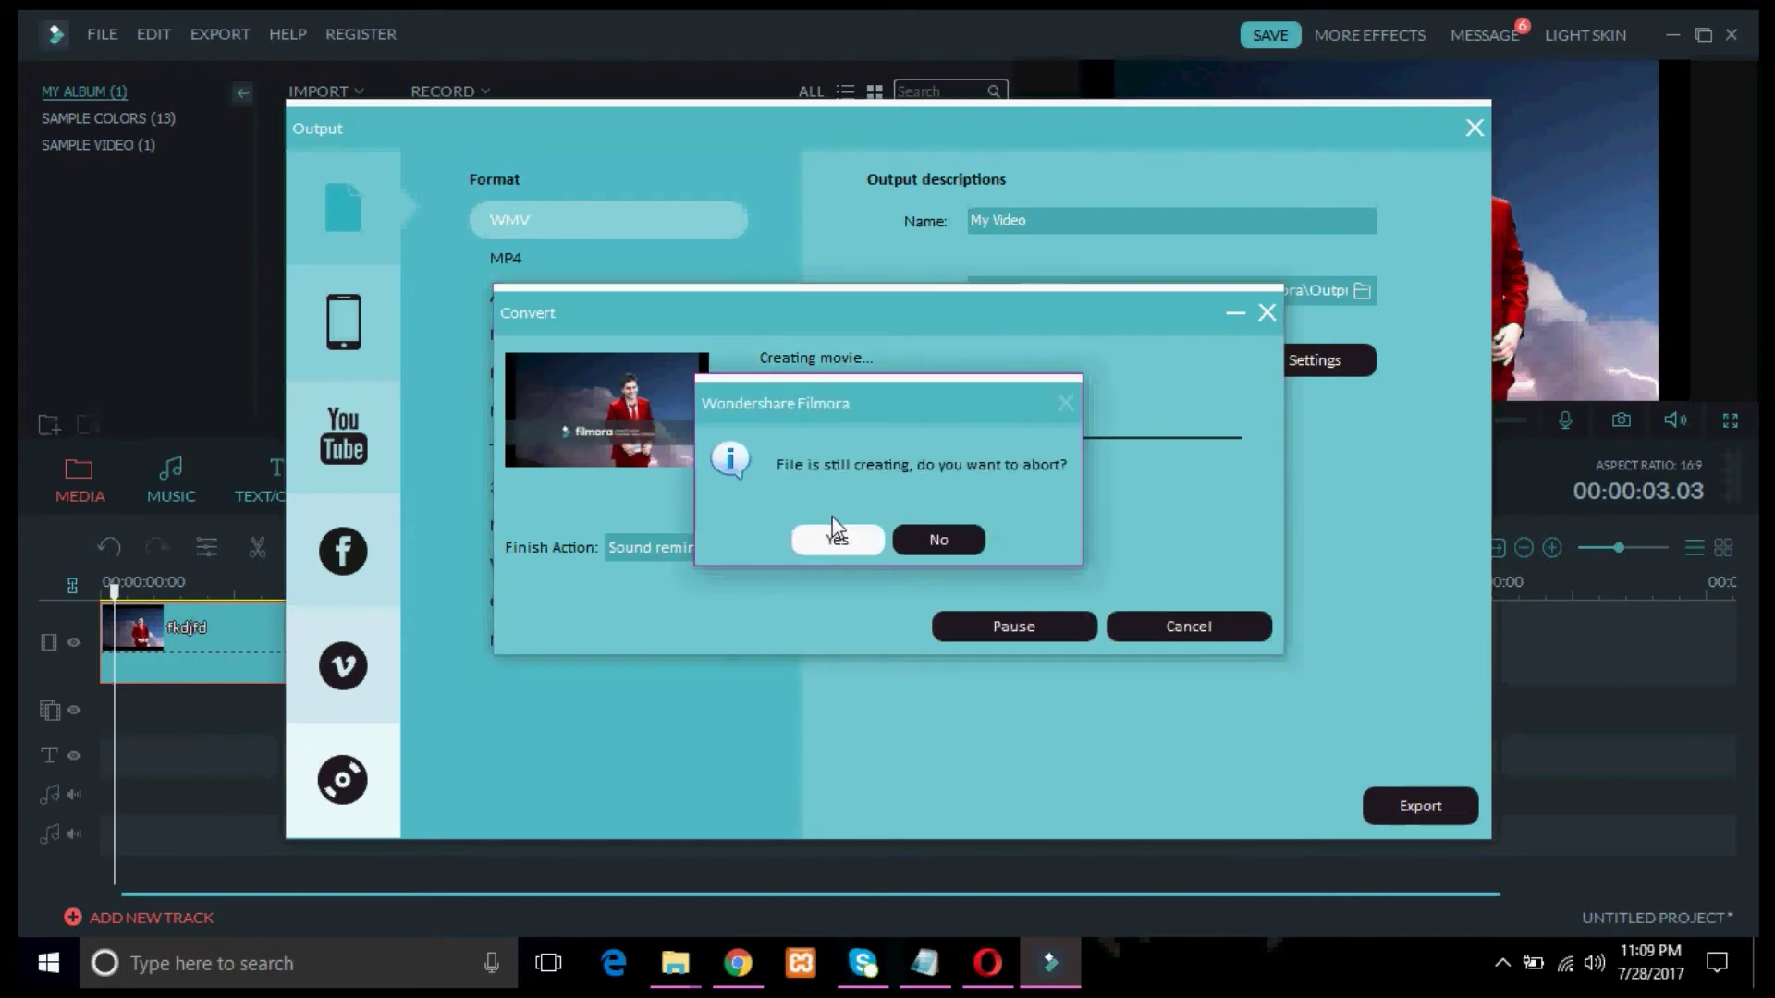
left_click(837, 537)
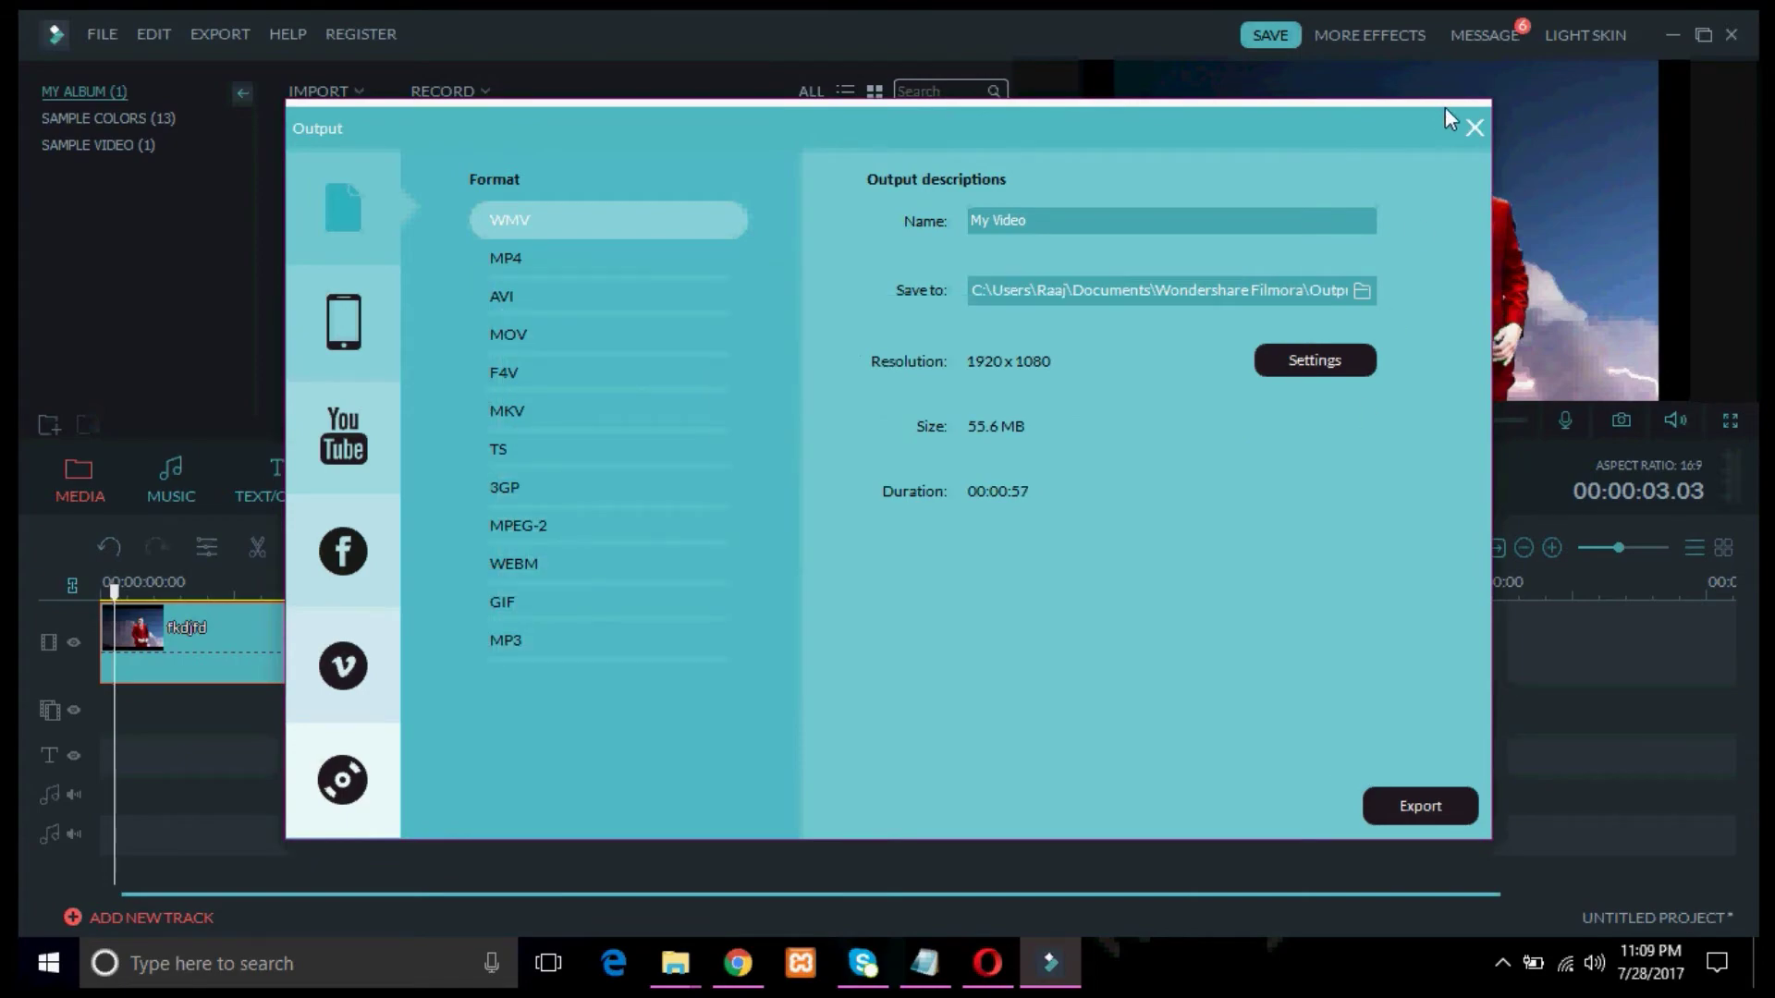
left_click(1474, 127)
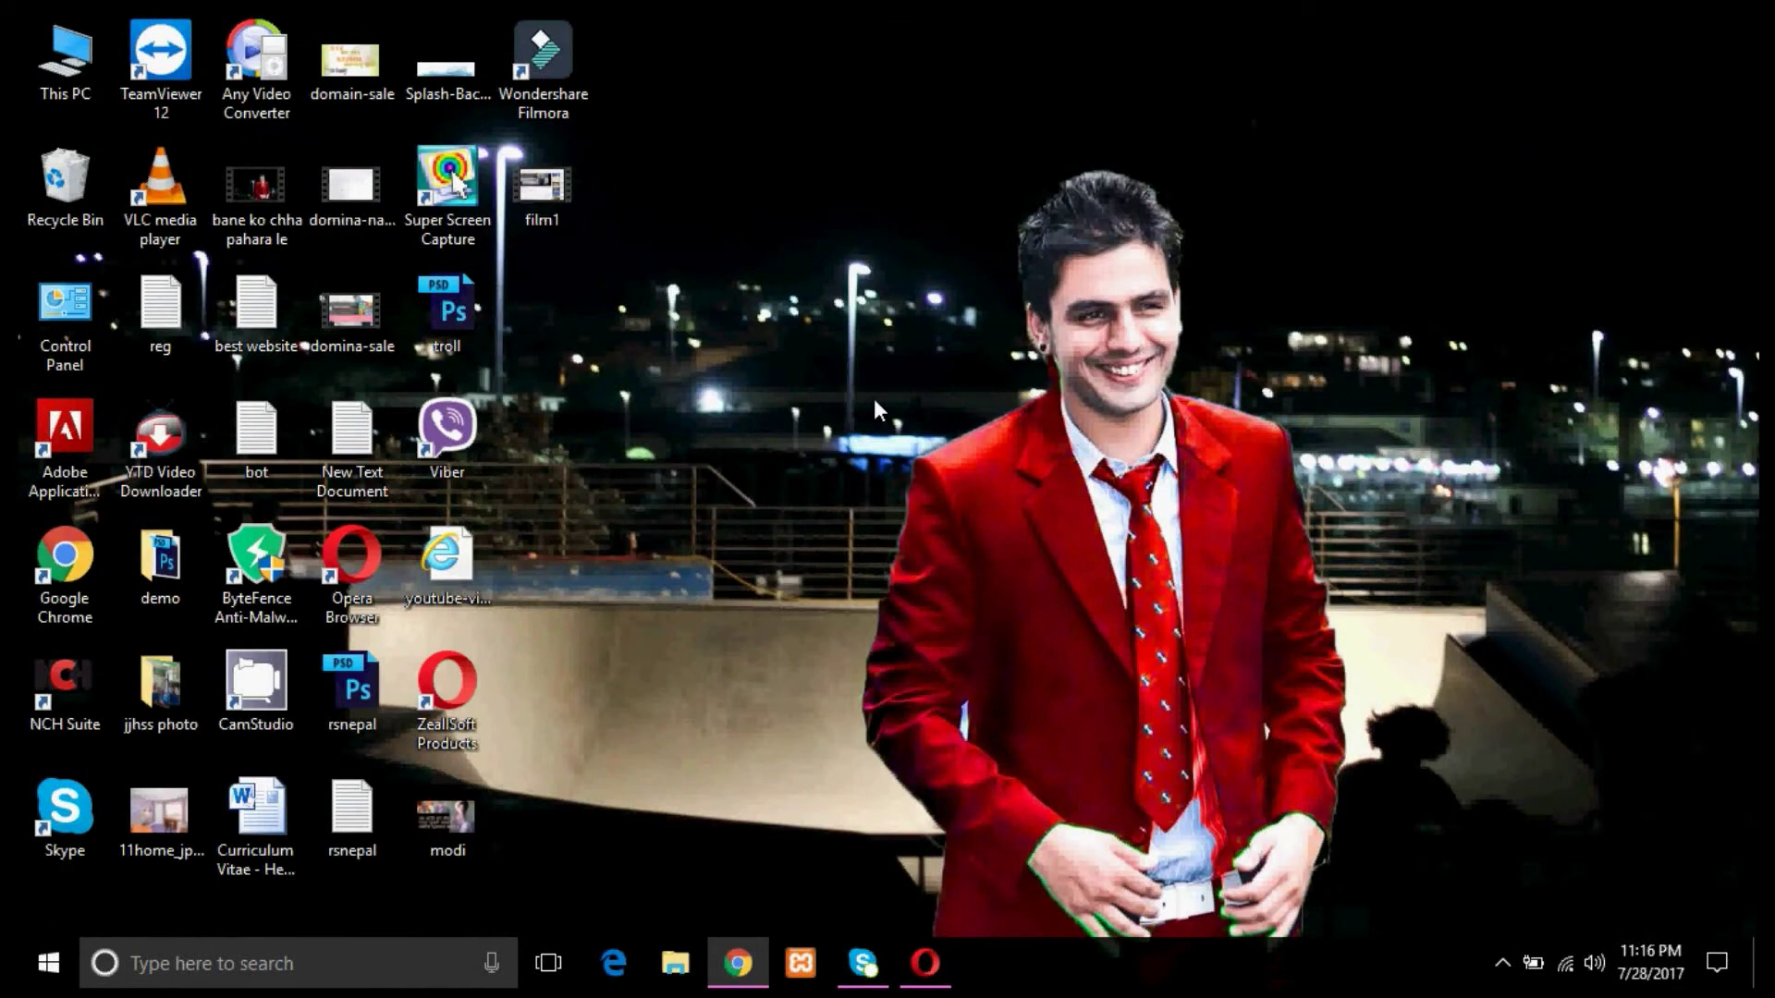
Open Task Manager, find the Wondershare Studio (32 bit) background process and open its file location.
right_click(1051, 928)
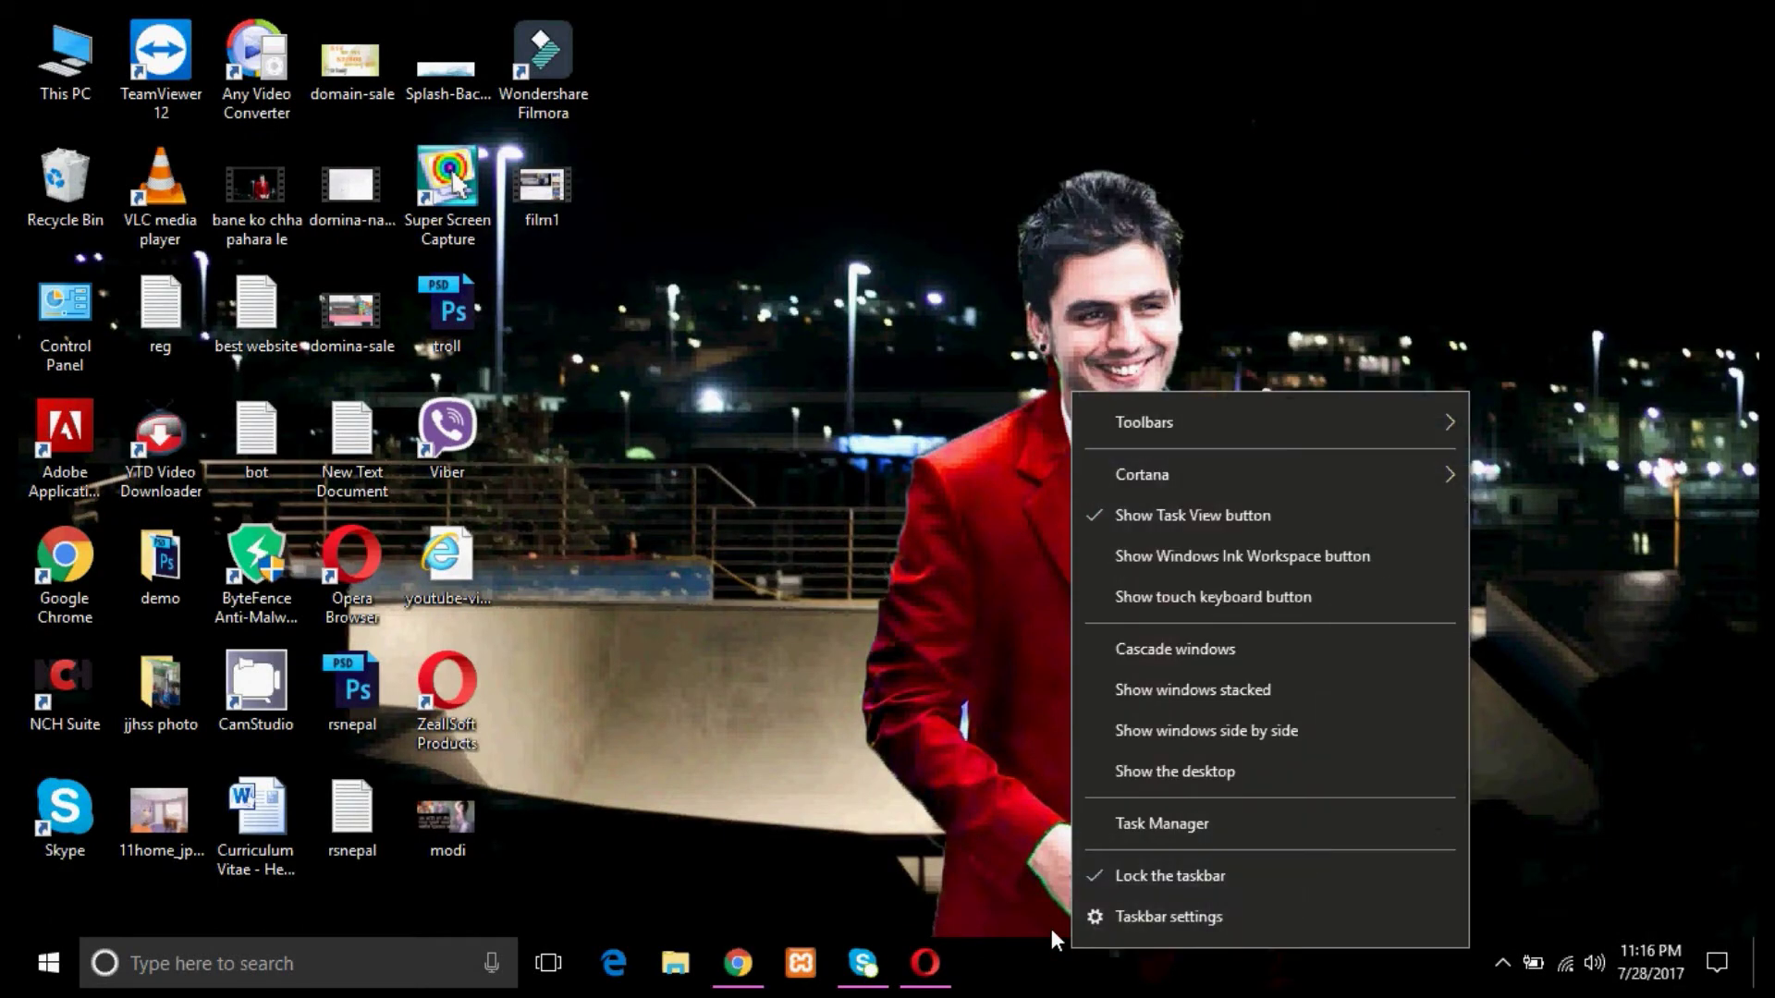
left_click(1133, 809)
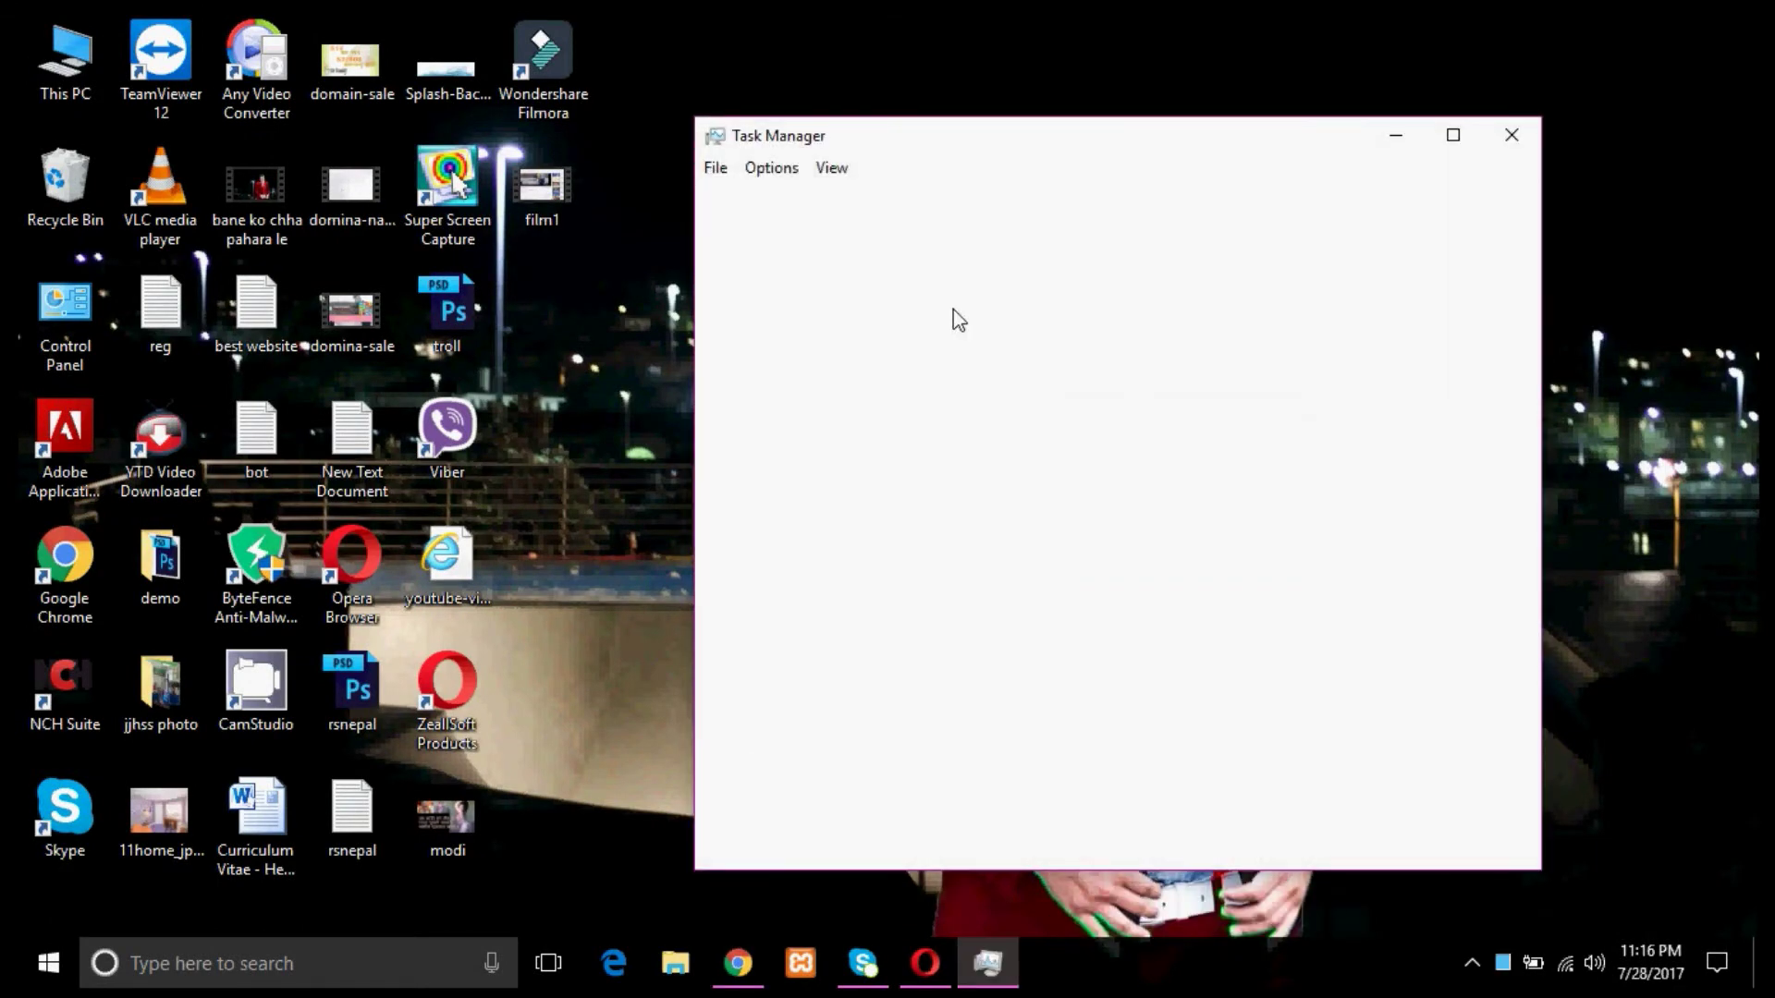
double_click(996, 123)
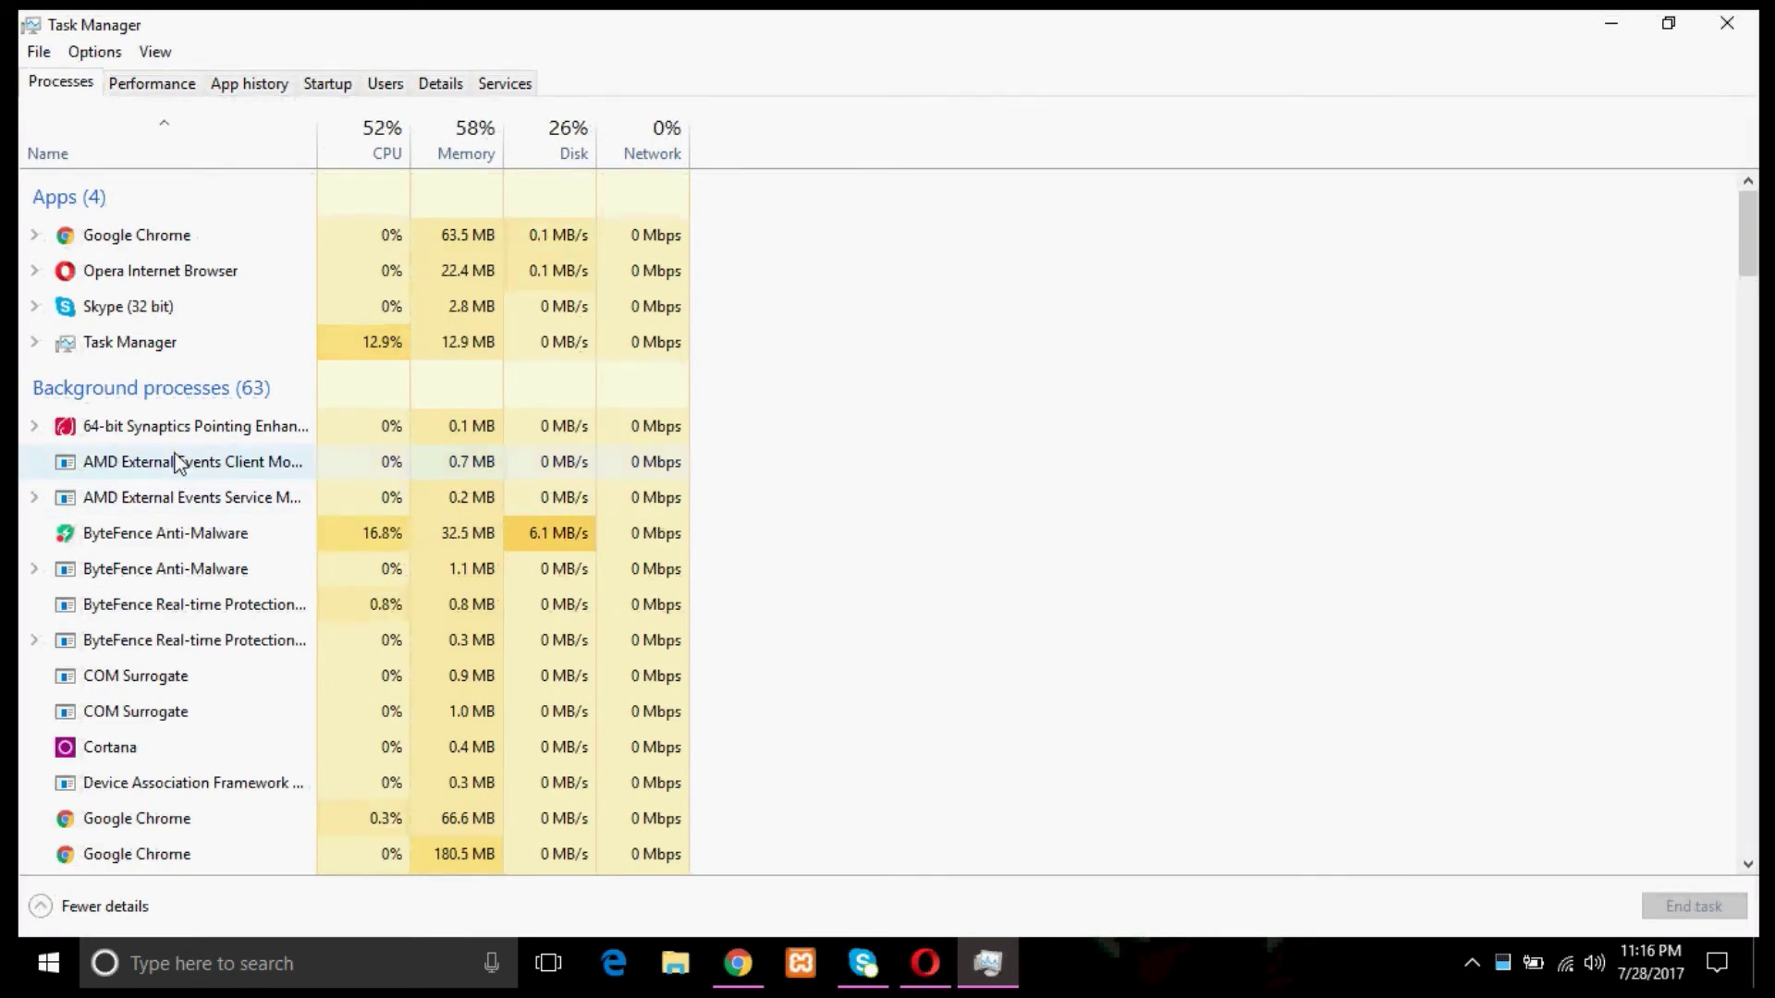
left_click(176, 463)
key("w")
scroll(176, 614, "down", 1)
scroll(175, 615, "down", 5)
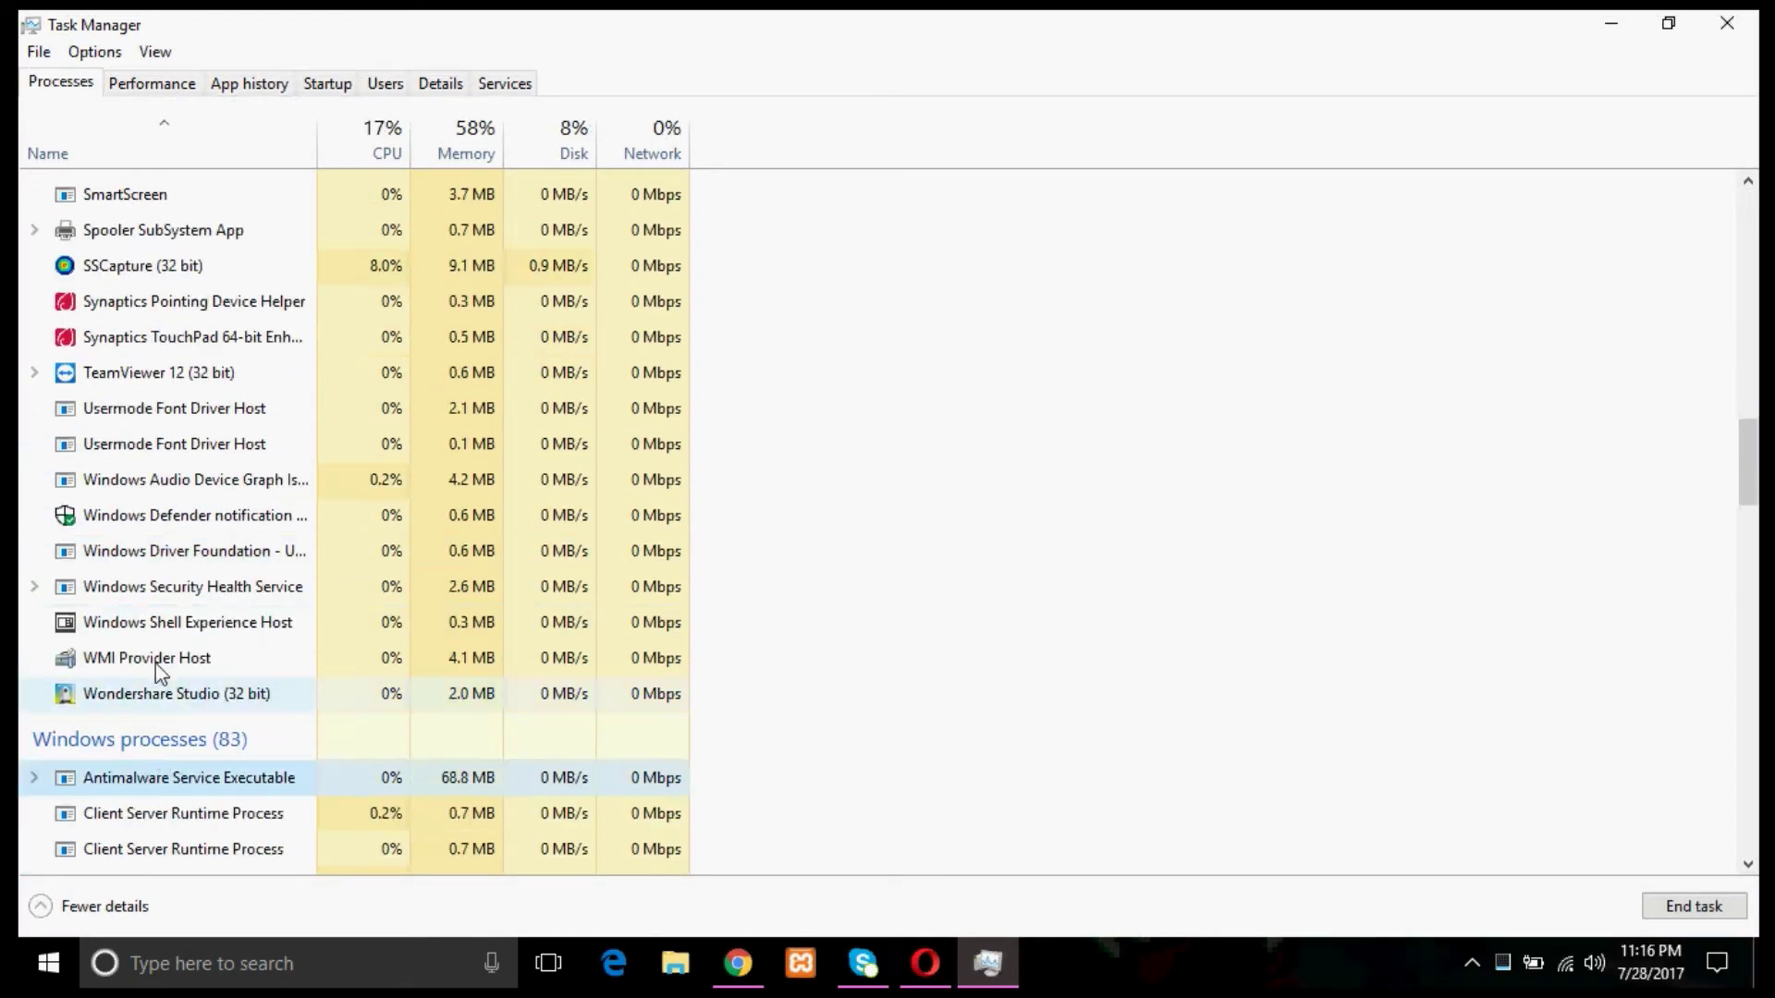
right_click(201, 684)
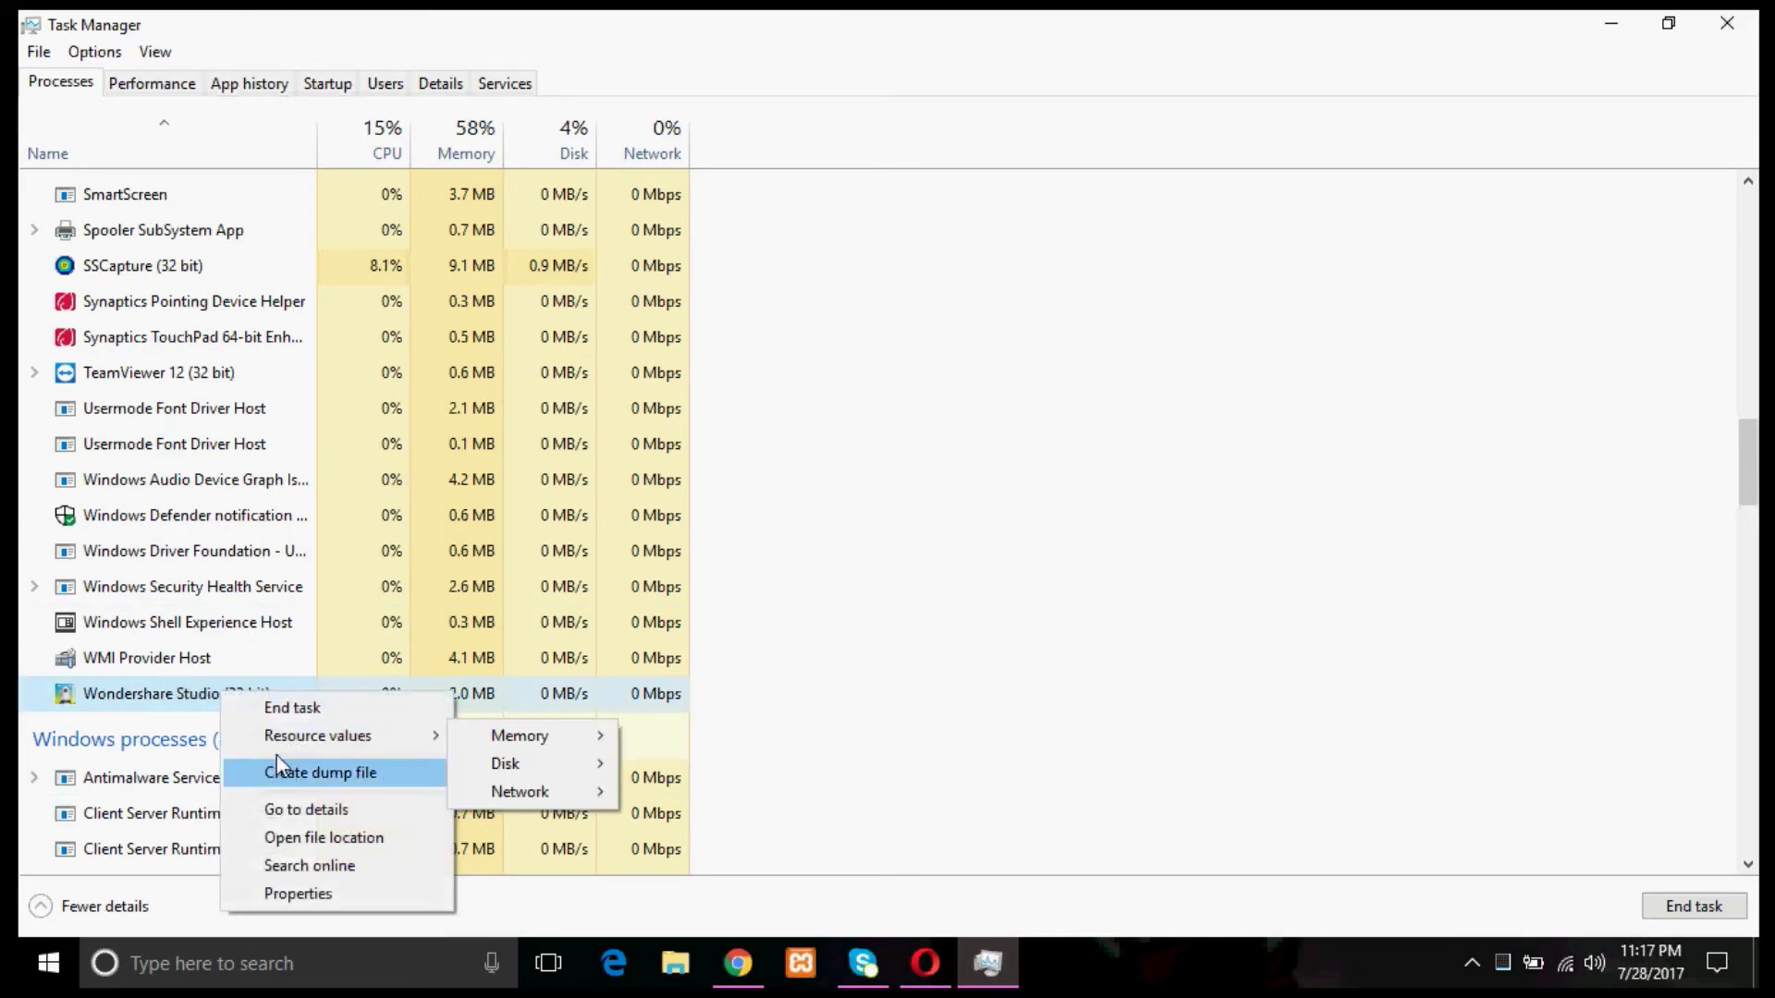
left_click(296, 837)
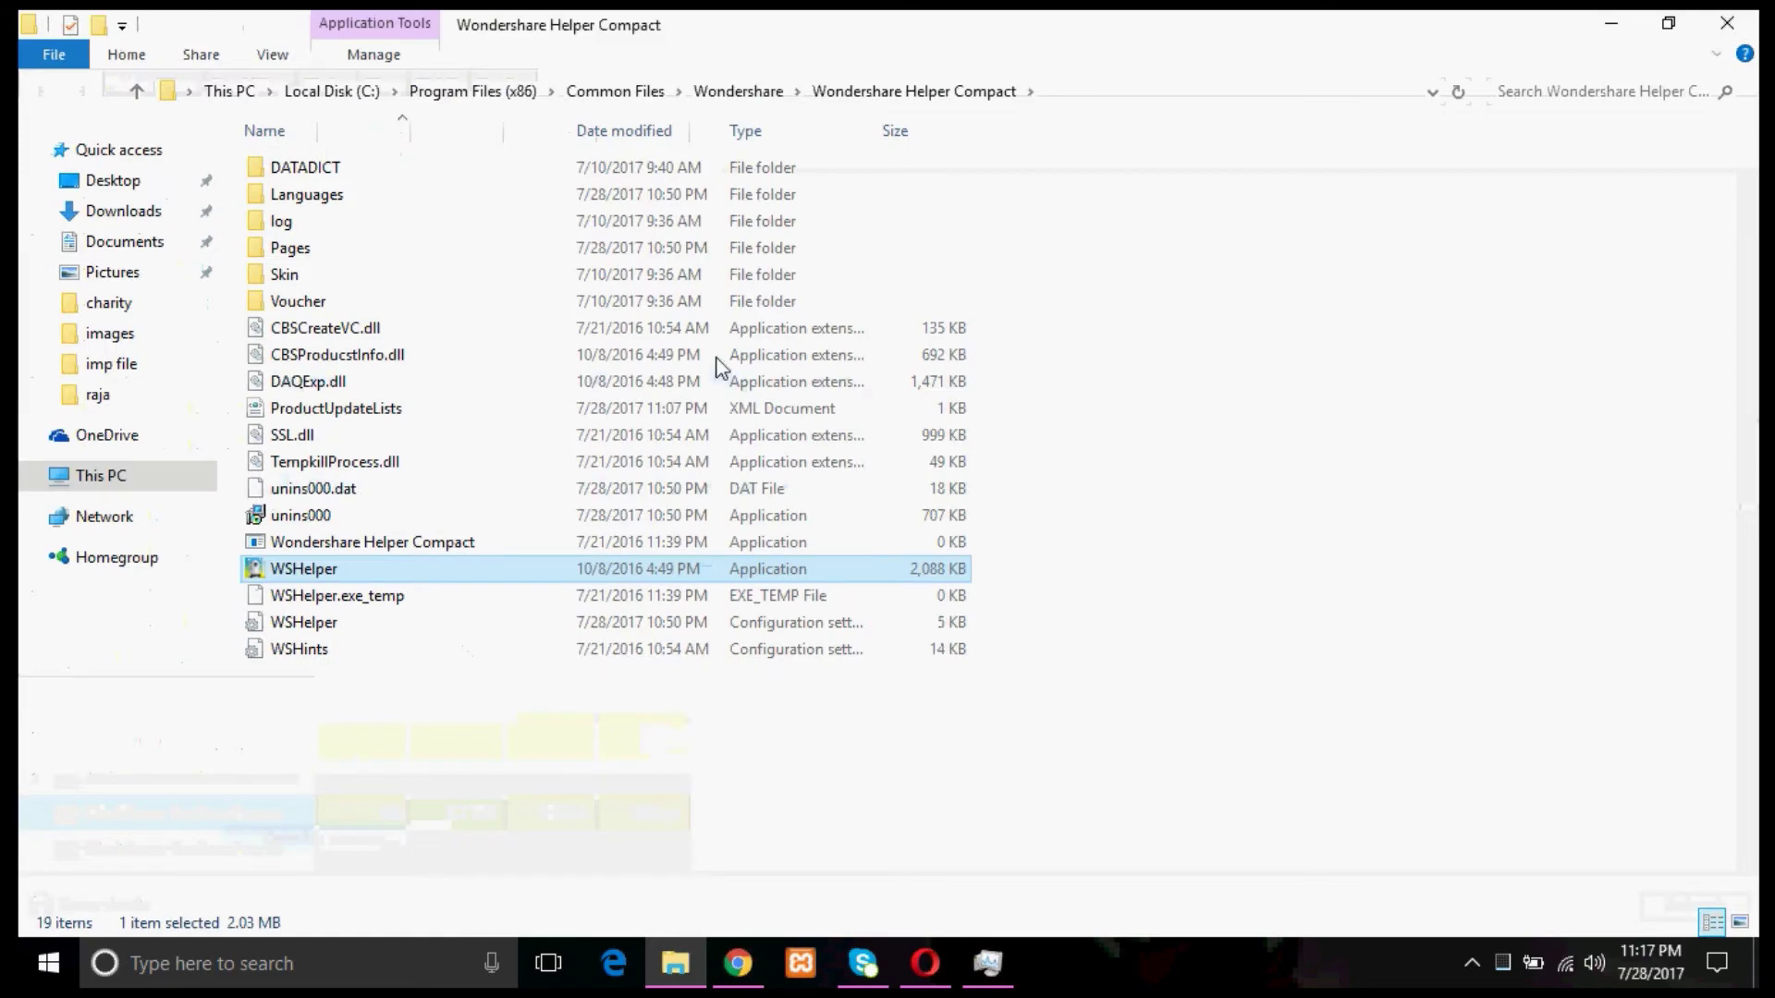
Move the Wondershare Helper Compact folder window aside, end the Wondershare Studio (32 bit) task and close Task Manager.
left_click(1669, 23)
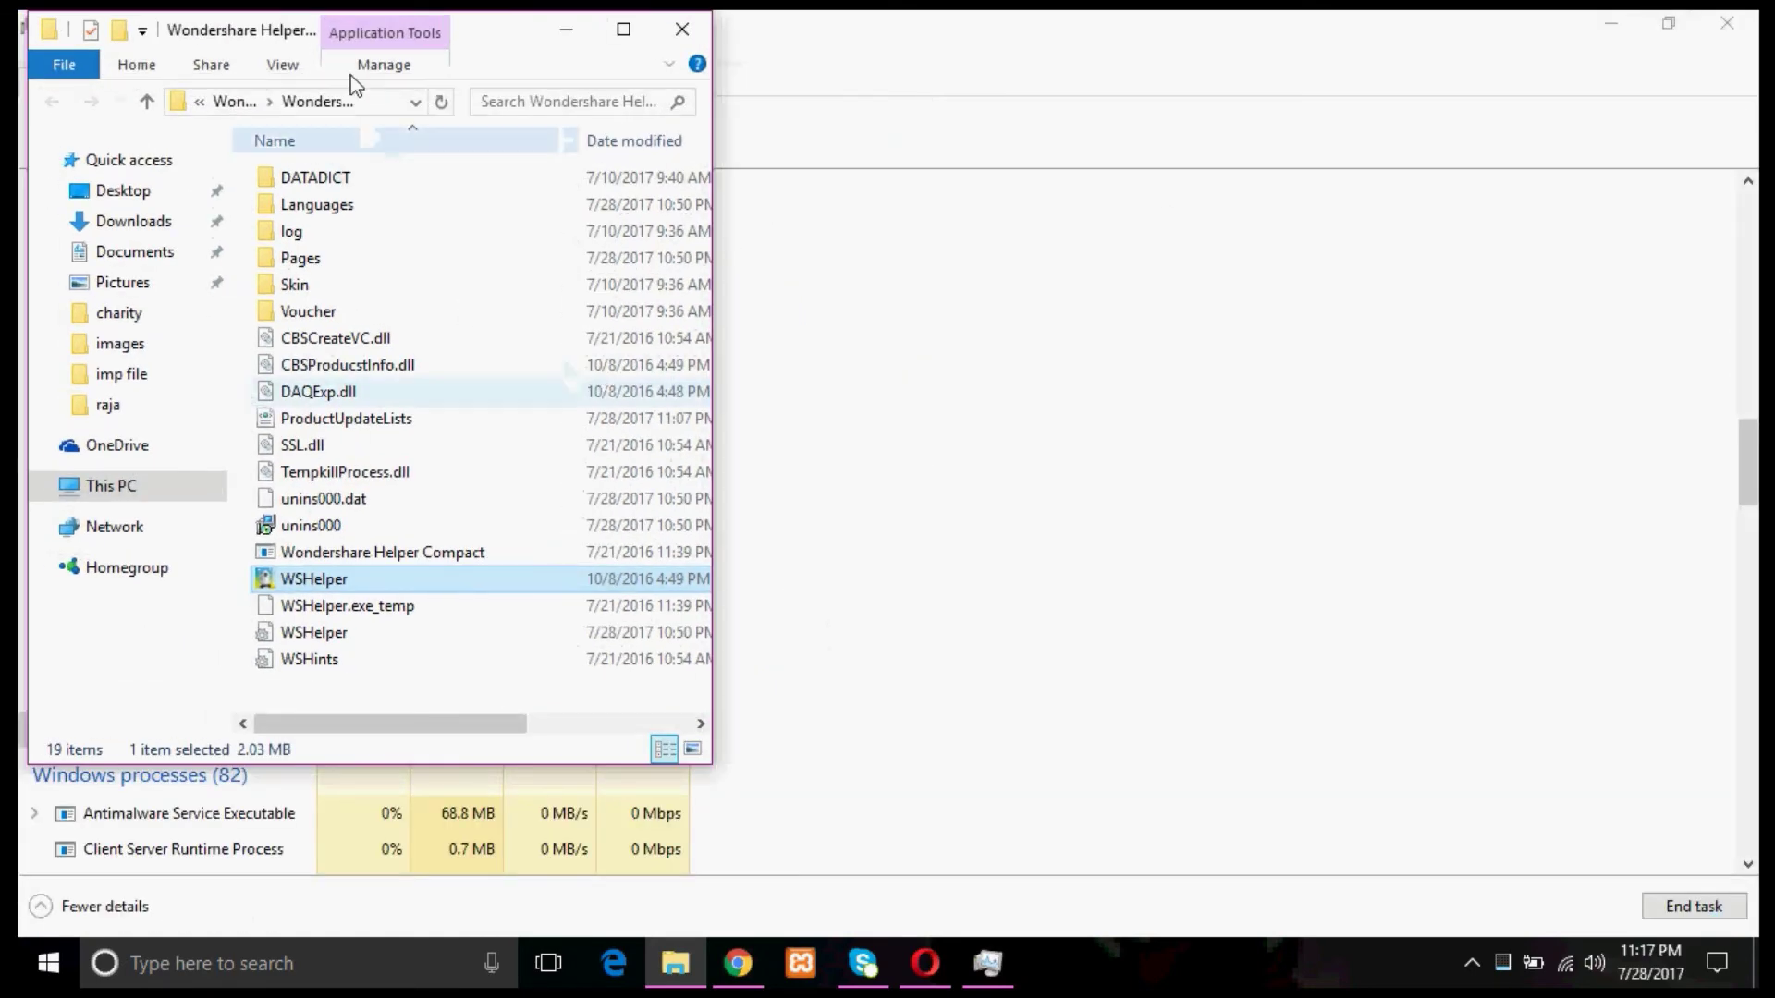
left_click_drag(490, 25, 1193, 107)
left_click(187, 712)
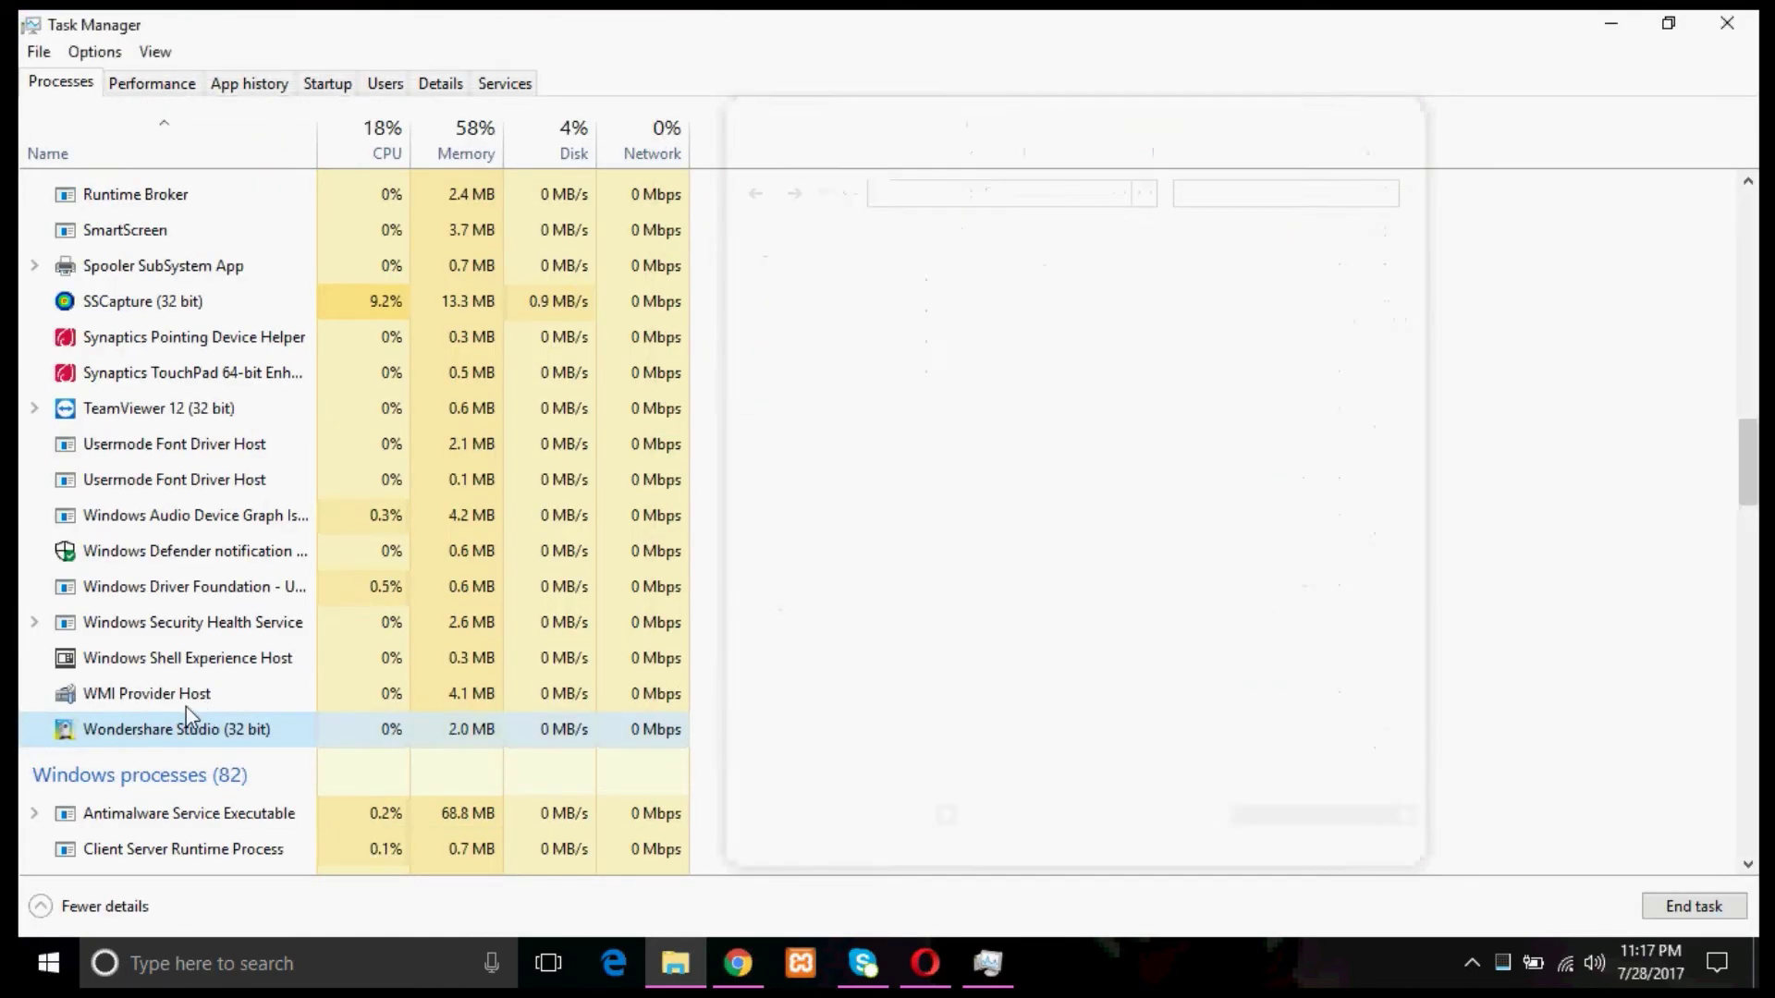
right_click(186, 706)
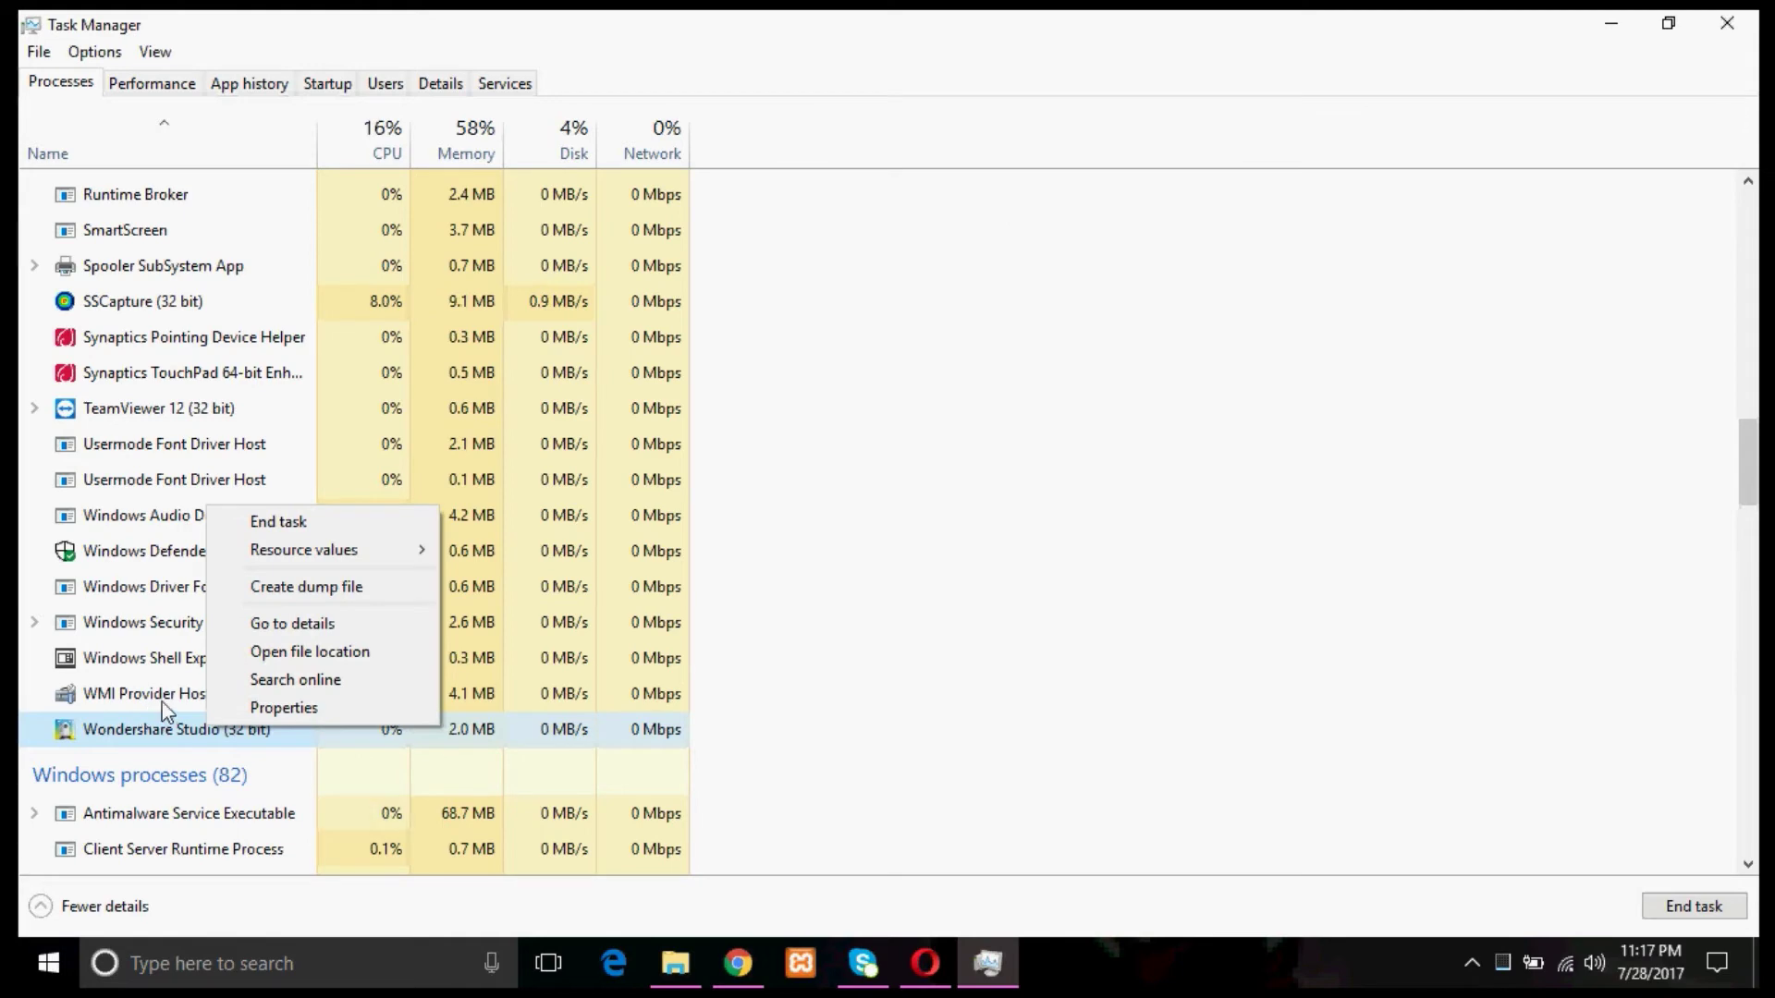
left_click(277, 506)
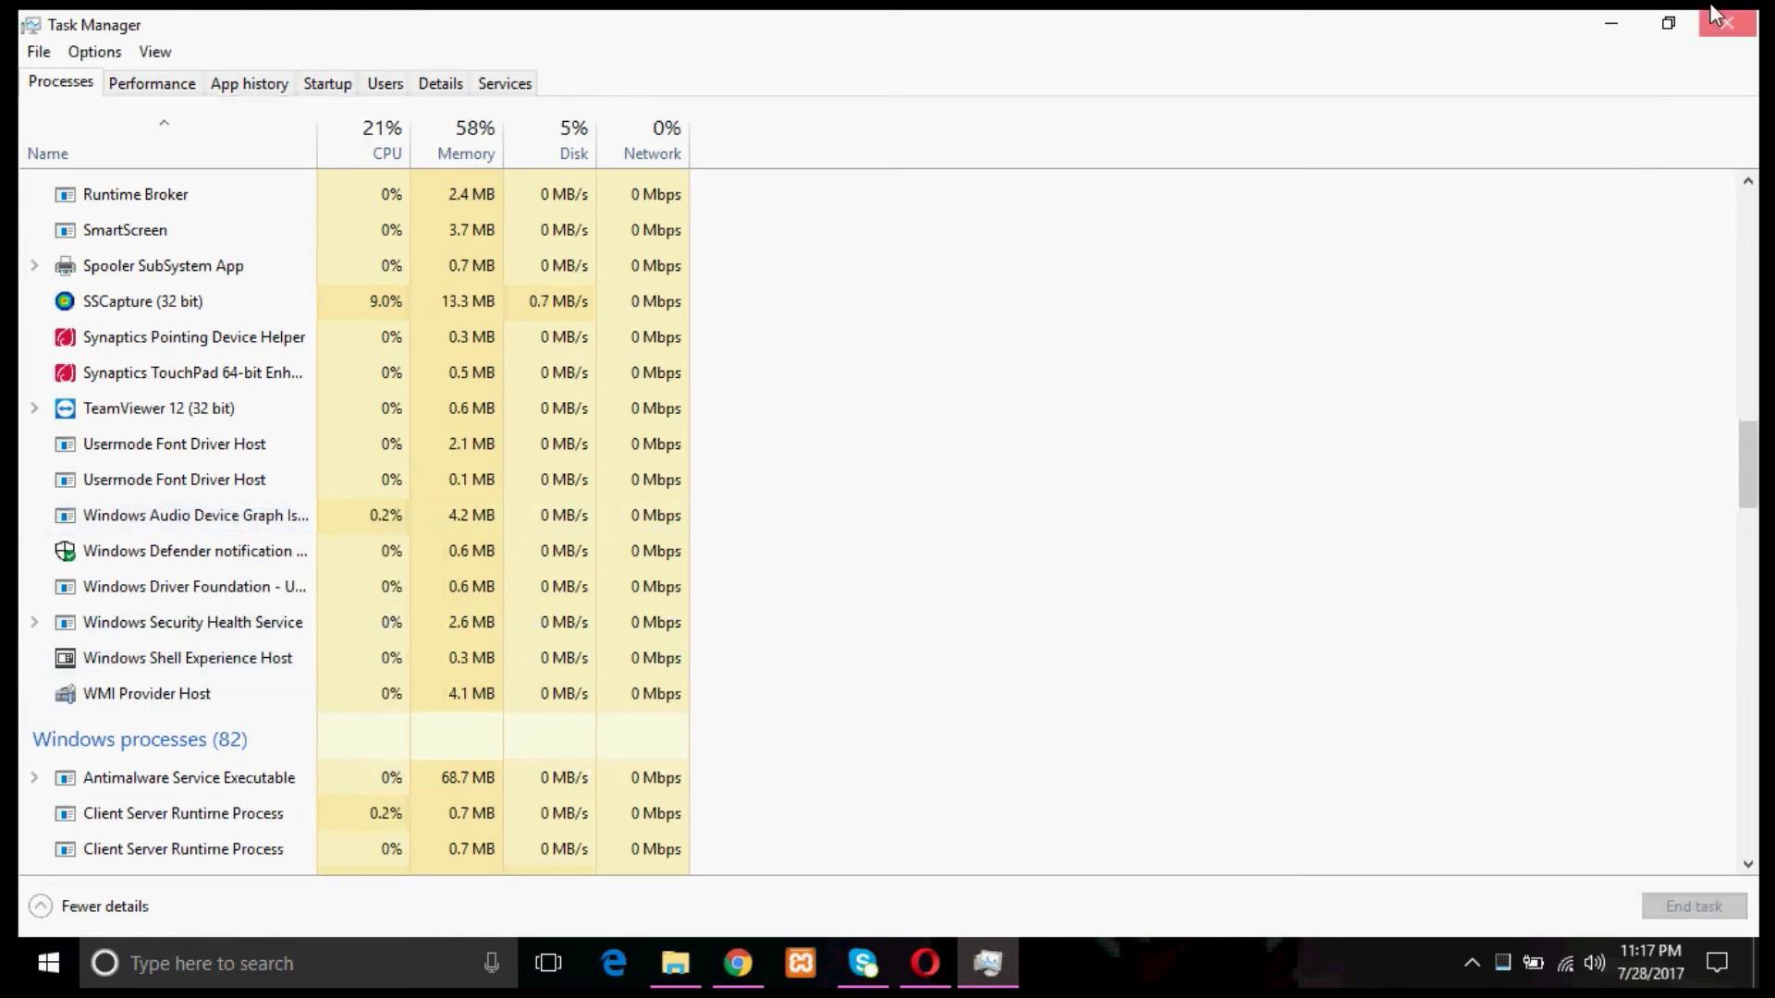
left_click(1715, 17)
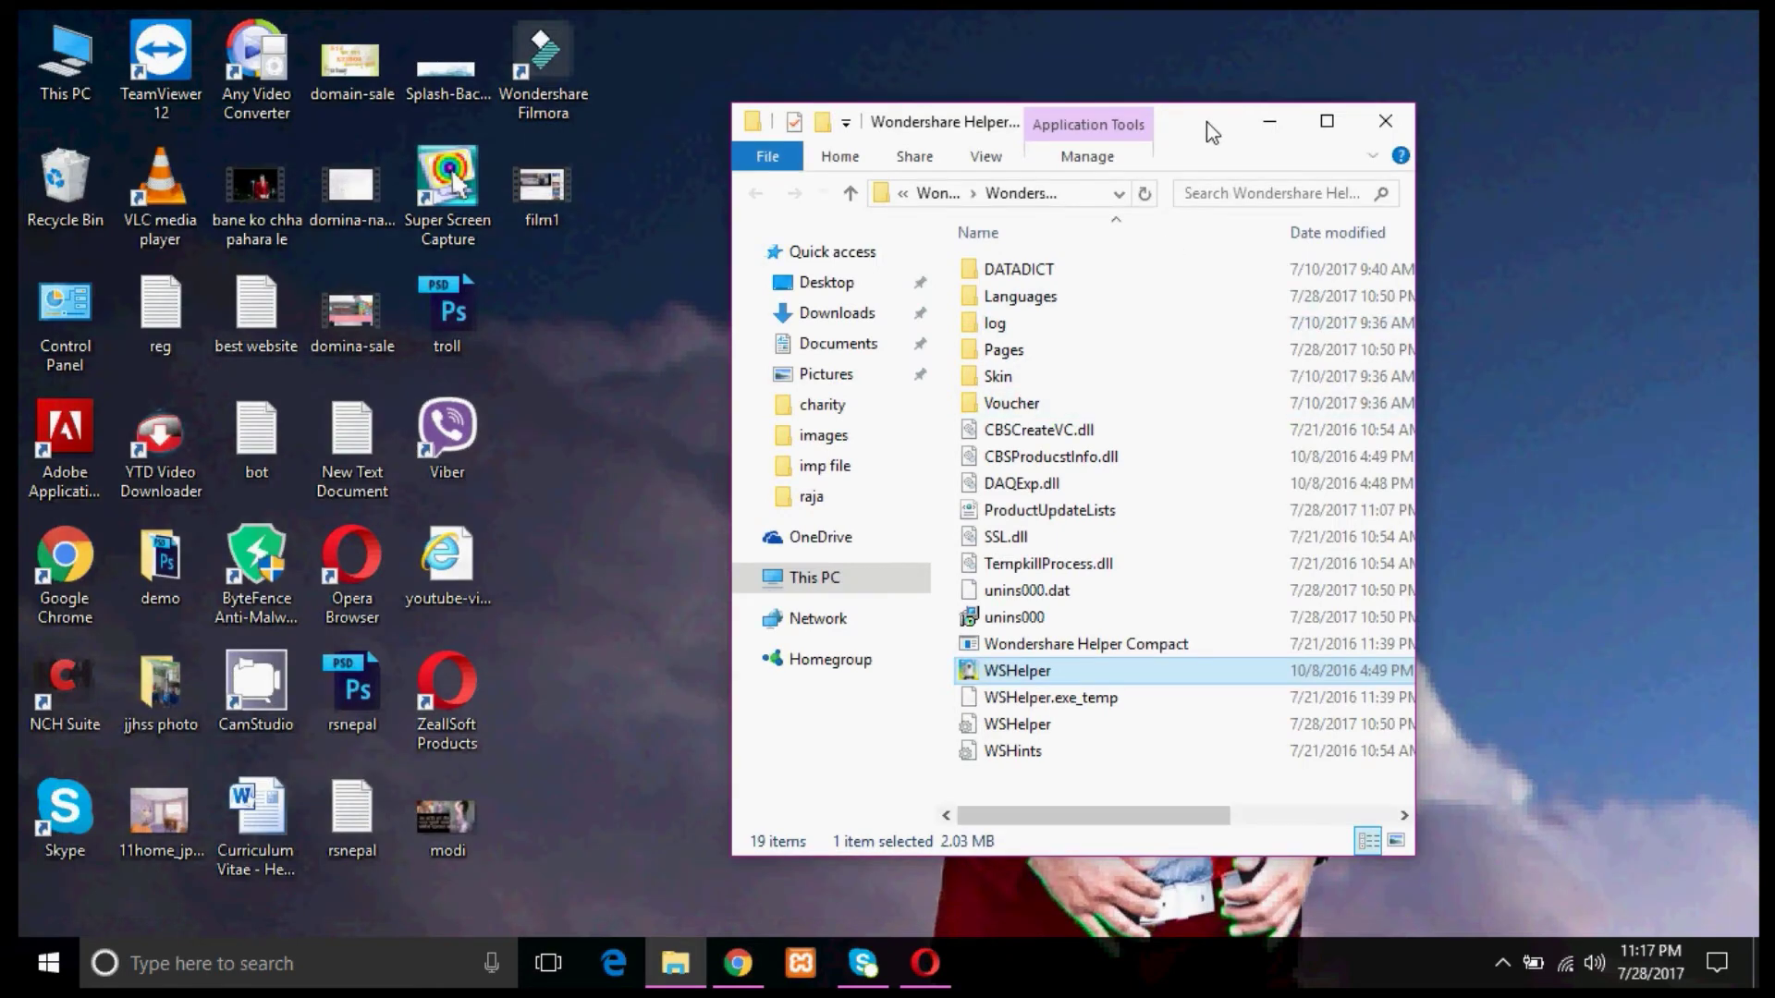
Delete the WSHelper application from the Wondershare Helper Compact folder and close the folder window.
left_click(1326, 121)
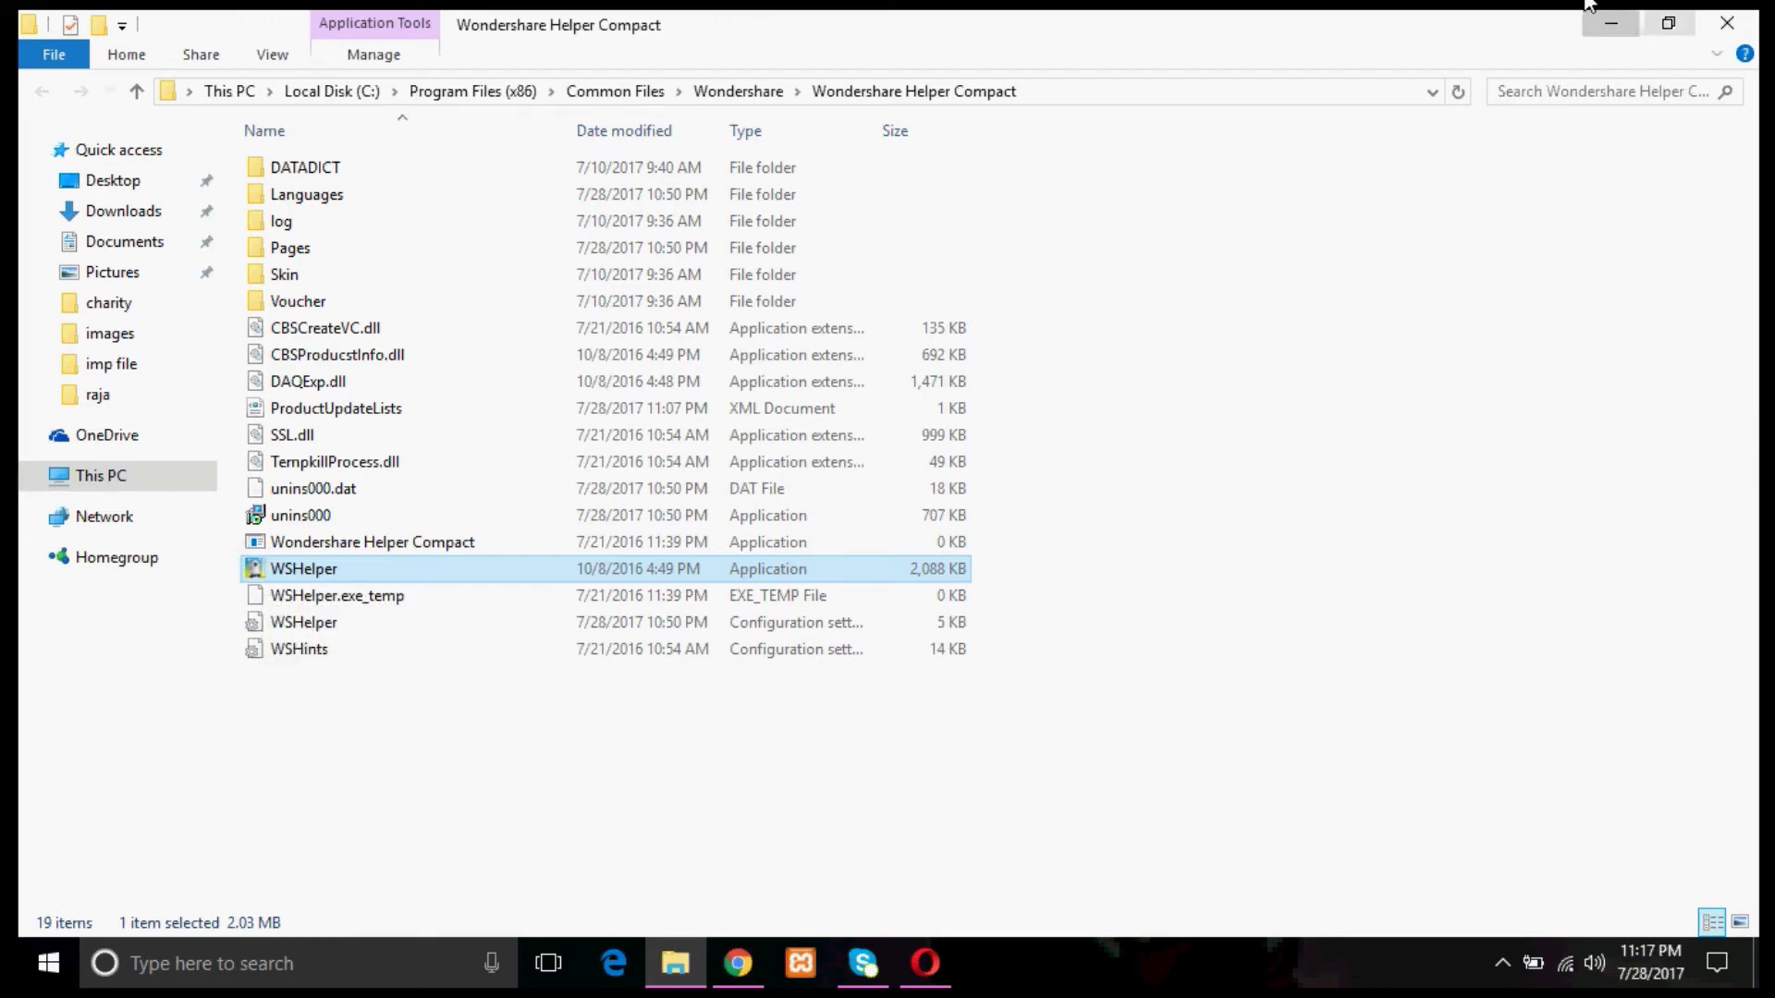
left_click(1611, 23)
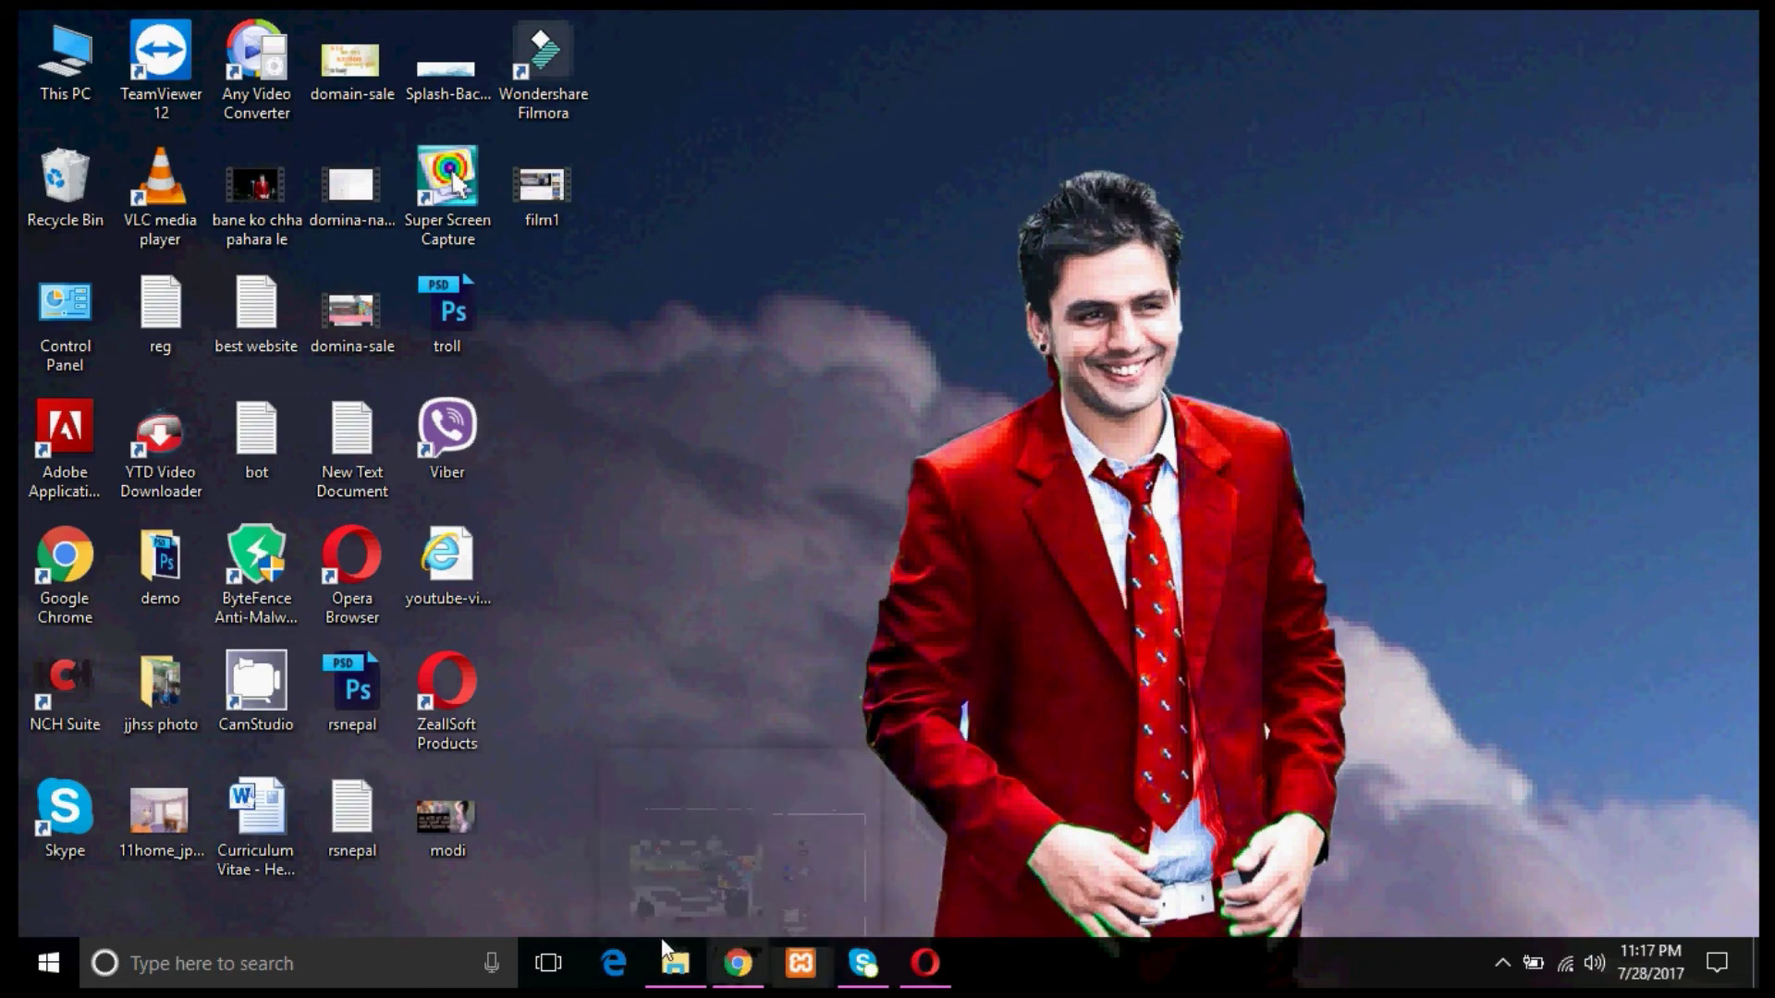
left_click(674, 963)
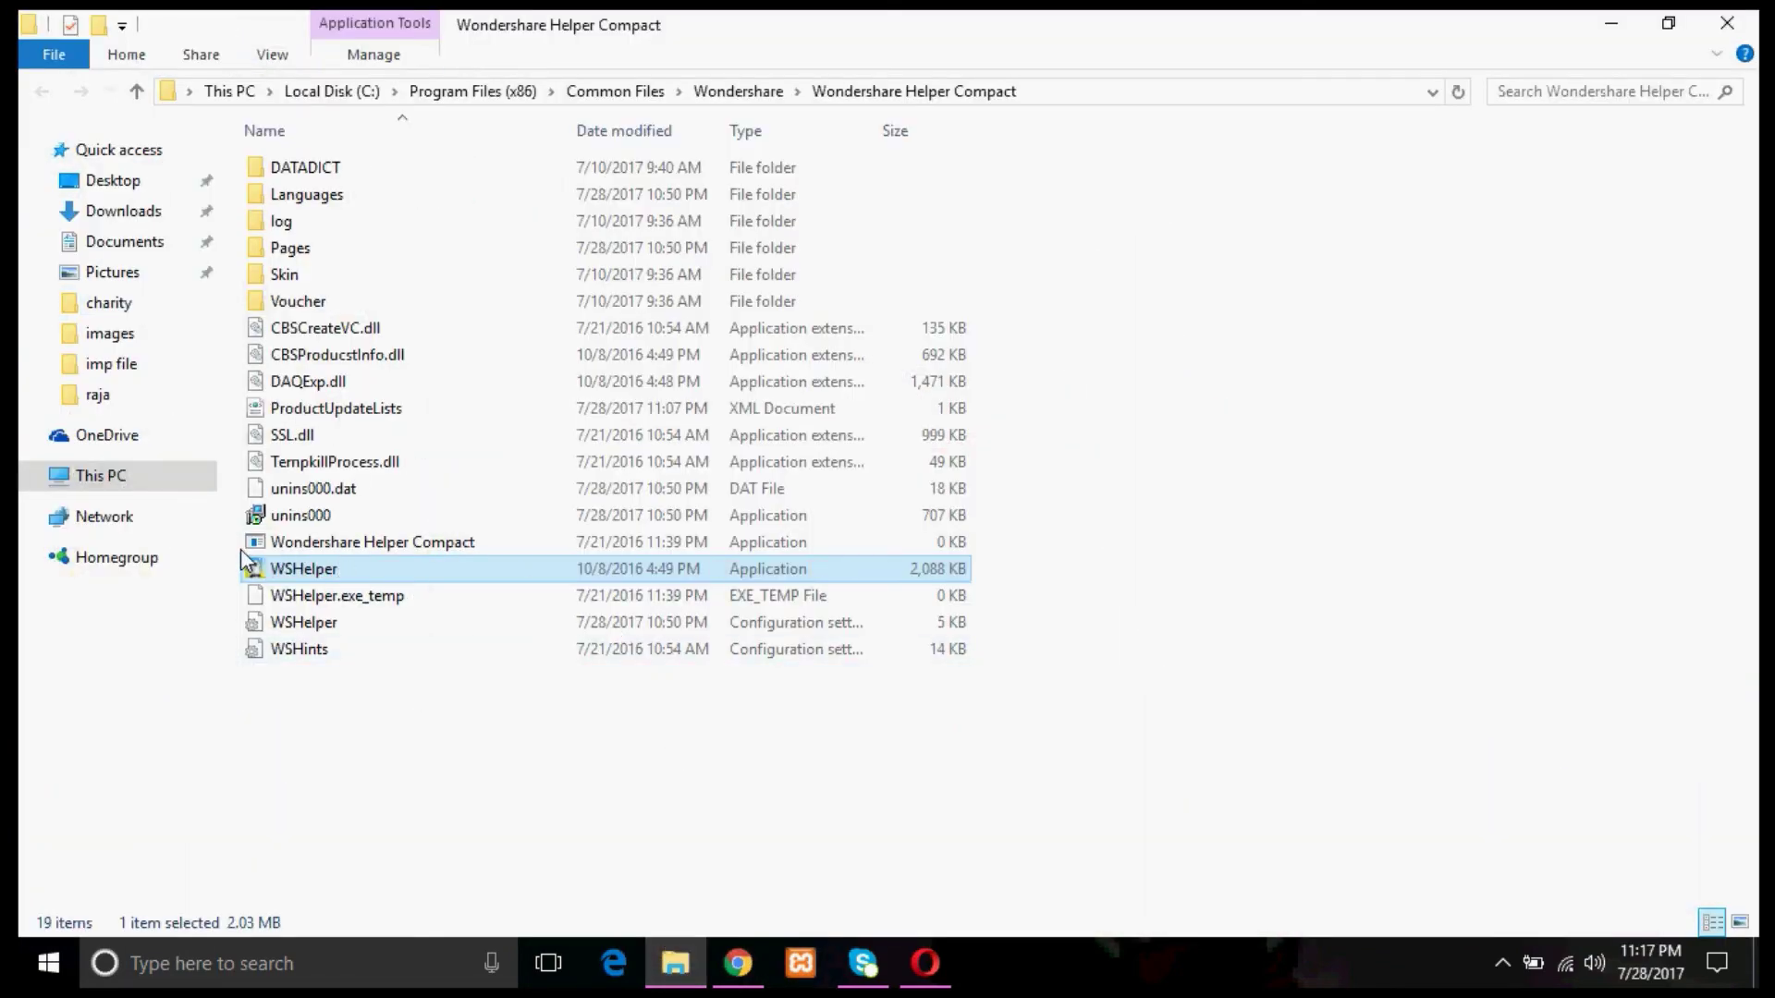
key("Delete")
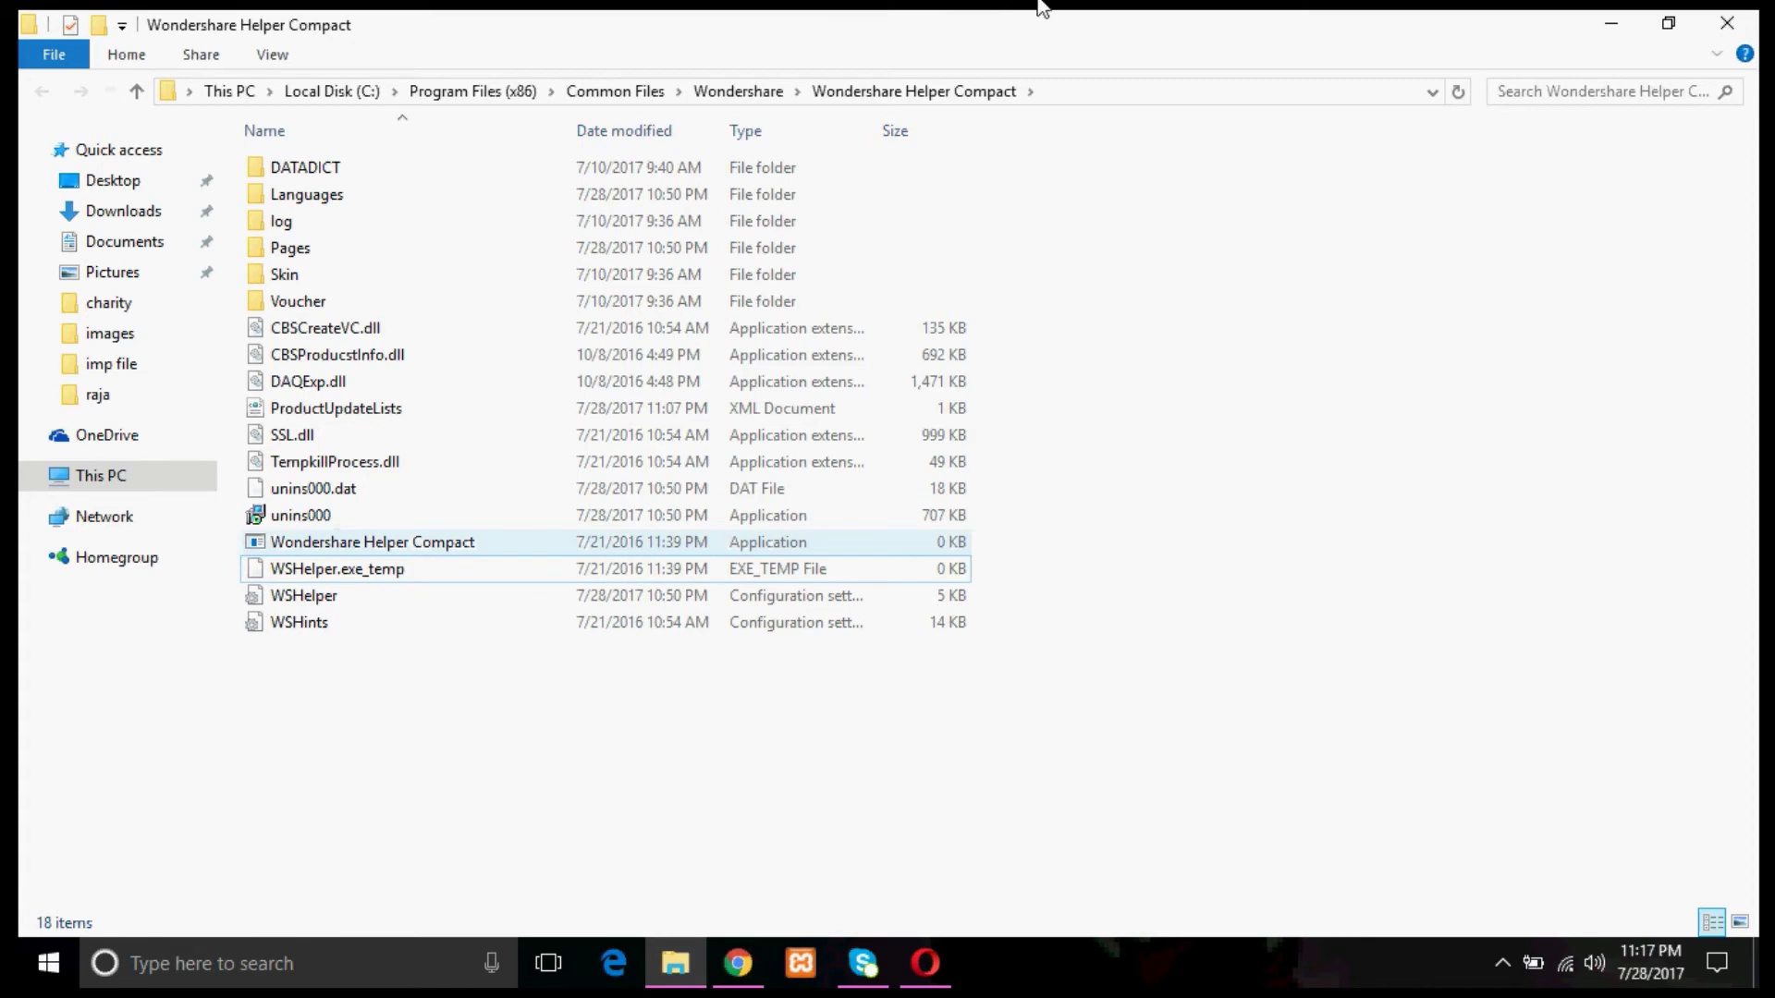
left_click(1710, 17)
Refresh the desktop, launch Wondershare Filmora in Full Feature Mode and dismiss the Message Center.
right_click(840, 379)
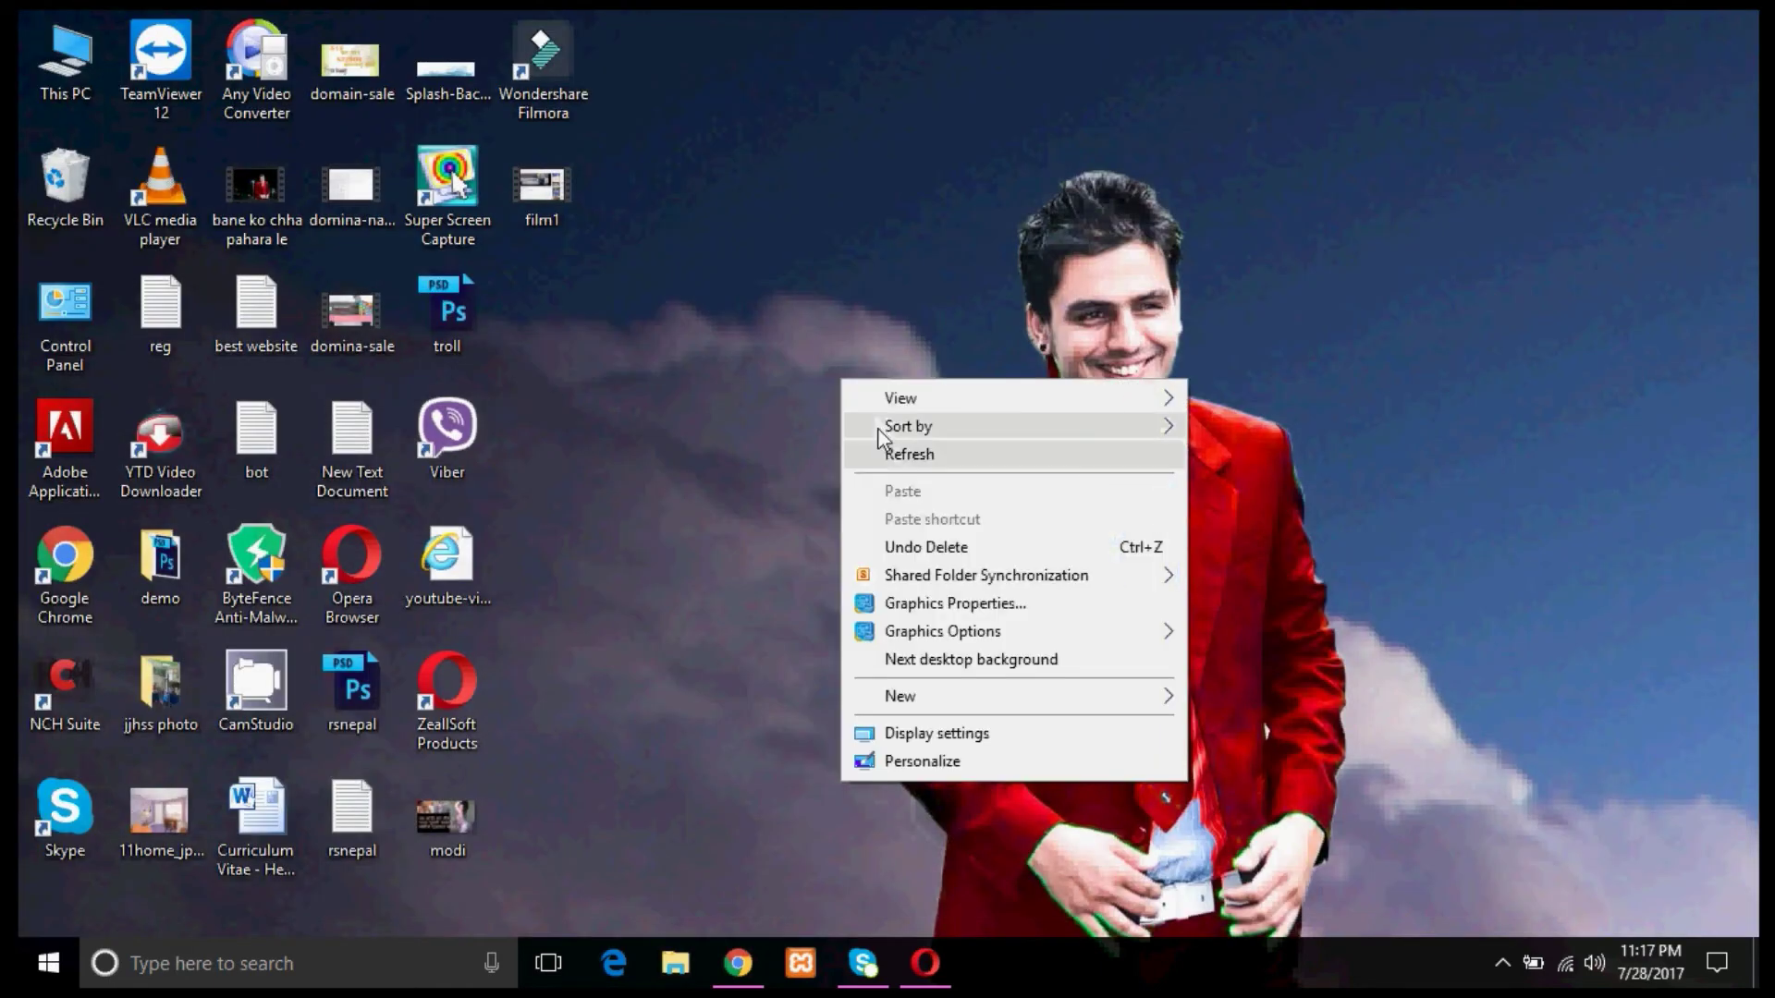
left_click(878, 449)
right_click(564, 60)
left_click(632, 81)
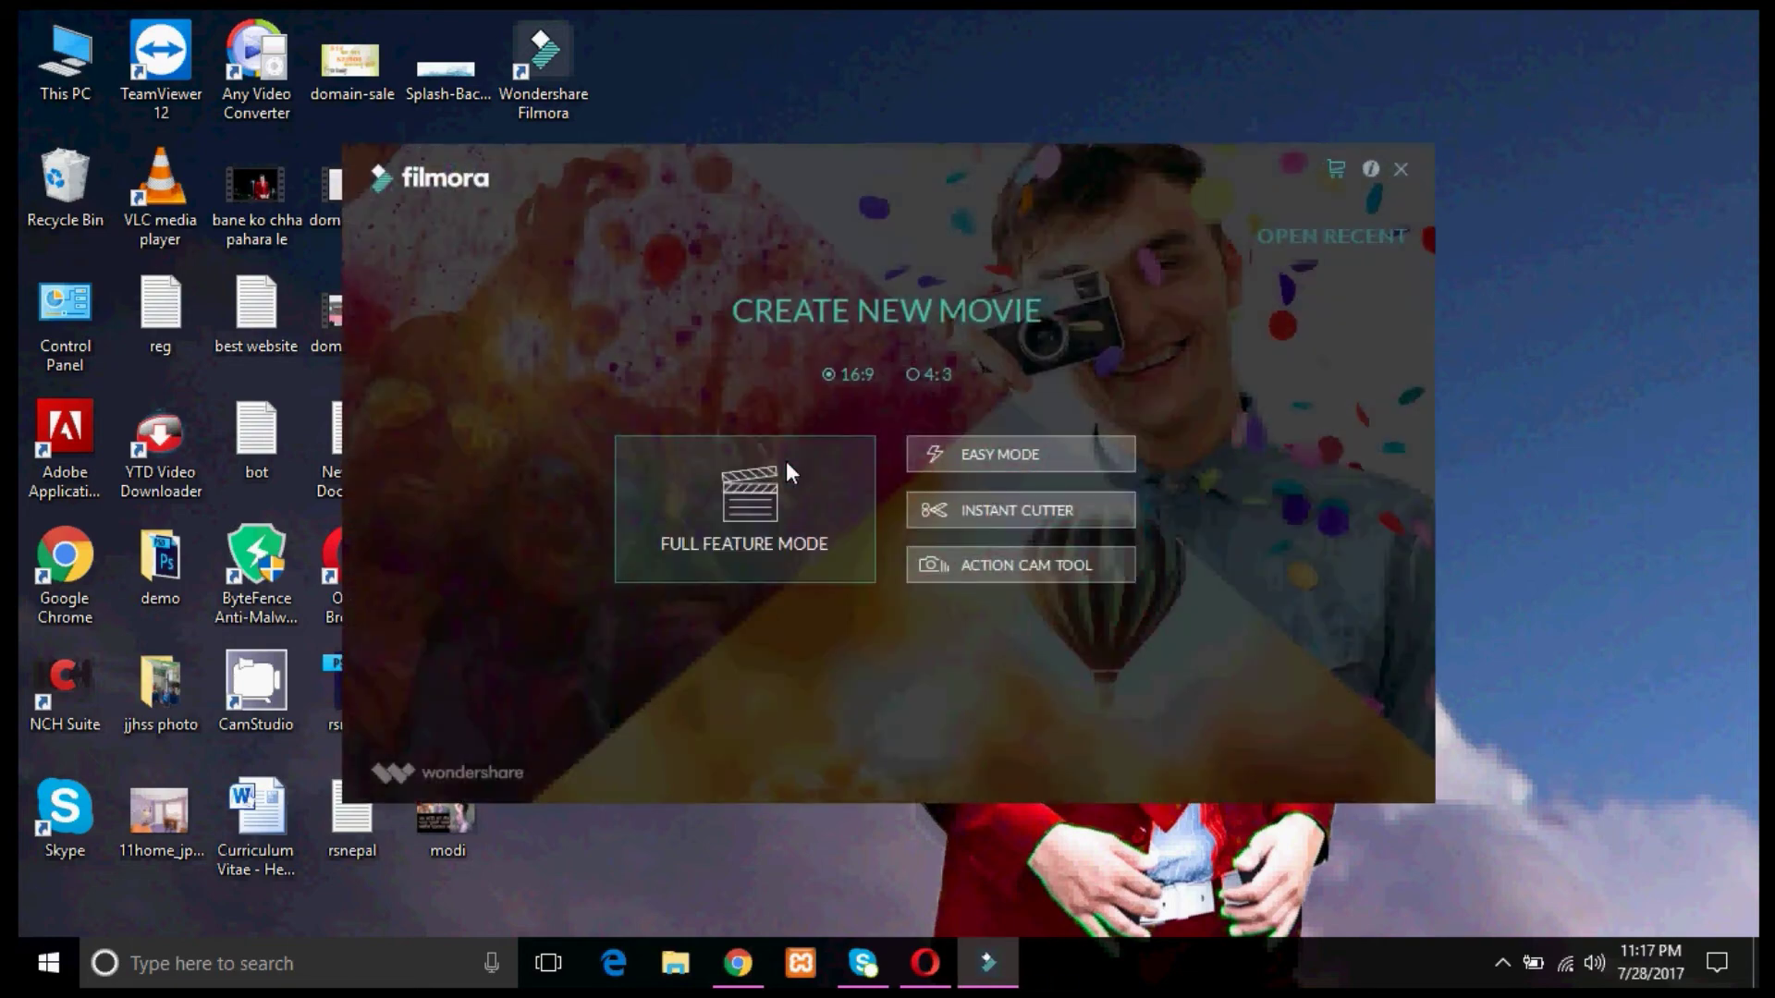
left_click(788, 466)
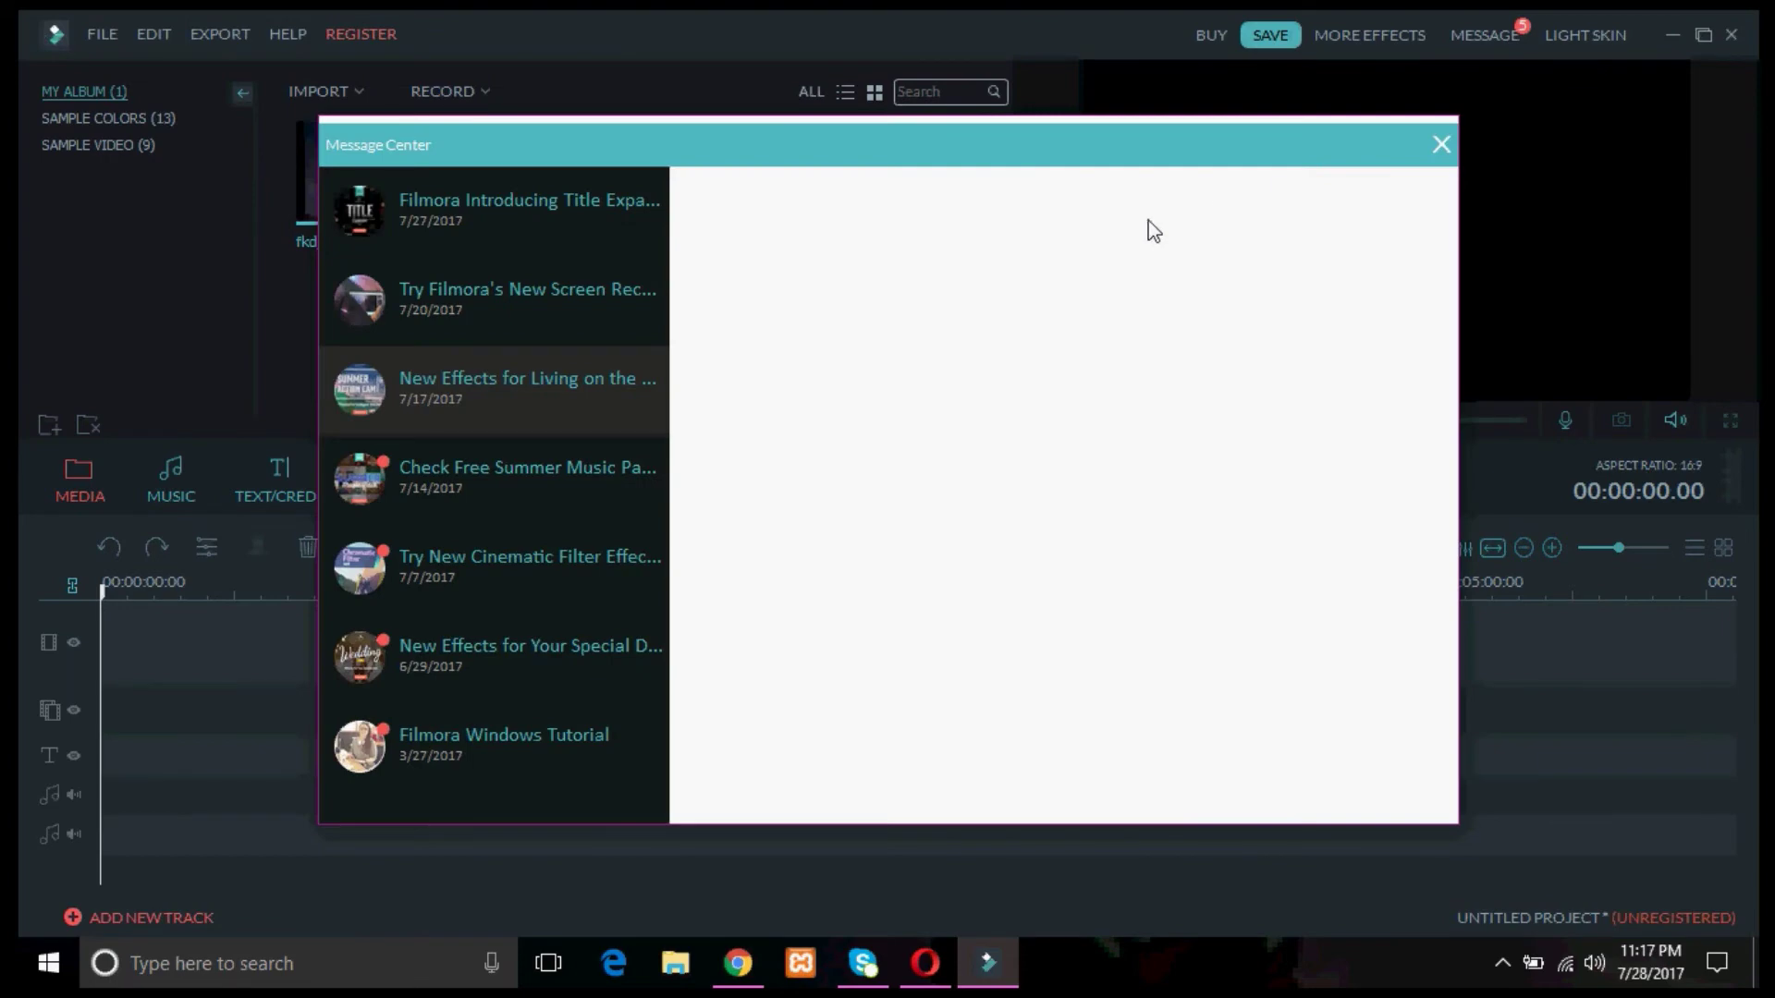
left_click(1439, 143)
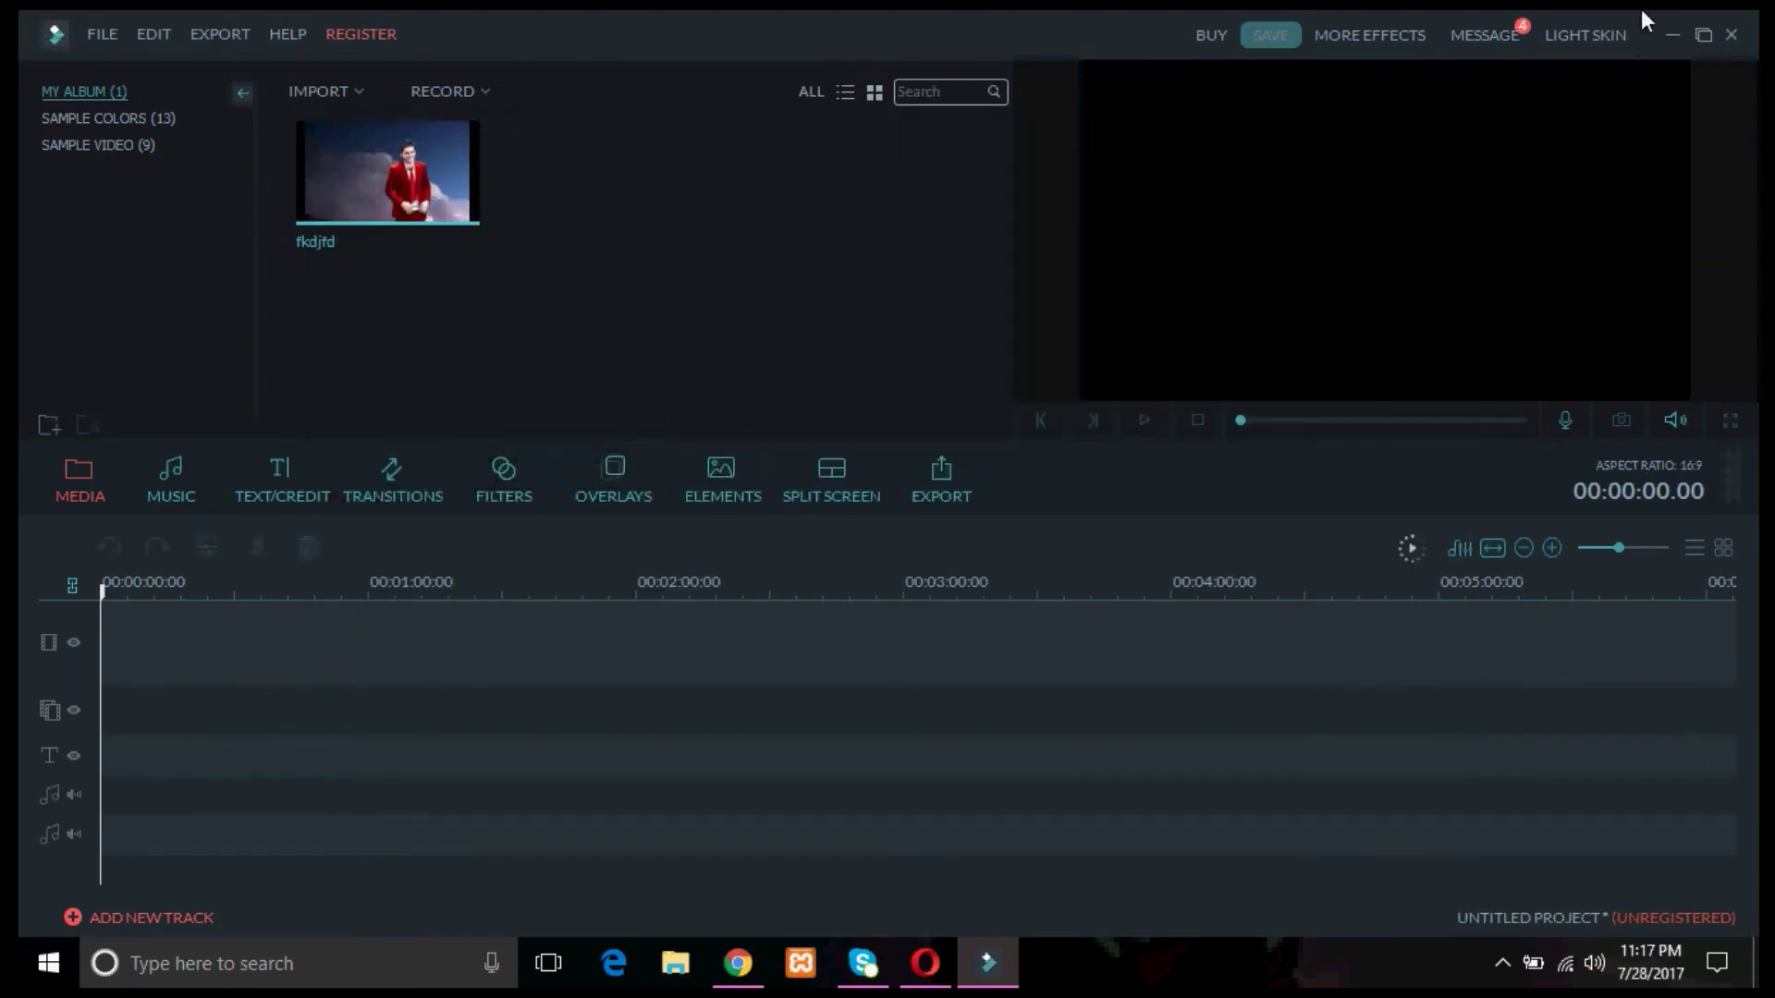
Open the reg text file from the desktop, then return to Filmora and bring up its registration dialog.
left_click(1672, 34)
double_click(160, 310)
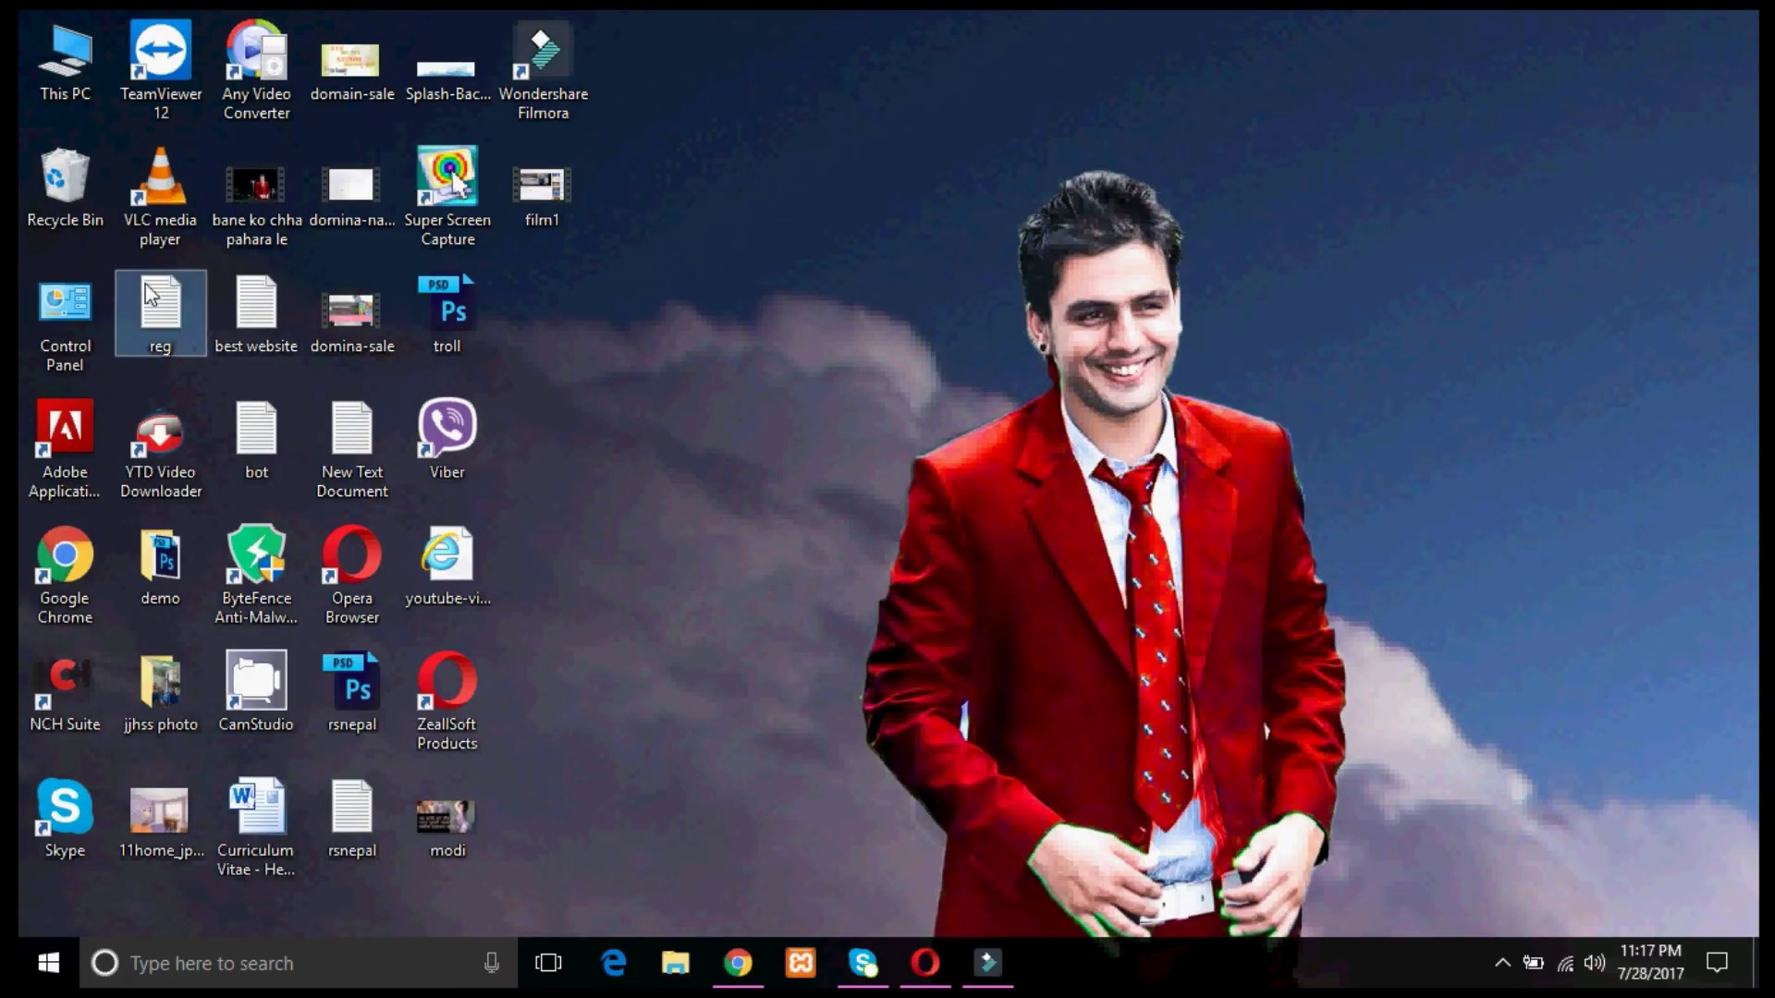
left_click(981, 958)
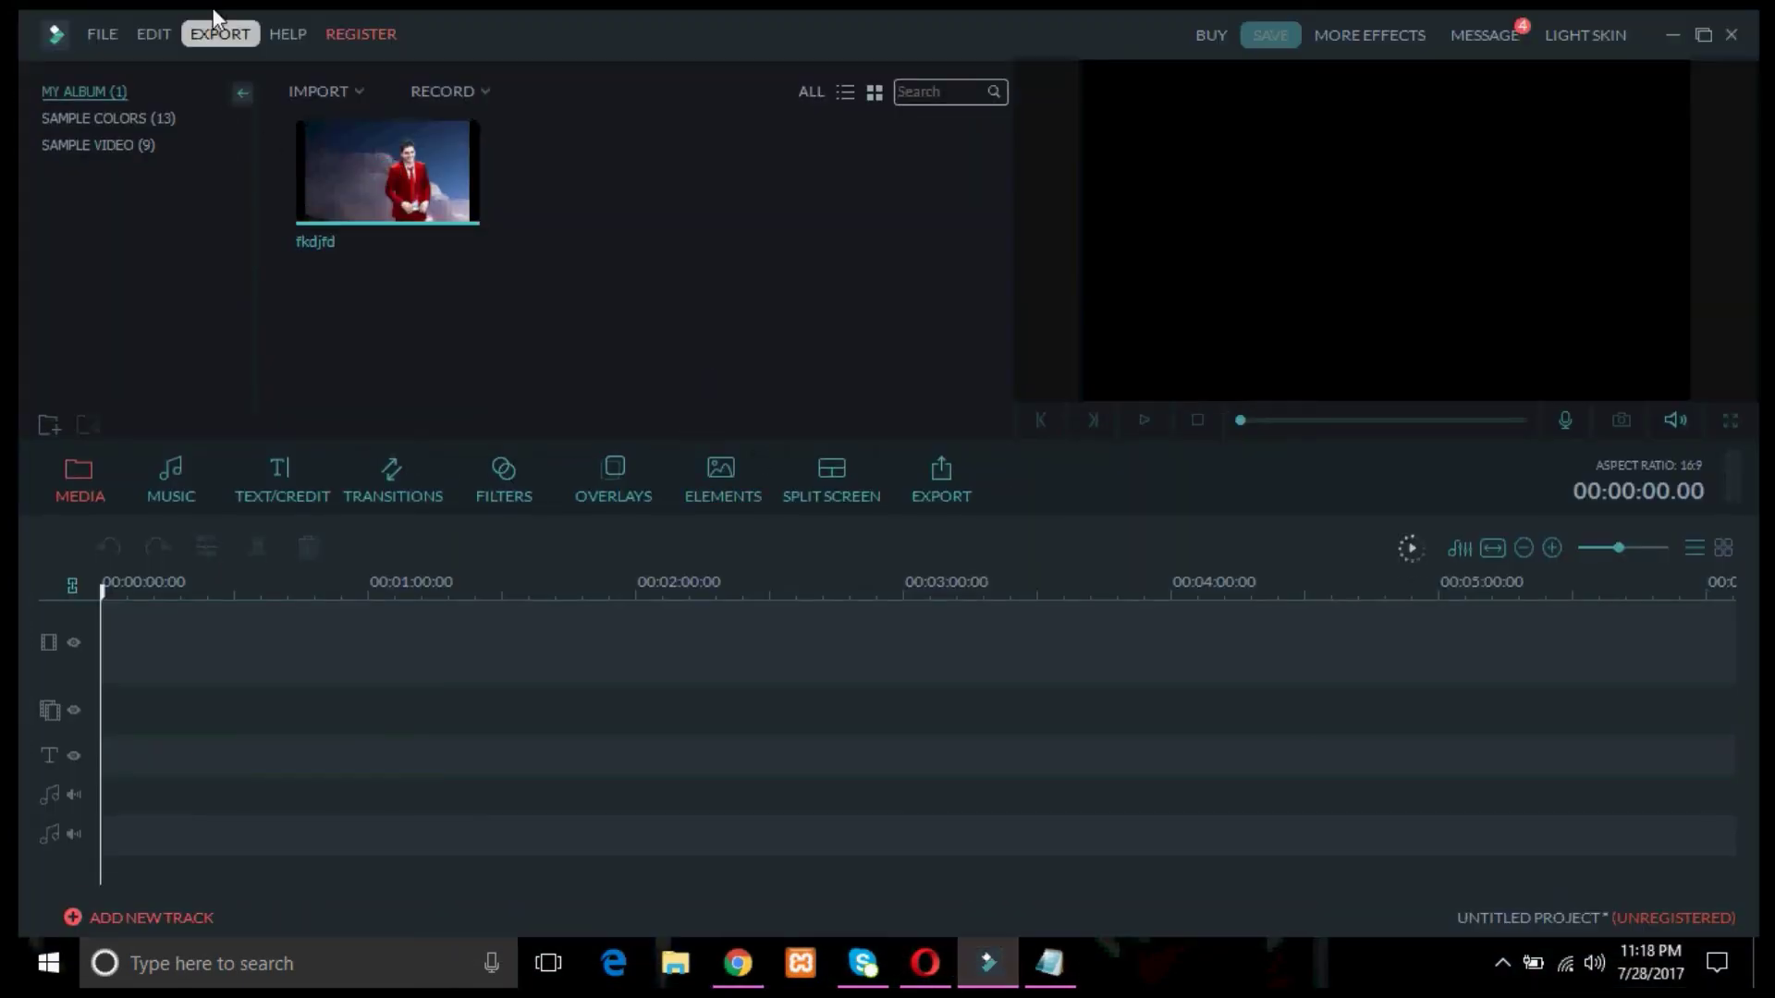
left_click(326, 22)
left_click(362, 57)
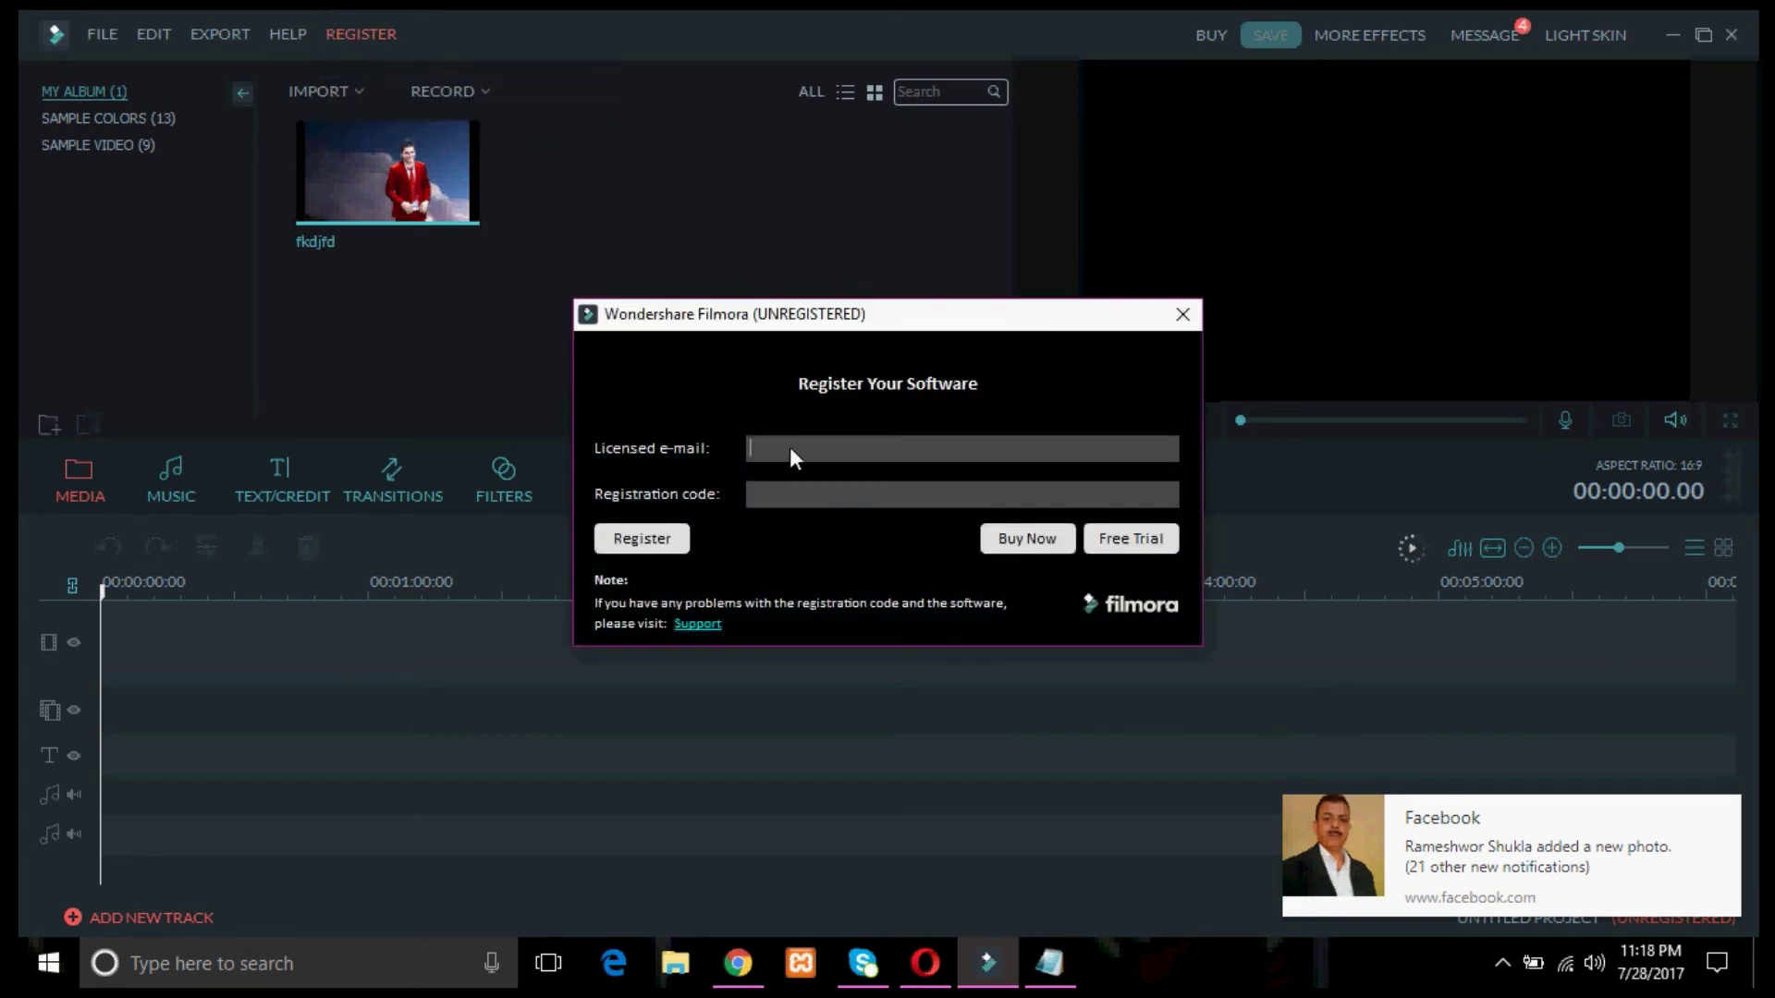
Copy the first e-mail from the reg text file and paste it as the licensed e-mail in Filmora's registration dialog.
left_click(1042, 960)
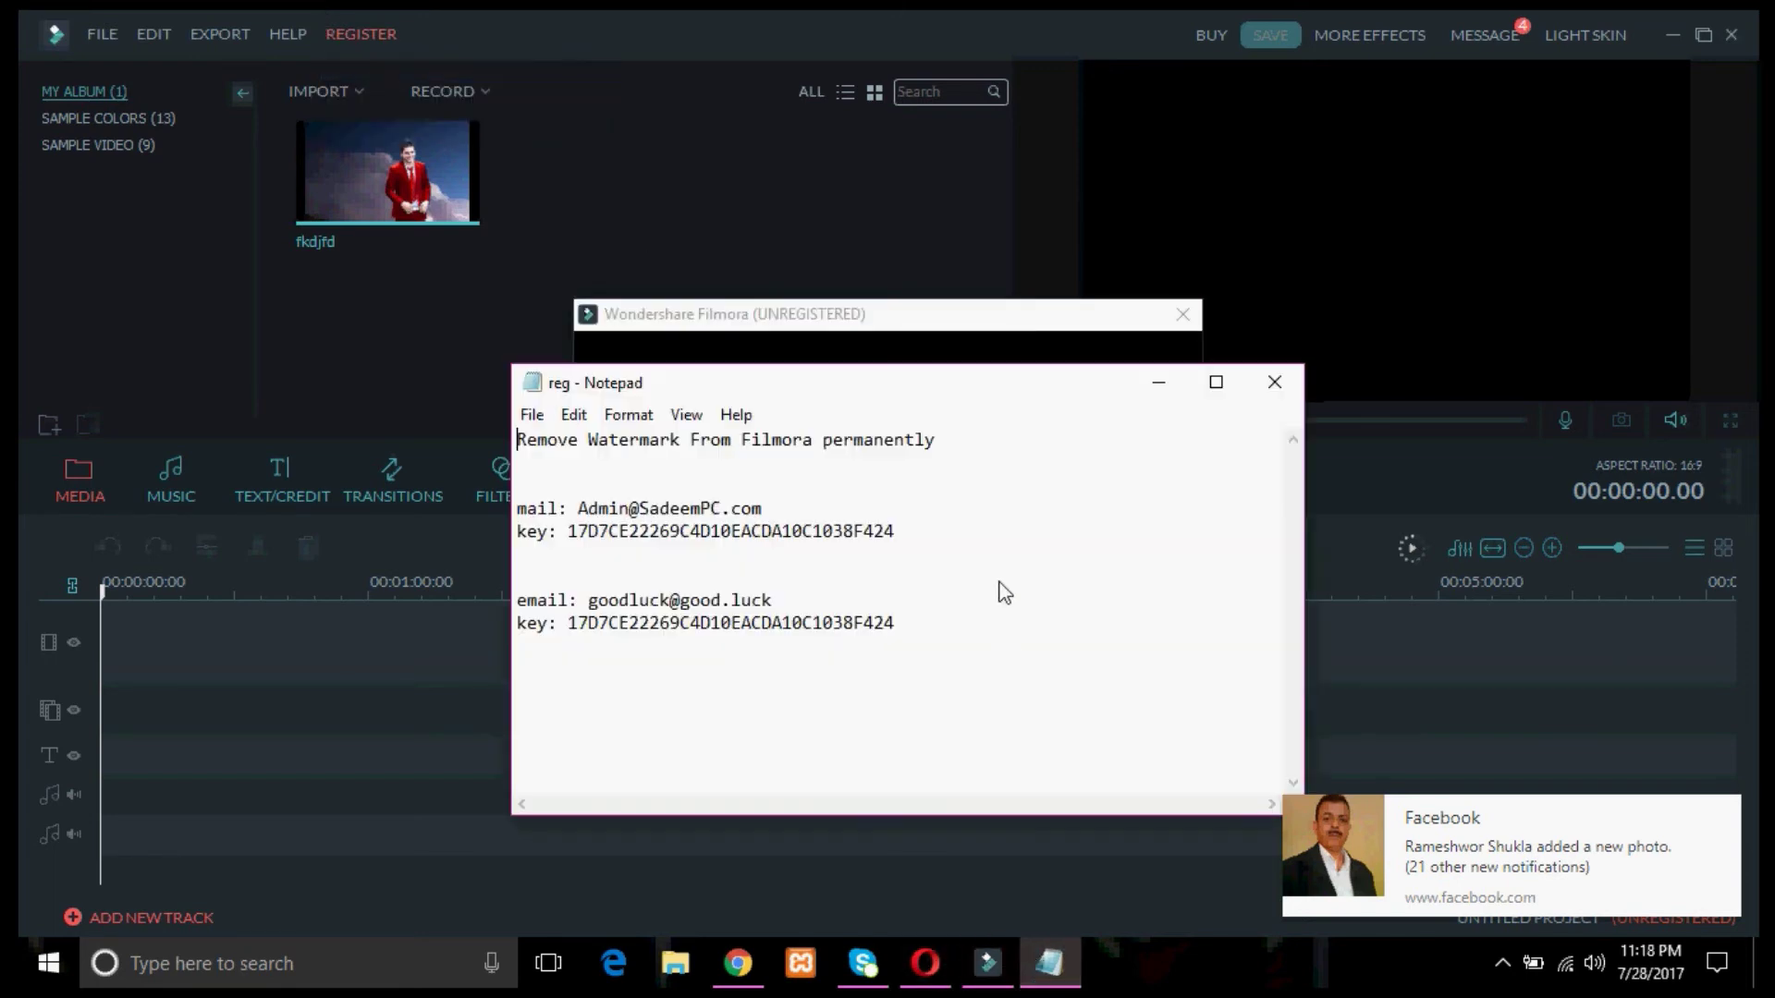
mouse_move(576, 507)
left_mouse_down()
mouse_move(766, 530)
mouse_move(565, 507)
left_mouse_up()
key("ctrl+c")
left_click(753, 504)
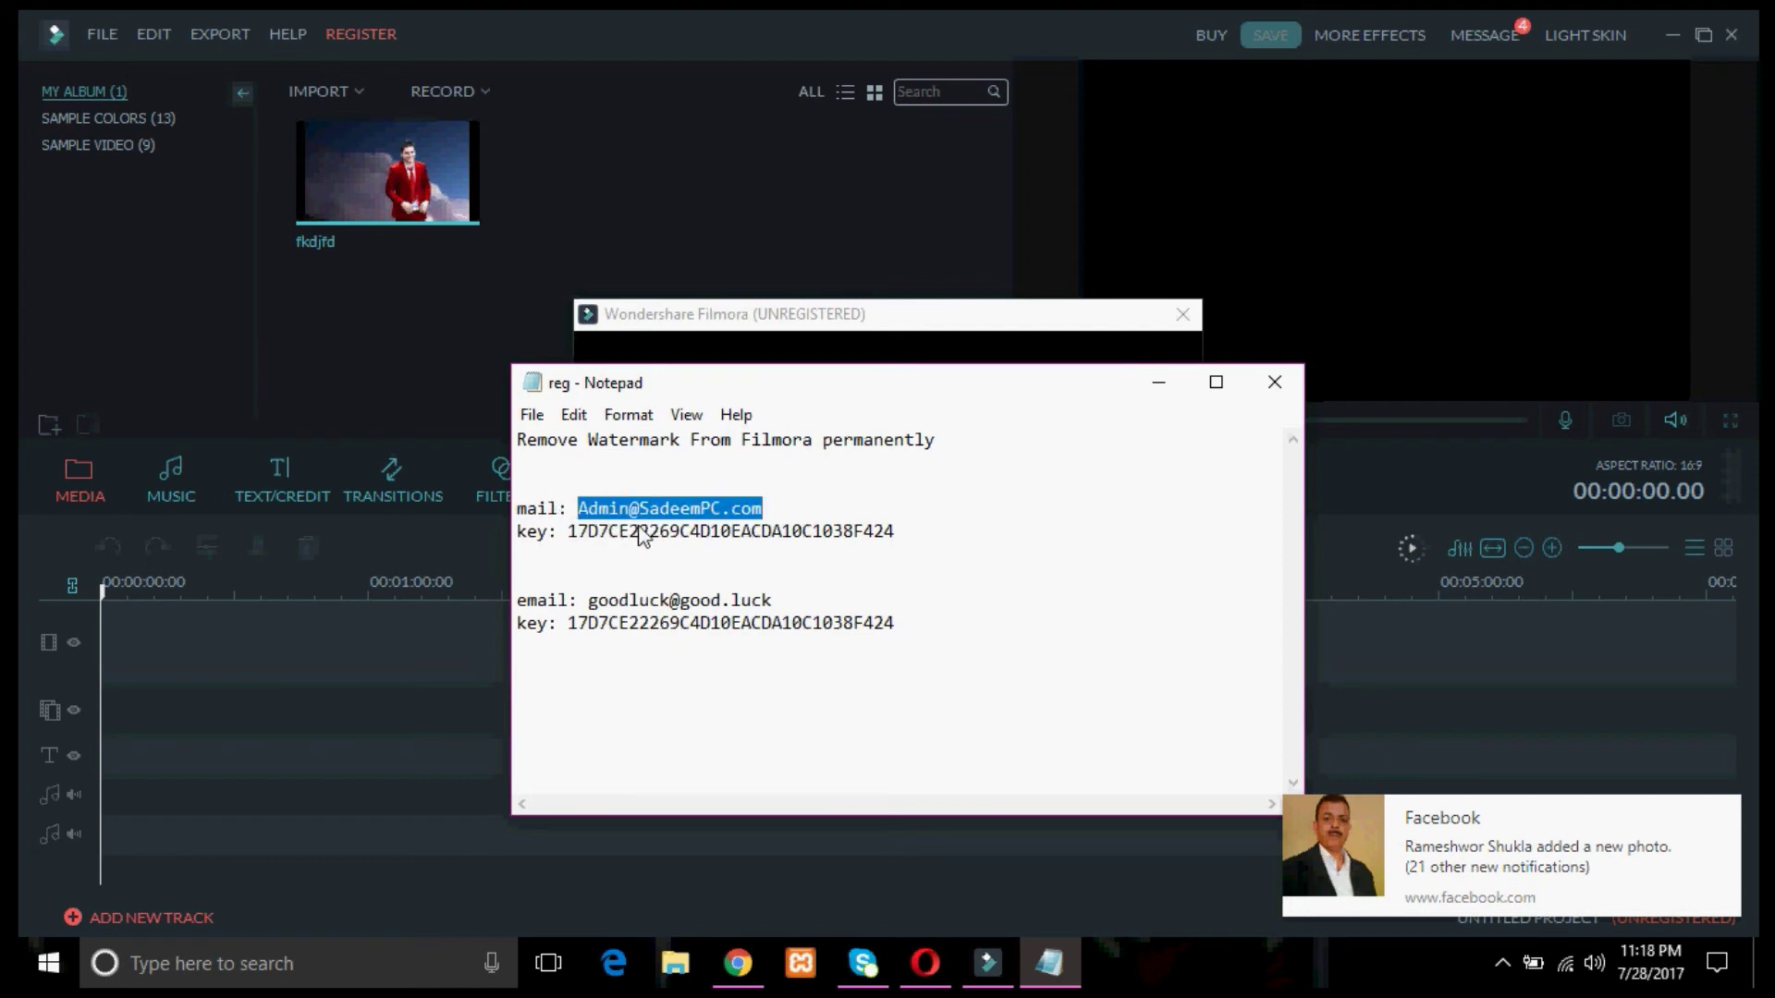
left_click(810, 313)
key("ctrl+v")
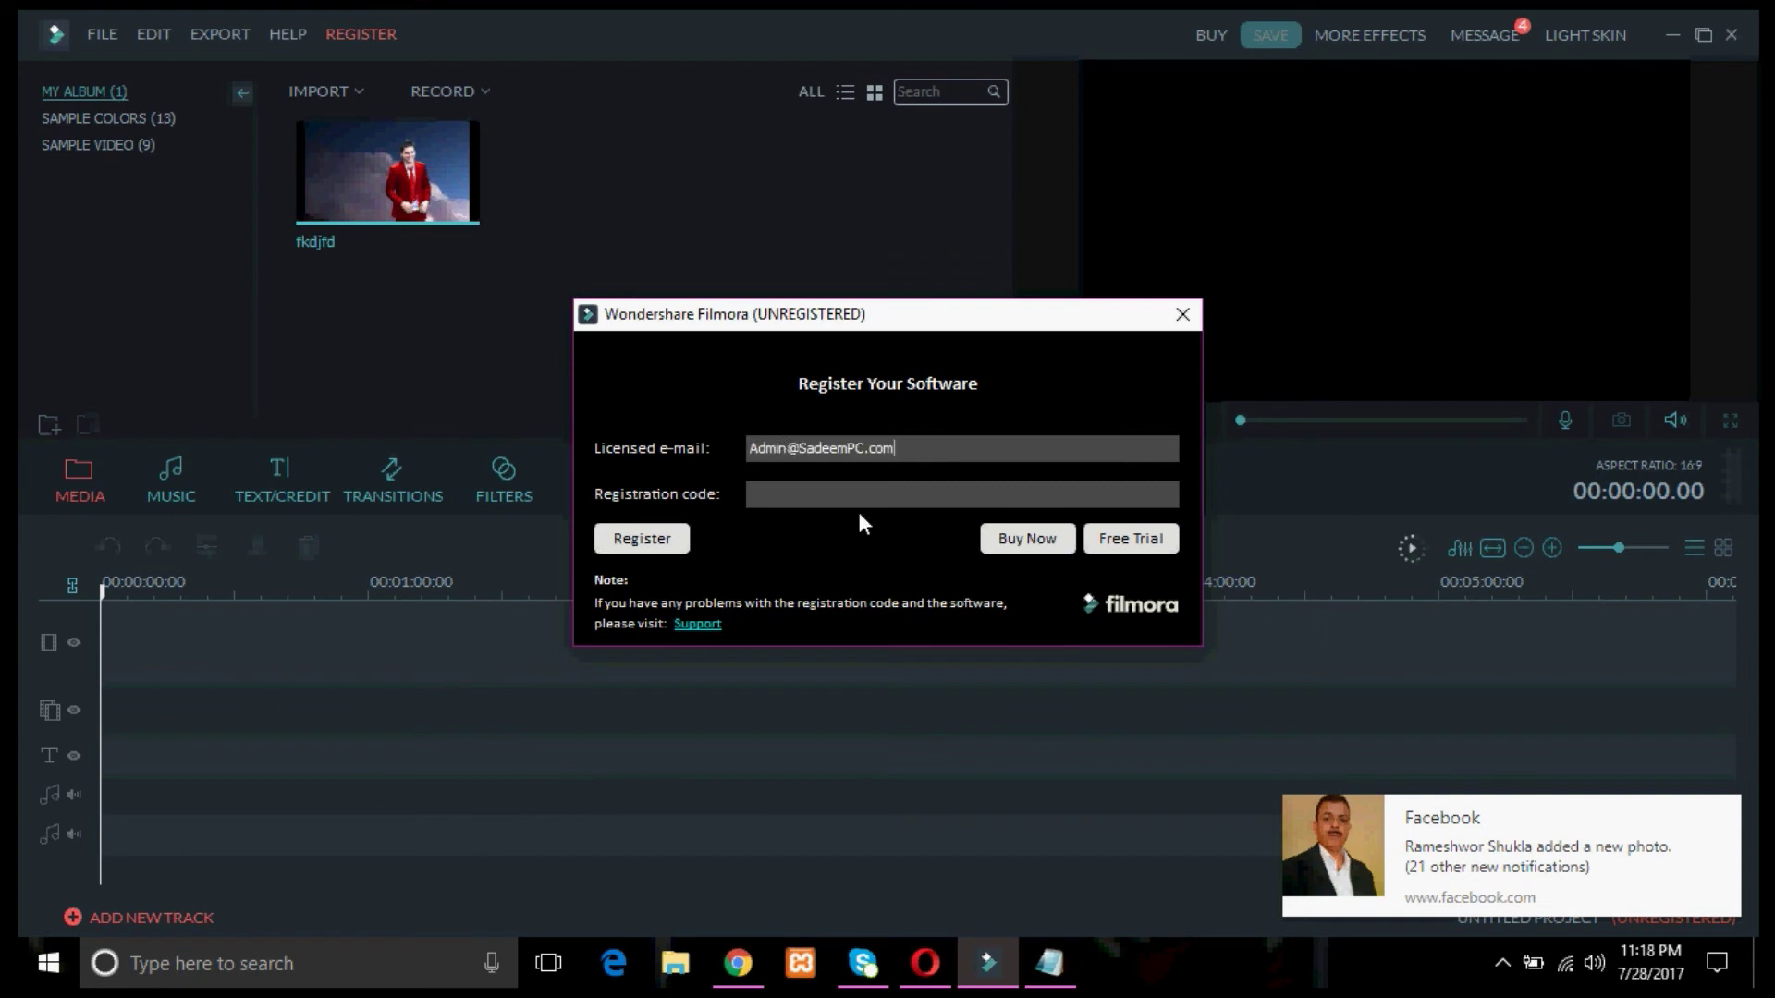
Copy the first key from the reg text file, paste it as the registration code in Filmora and submit the registration.
left_click(1050, 963)
left_click_drag(566, 530, 886, 527)
key("ctrl+c")
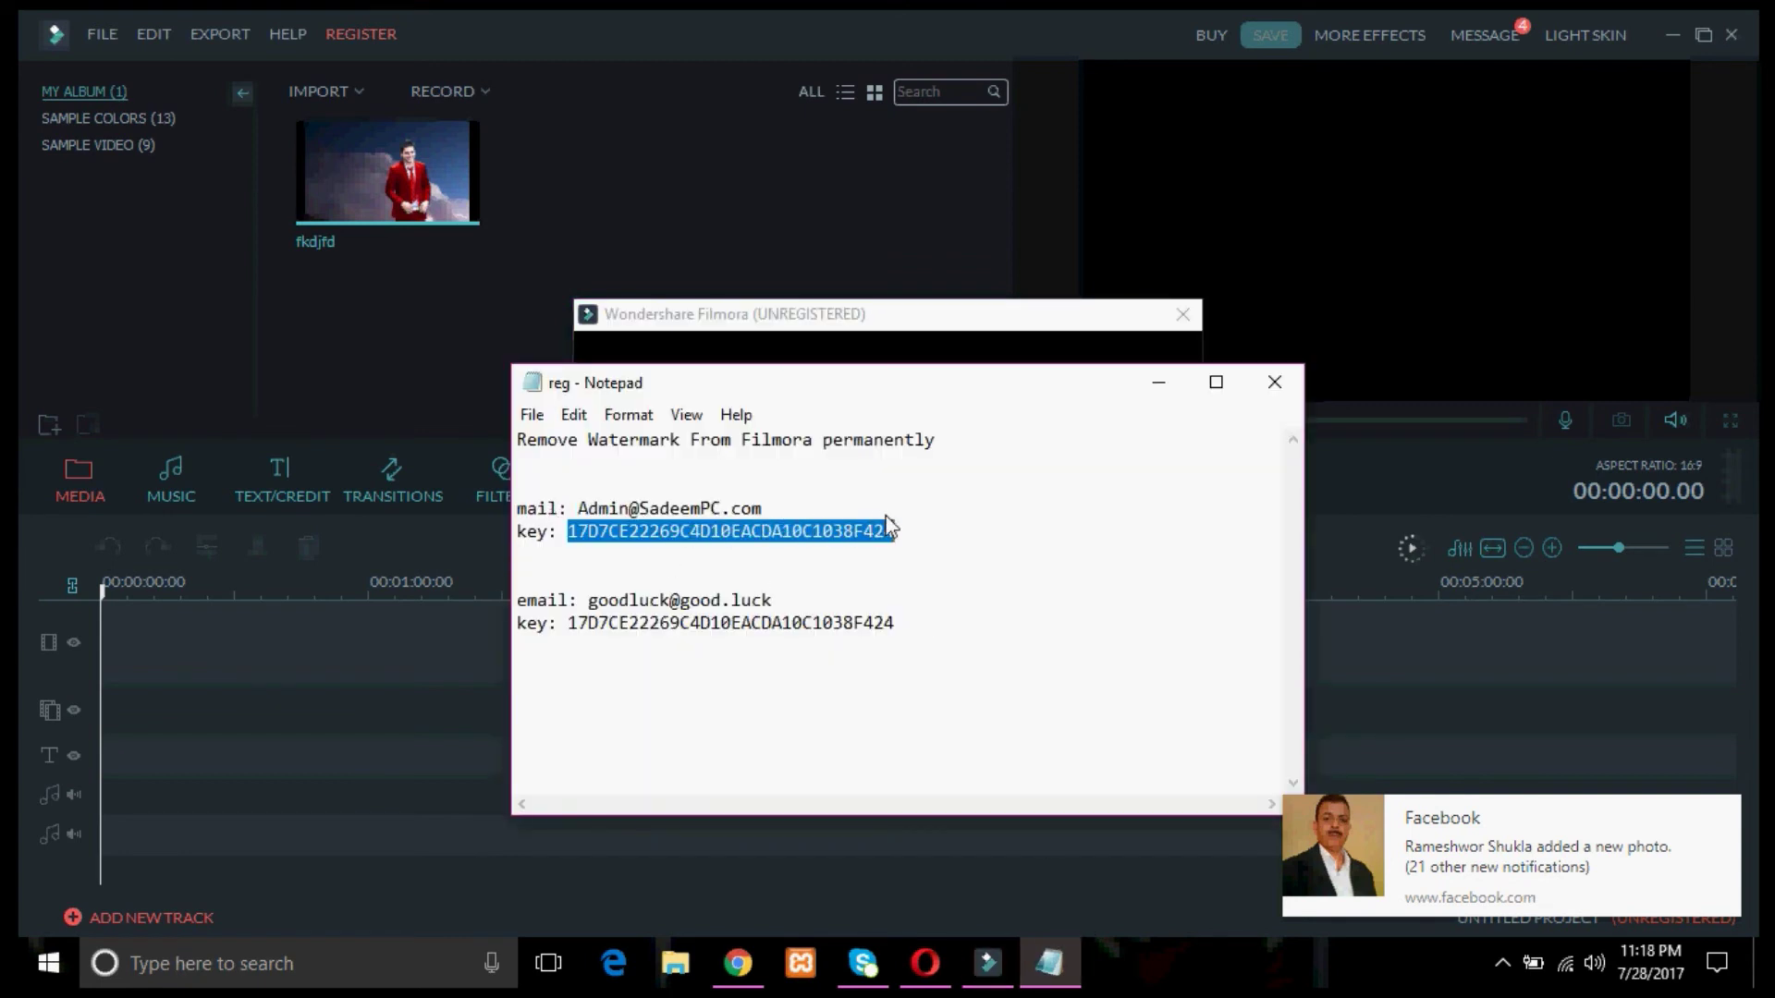
left_click(879, 314)
key("ctrl+v")
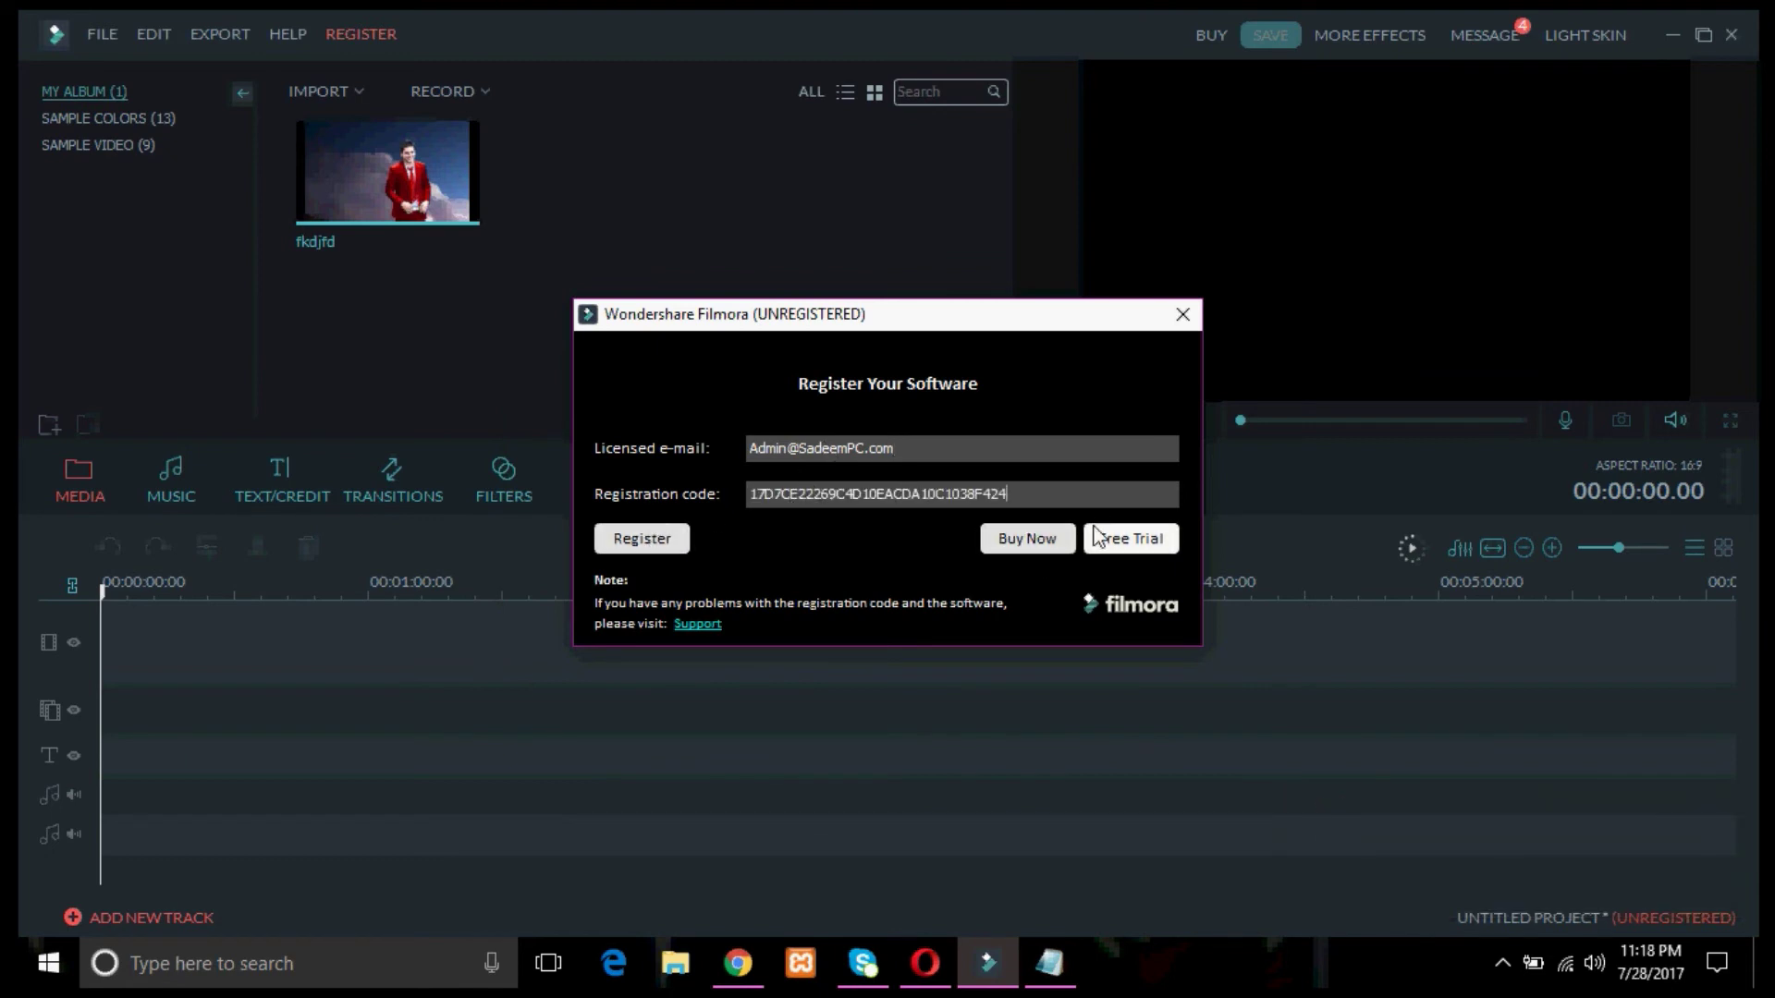
left_click(638, 529)
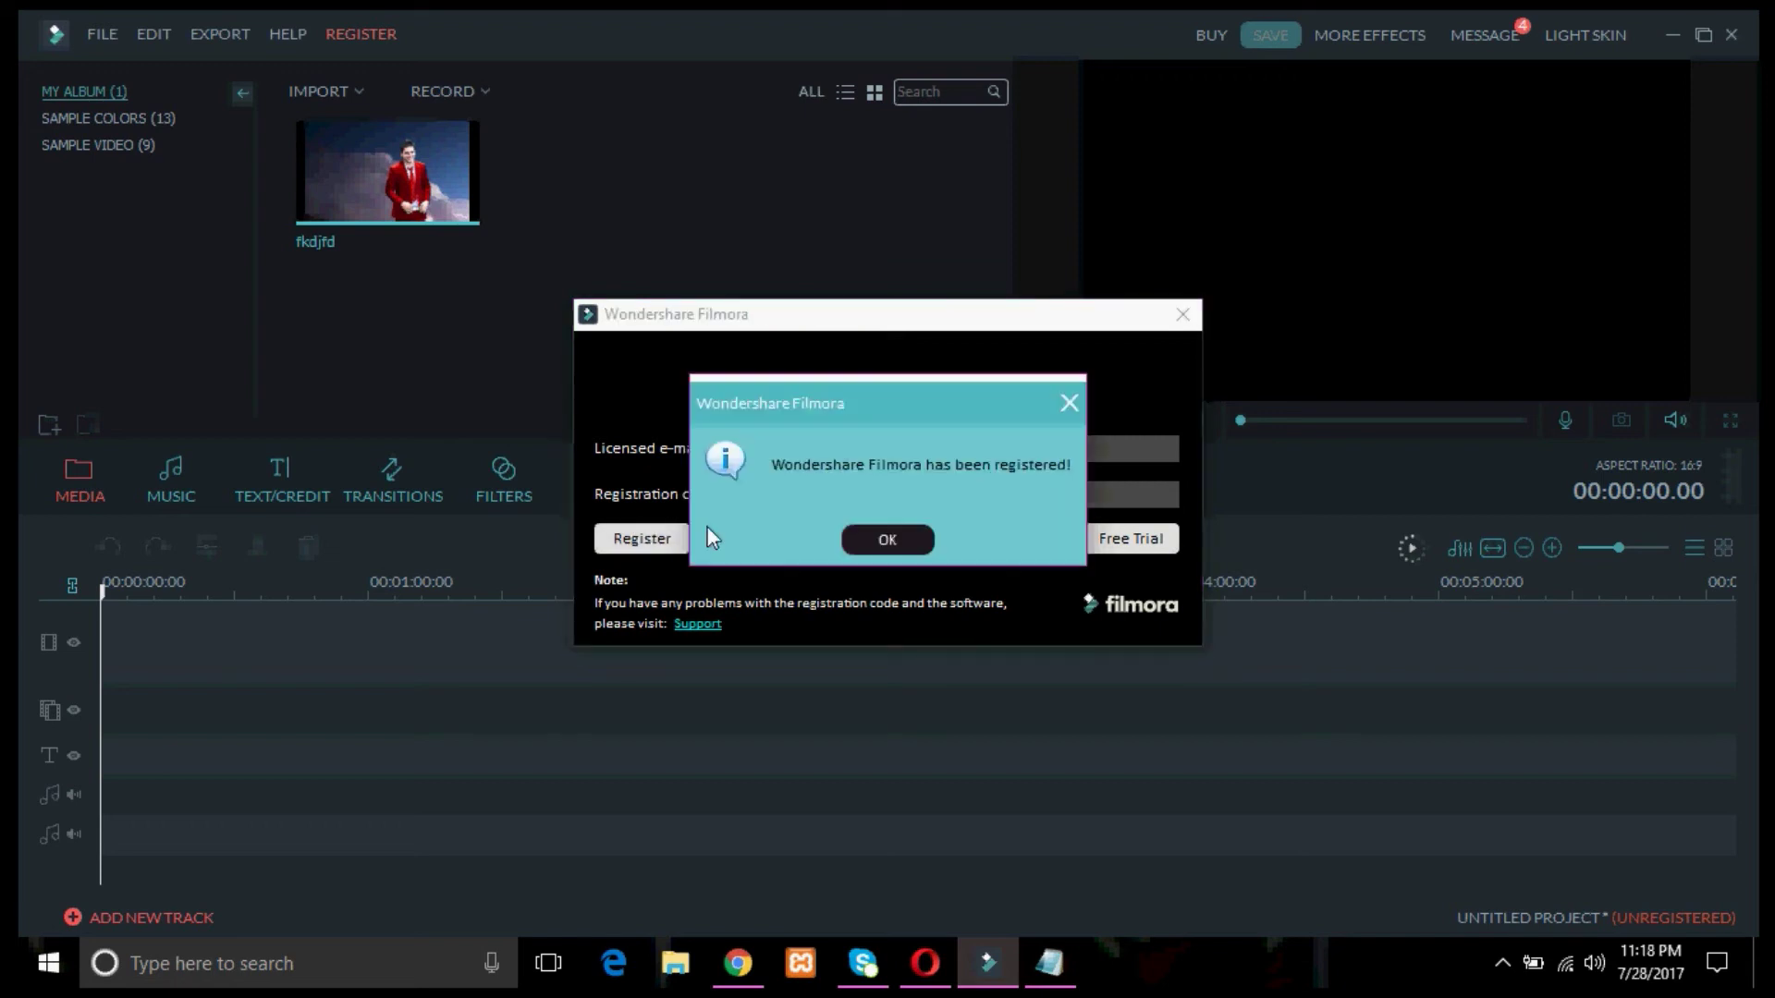
left_click(873, 529)
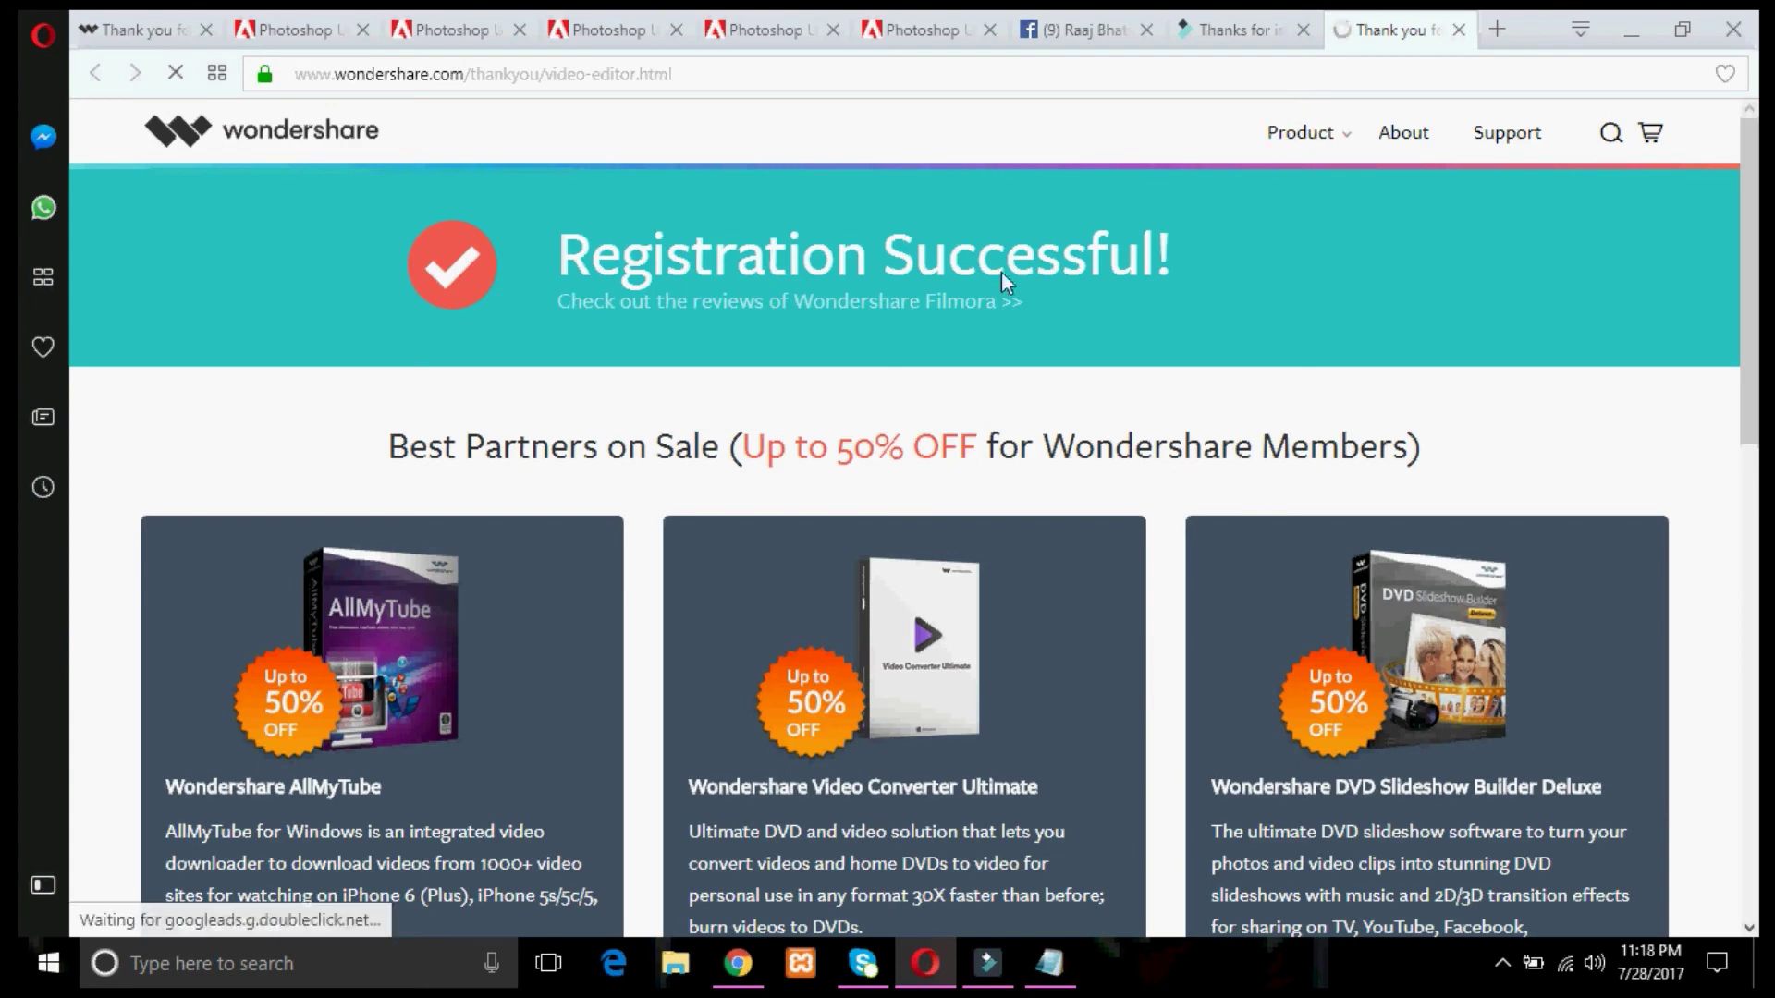
Highlight the heading on the Wondershare web page, then return to Filmora and place the fkdjfd clip at the start of the video track.
left_click_drag(545, 259, 1152, 227)
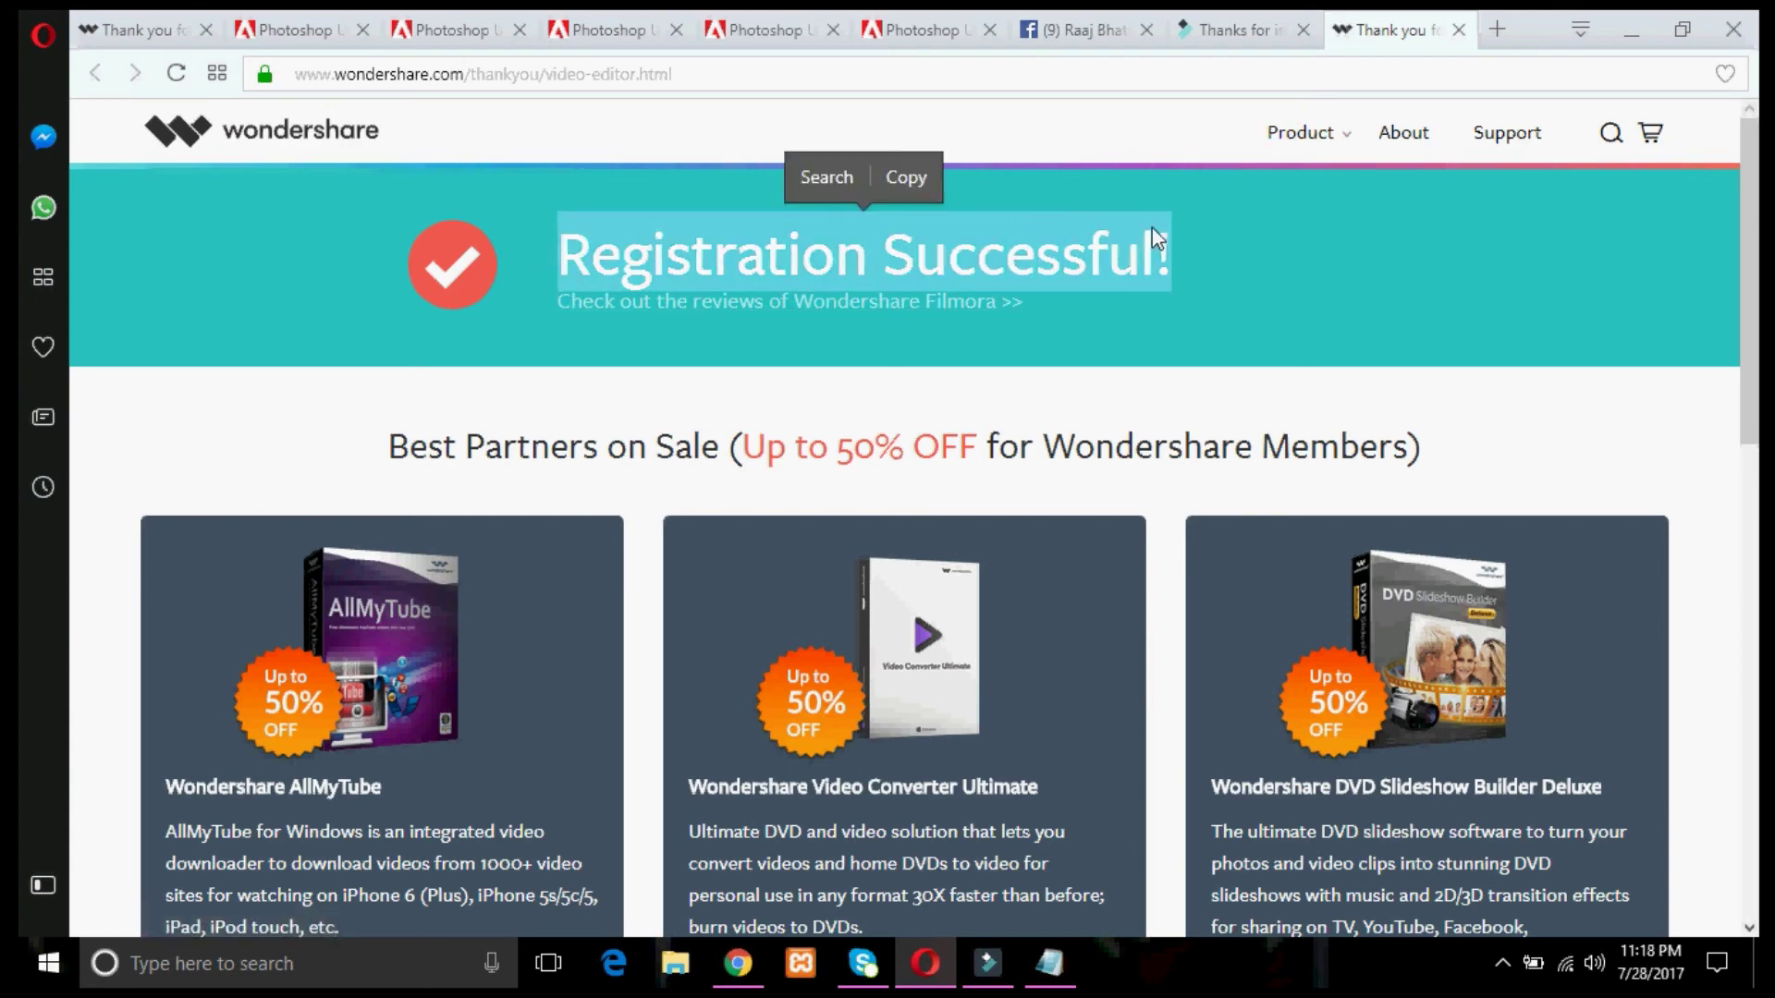
left_click(983, 963)
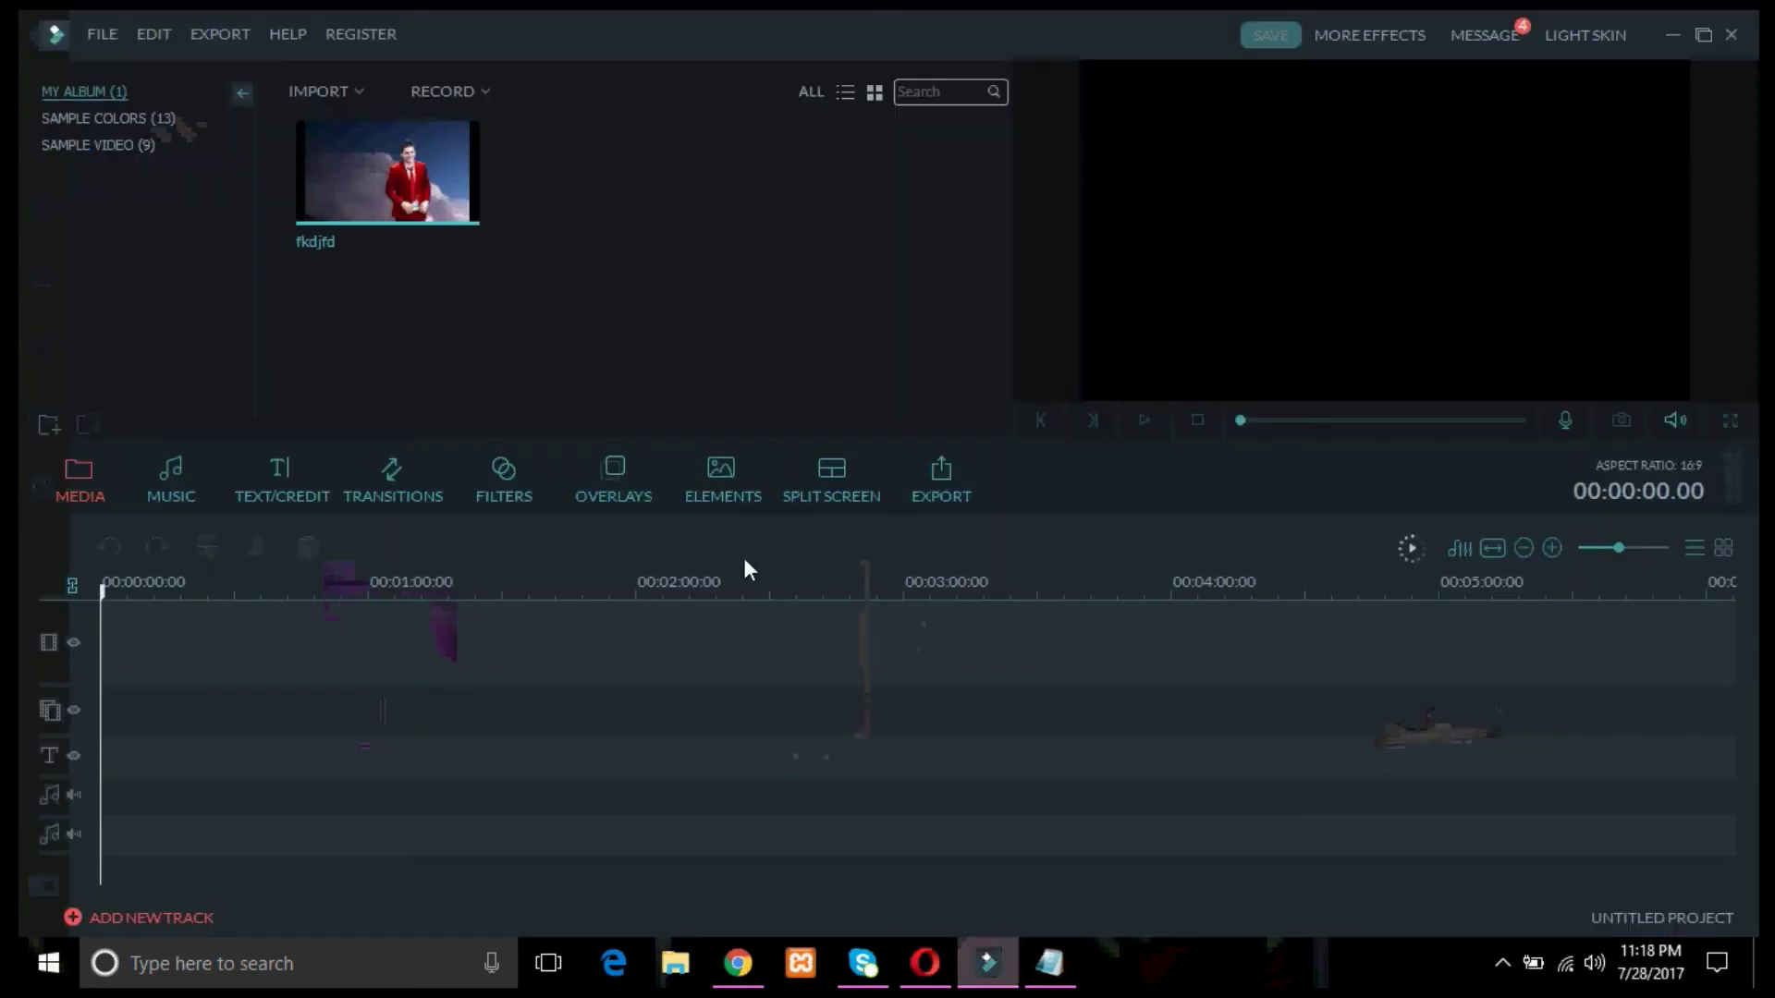
left_click_drag(163, 635, 167, 634)
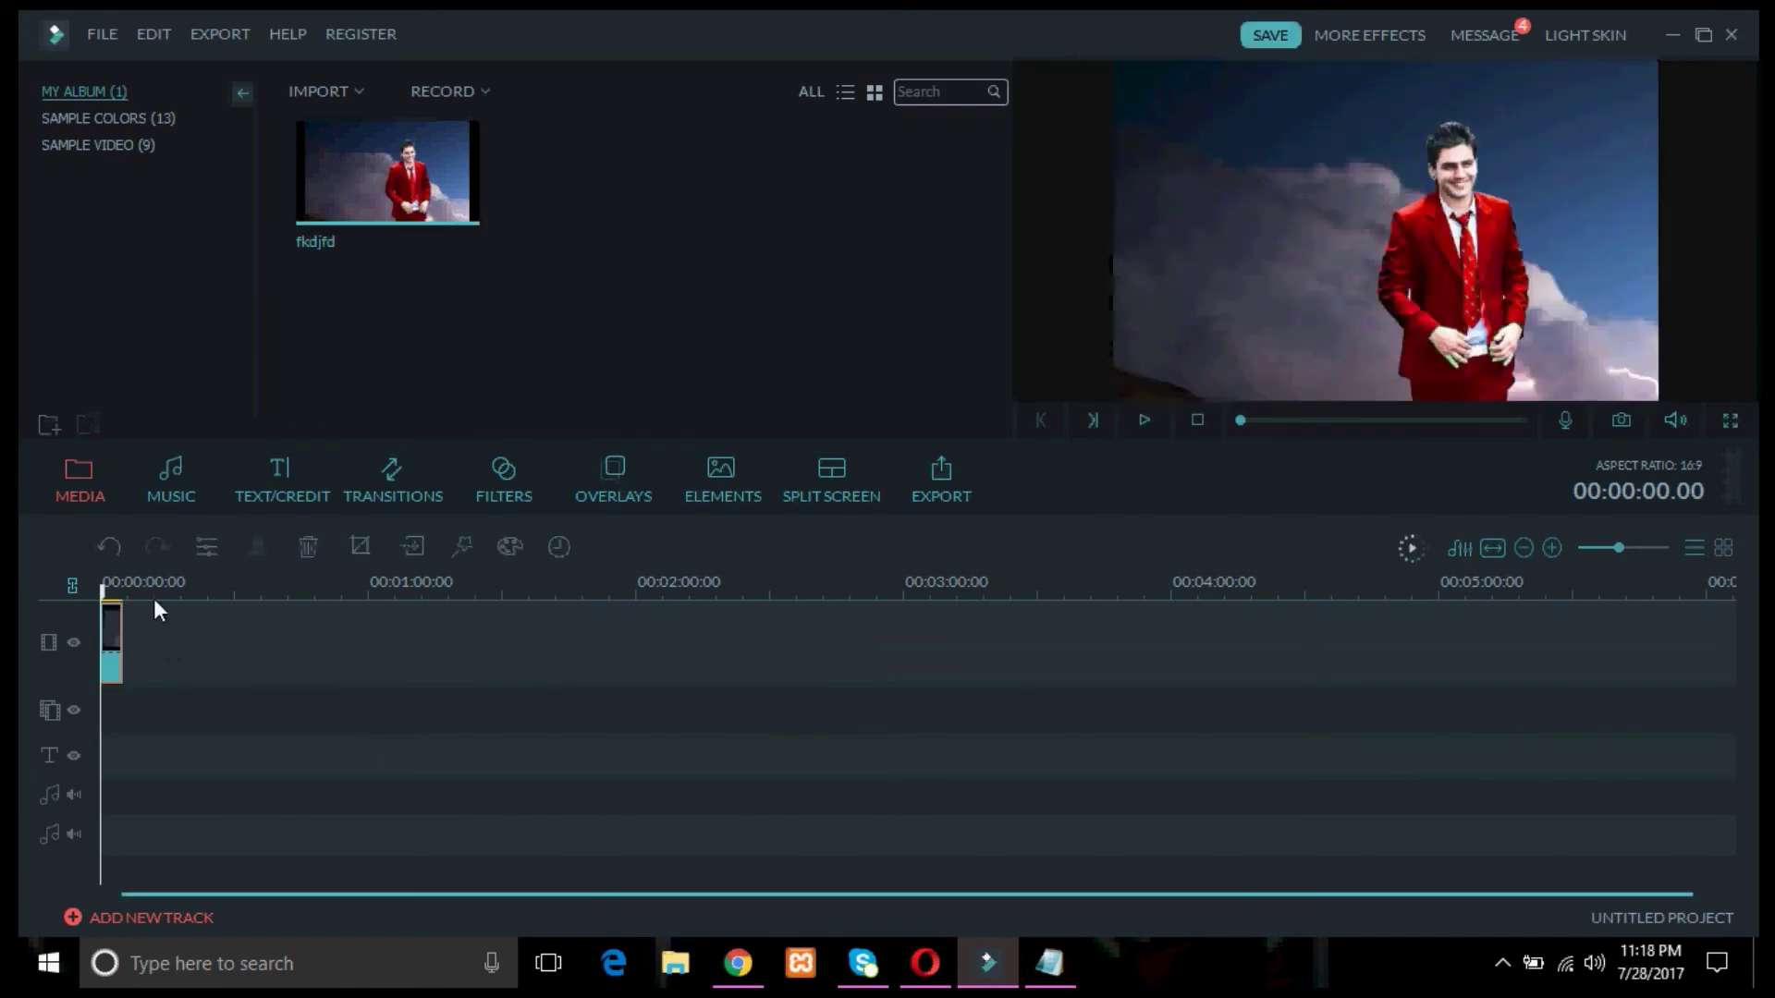
Play the fkdjfd clip on the timeline and open the export output settings for devices.
key("space")
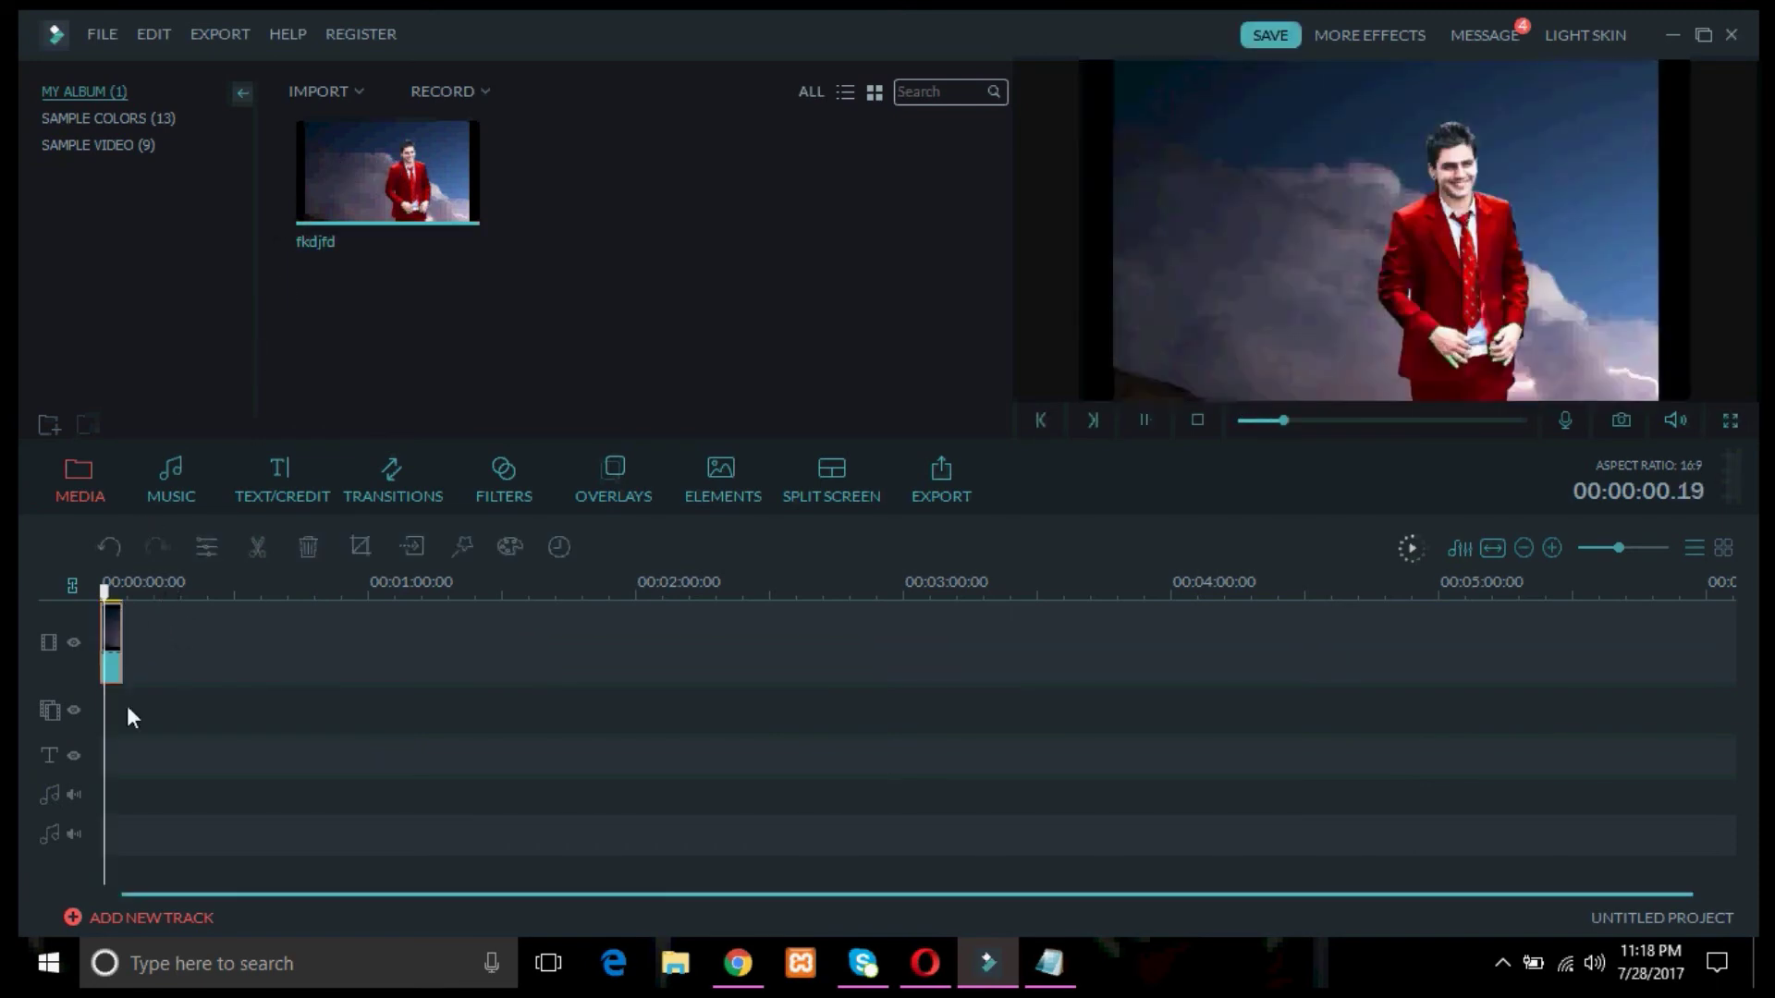
left_click(232, 33)
left_click(239, 88)
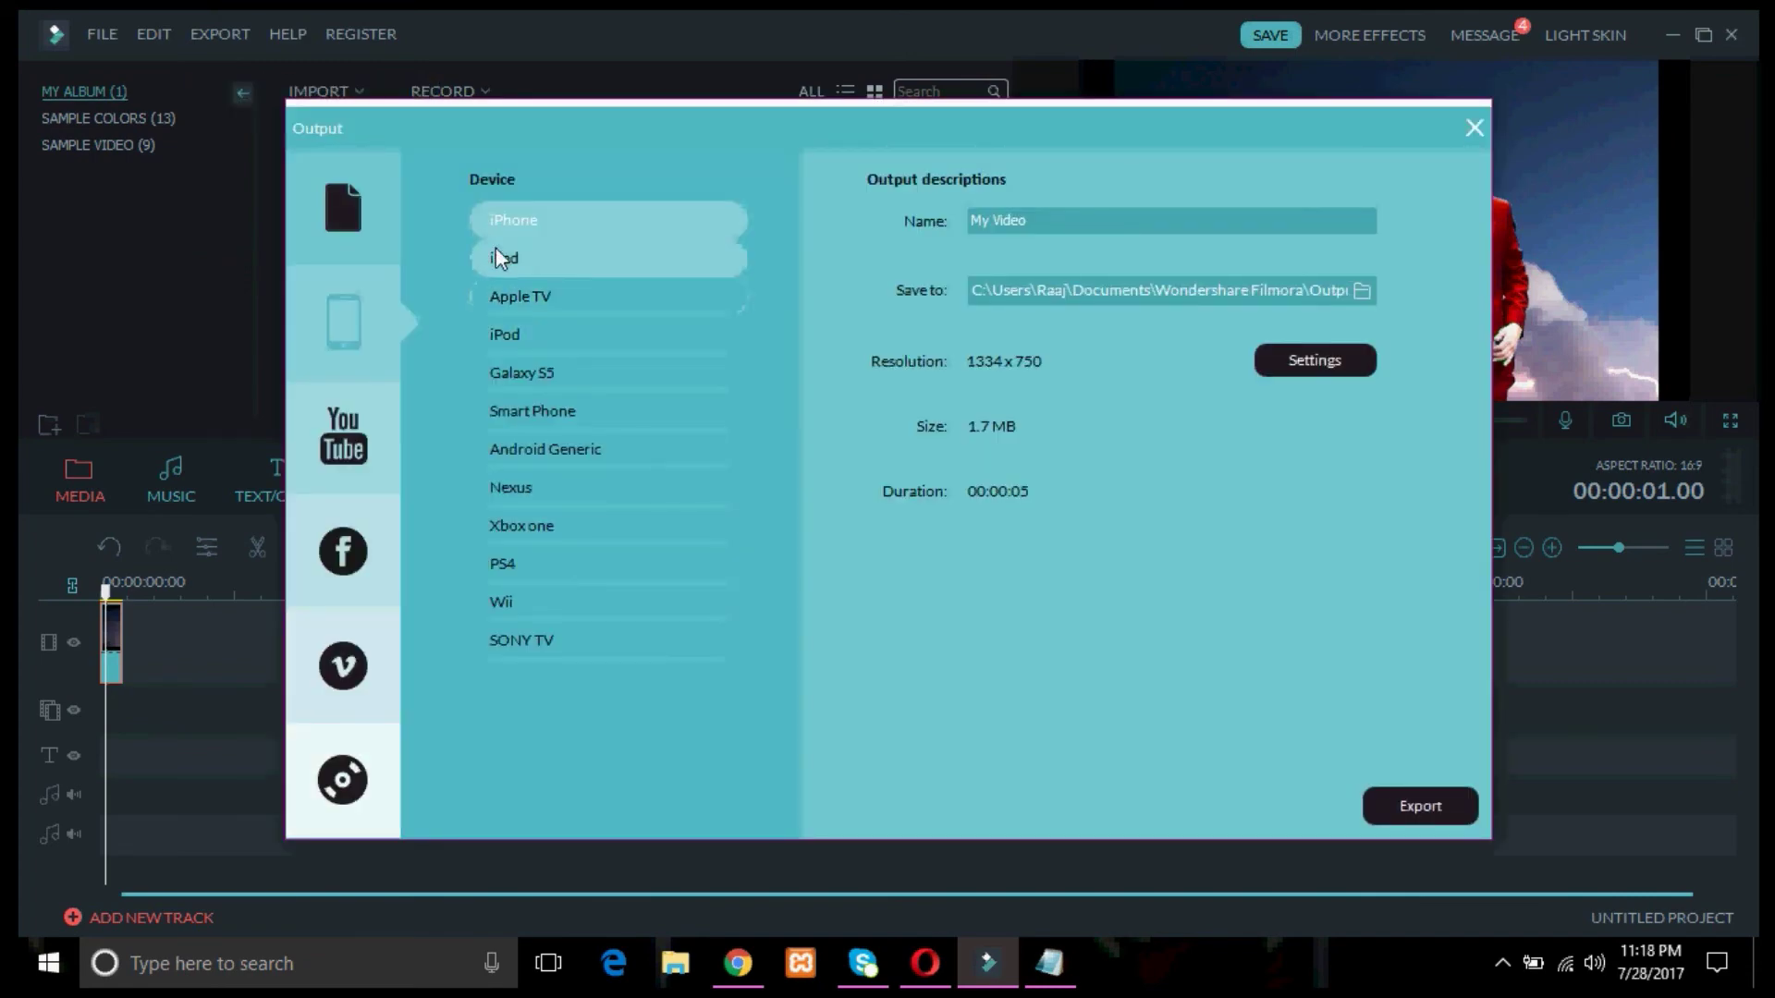
Look through the iPad, Apple TV, Galaxy S5 and Android Generic device presets and the Facebook, Vimeo and DVD output options.
left_click(499, 258)
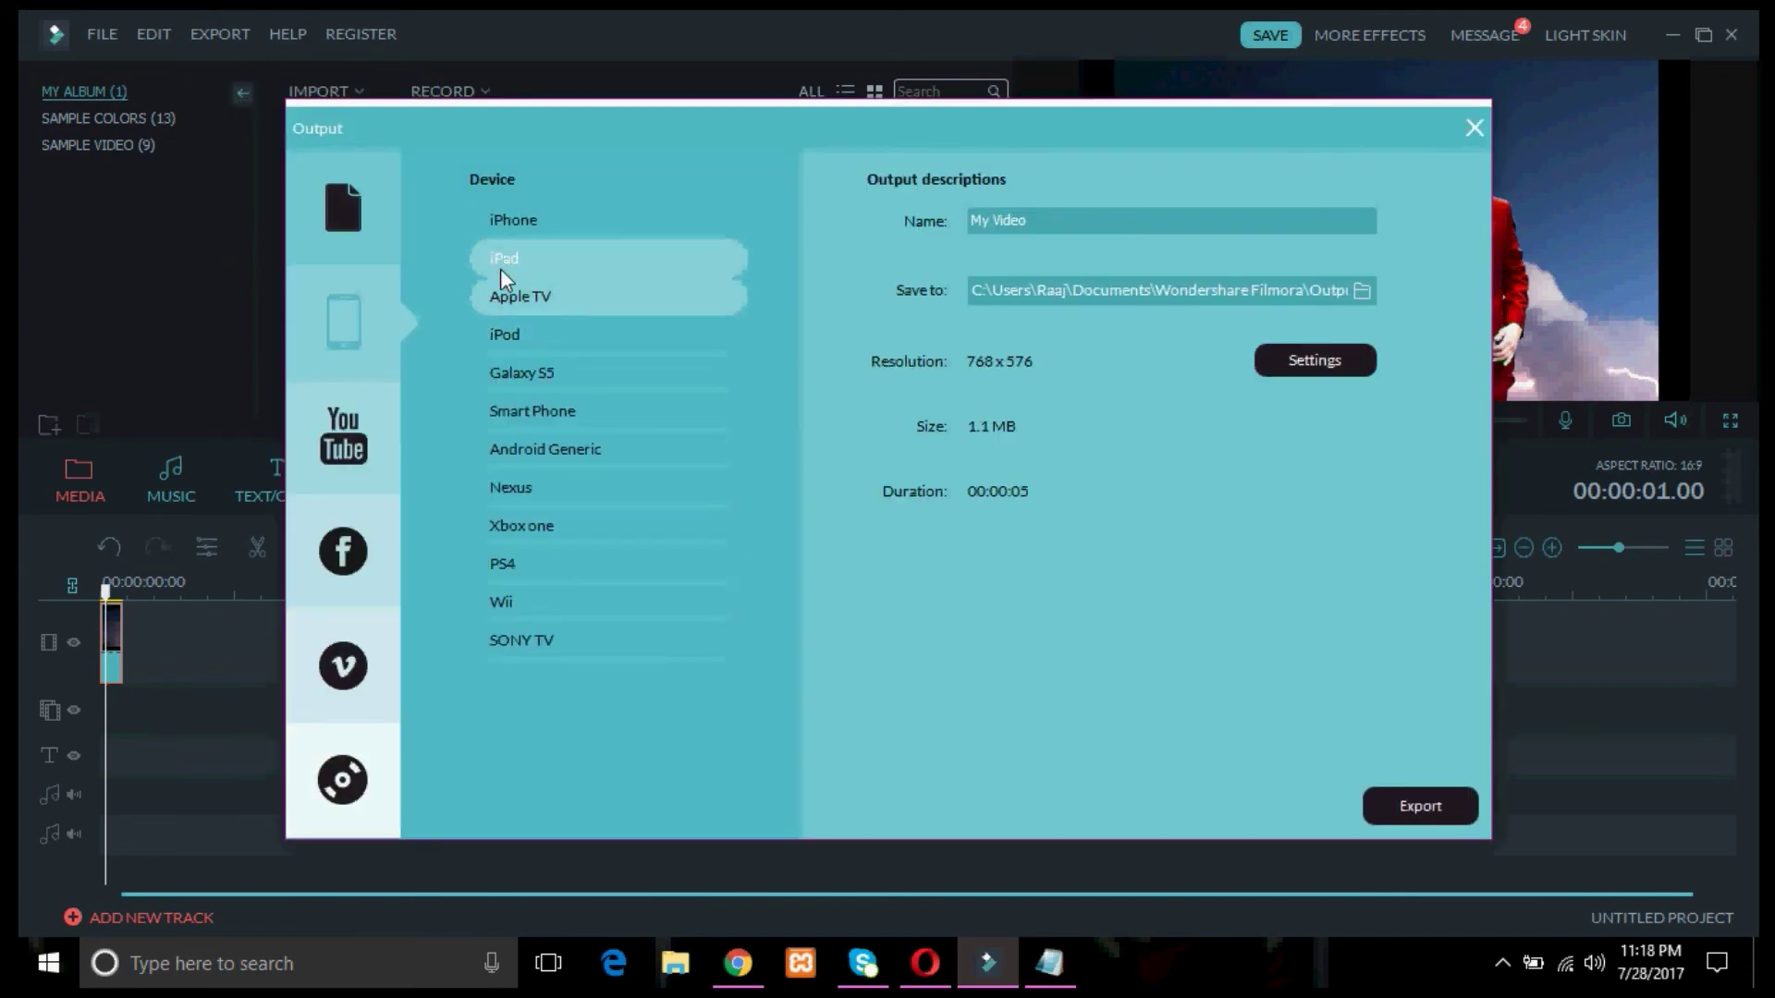
left_click(500, 301)
left_click(503, 368)
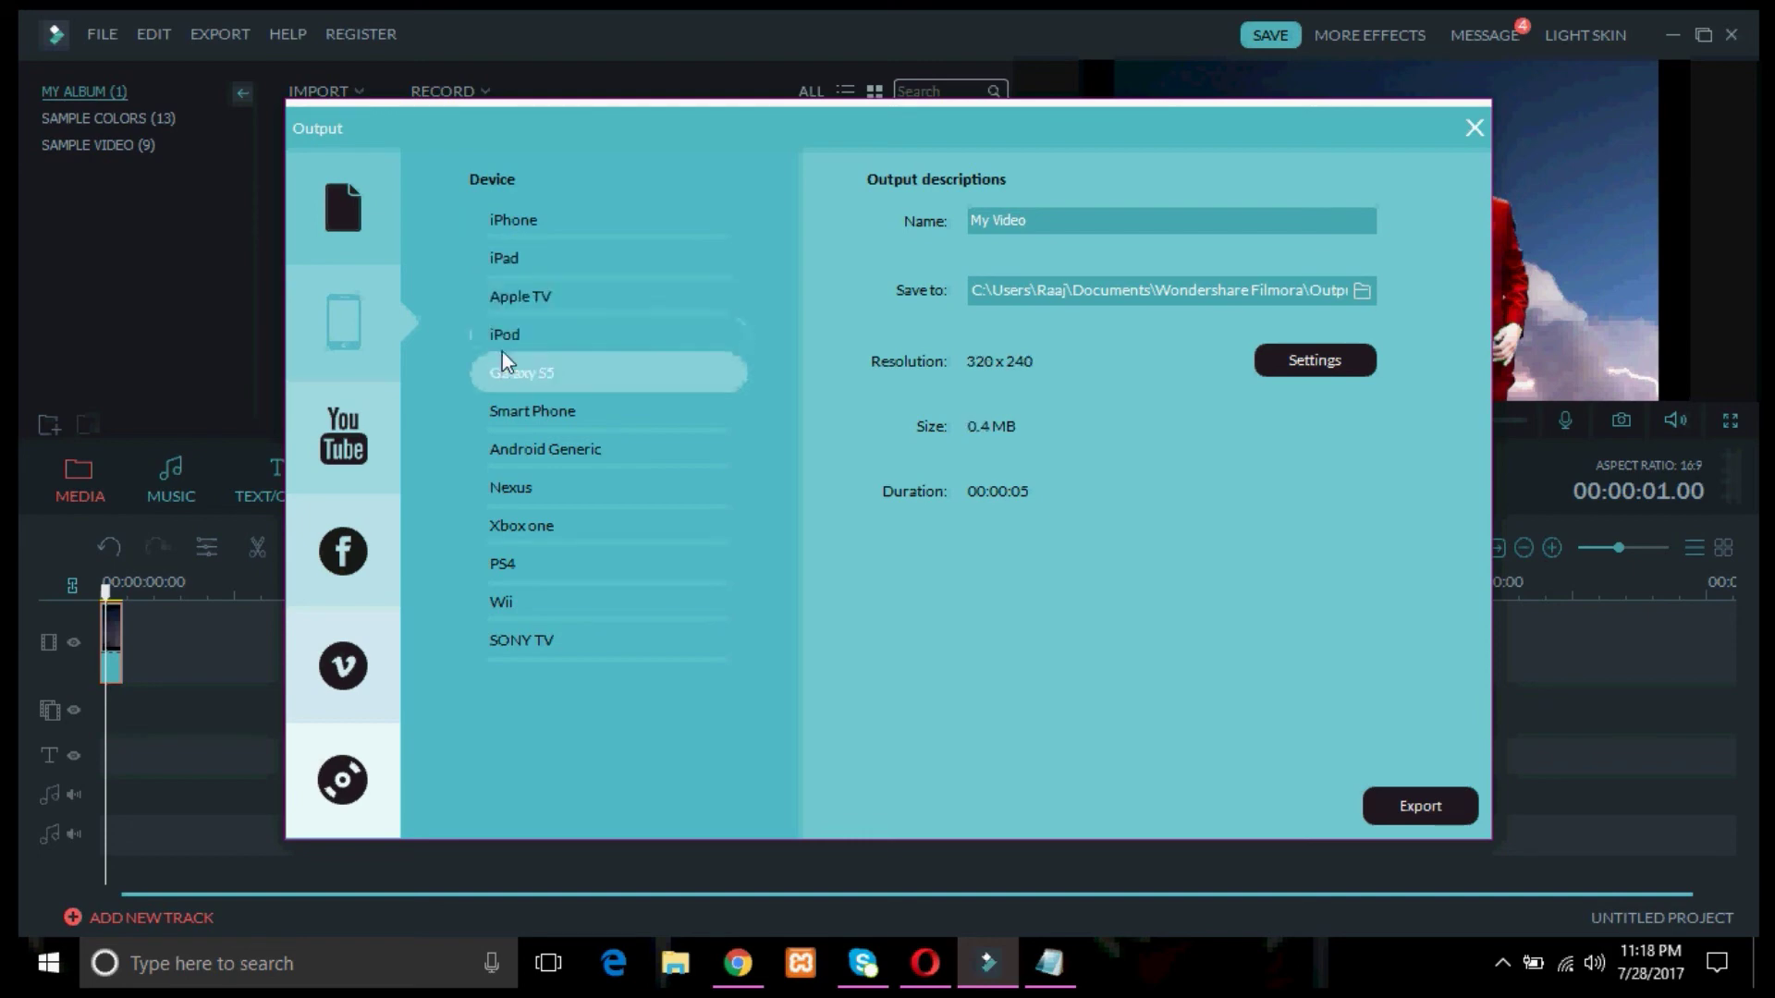
left_click(507, 450)
left_click(342, 552)
left_click(332, 670)
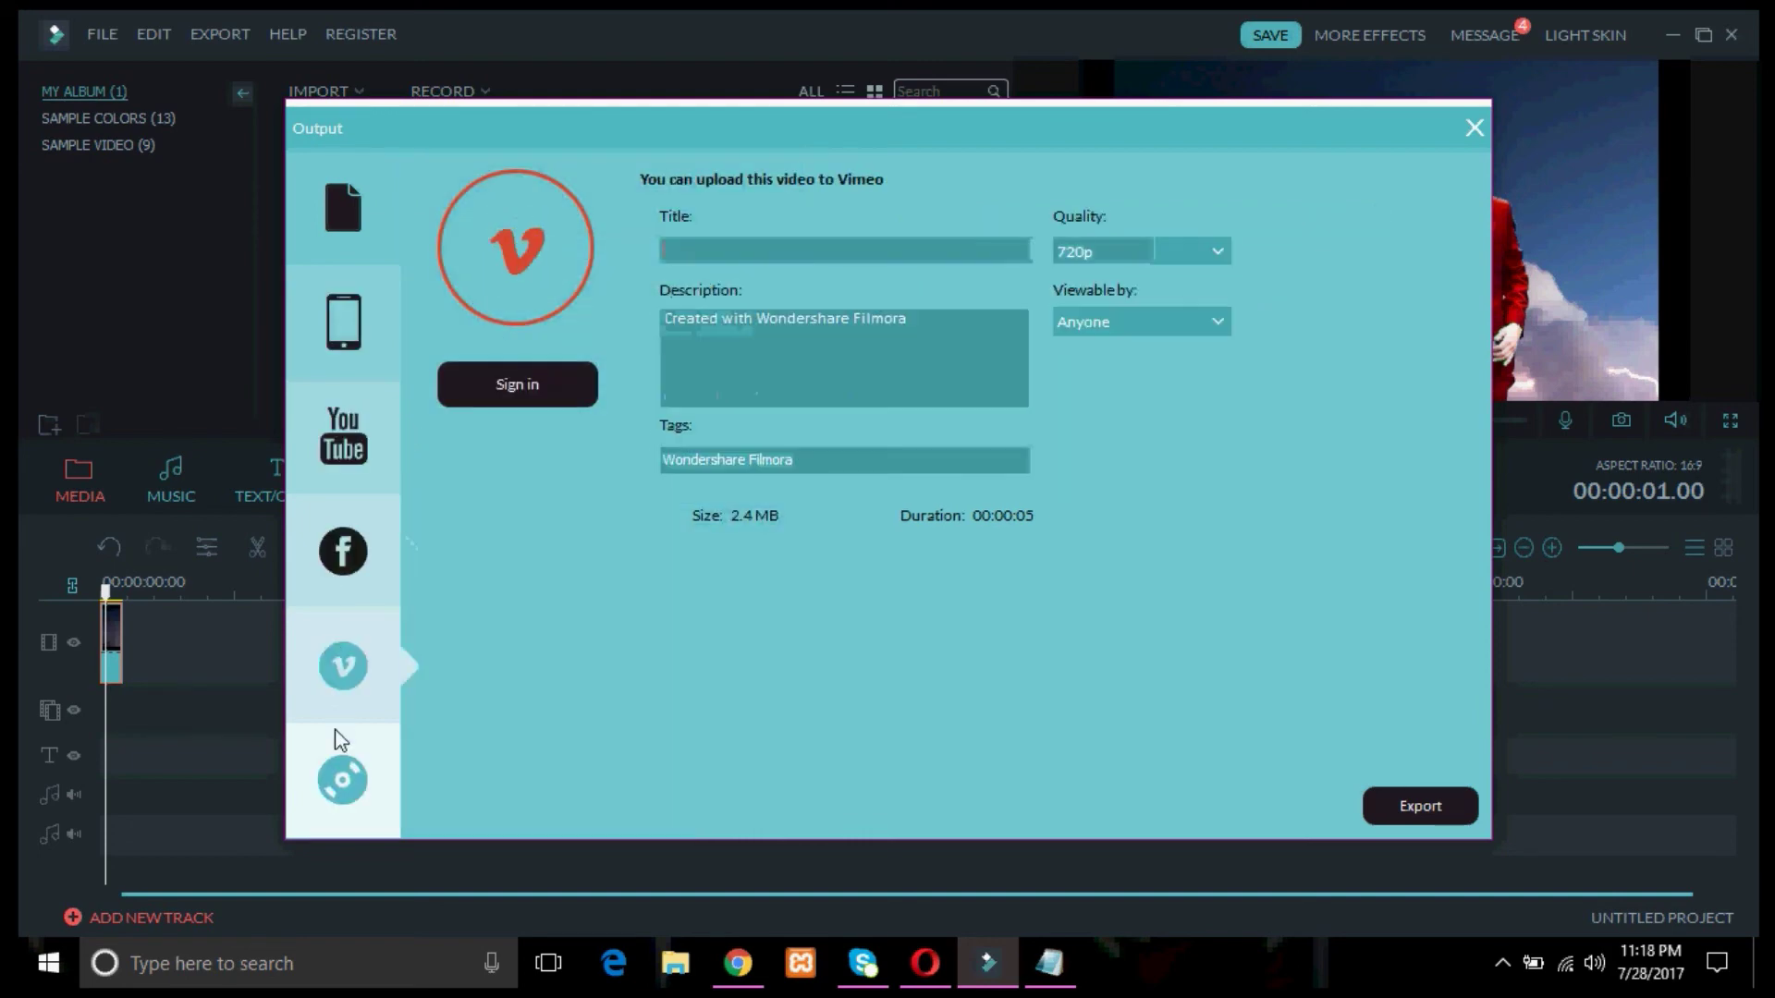
left_click(339, 772)
Export the timeline as a WMV file named My Video.
left_click(356, 214)
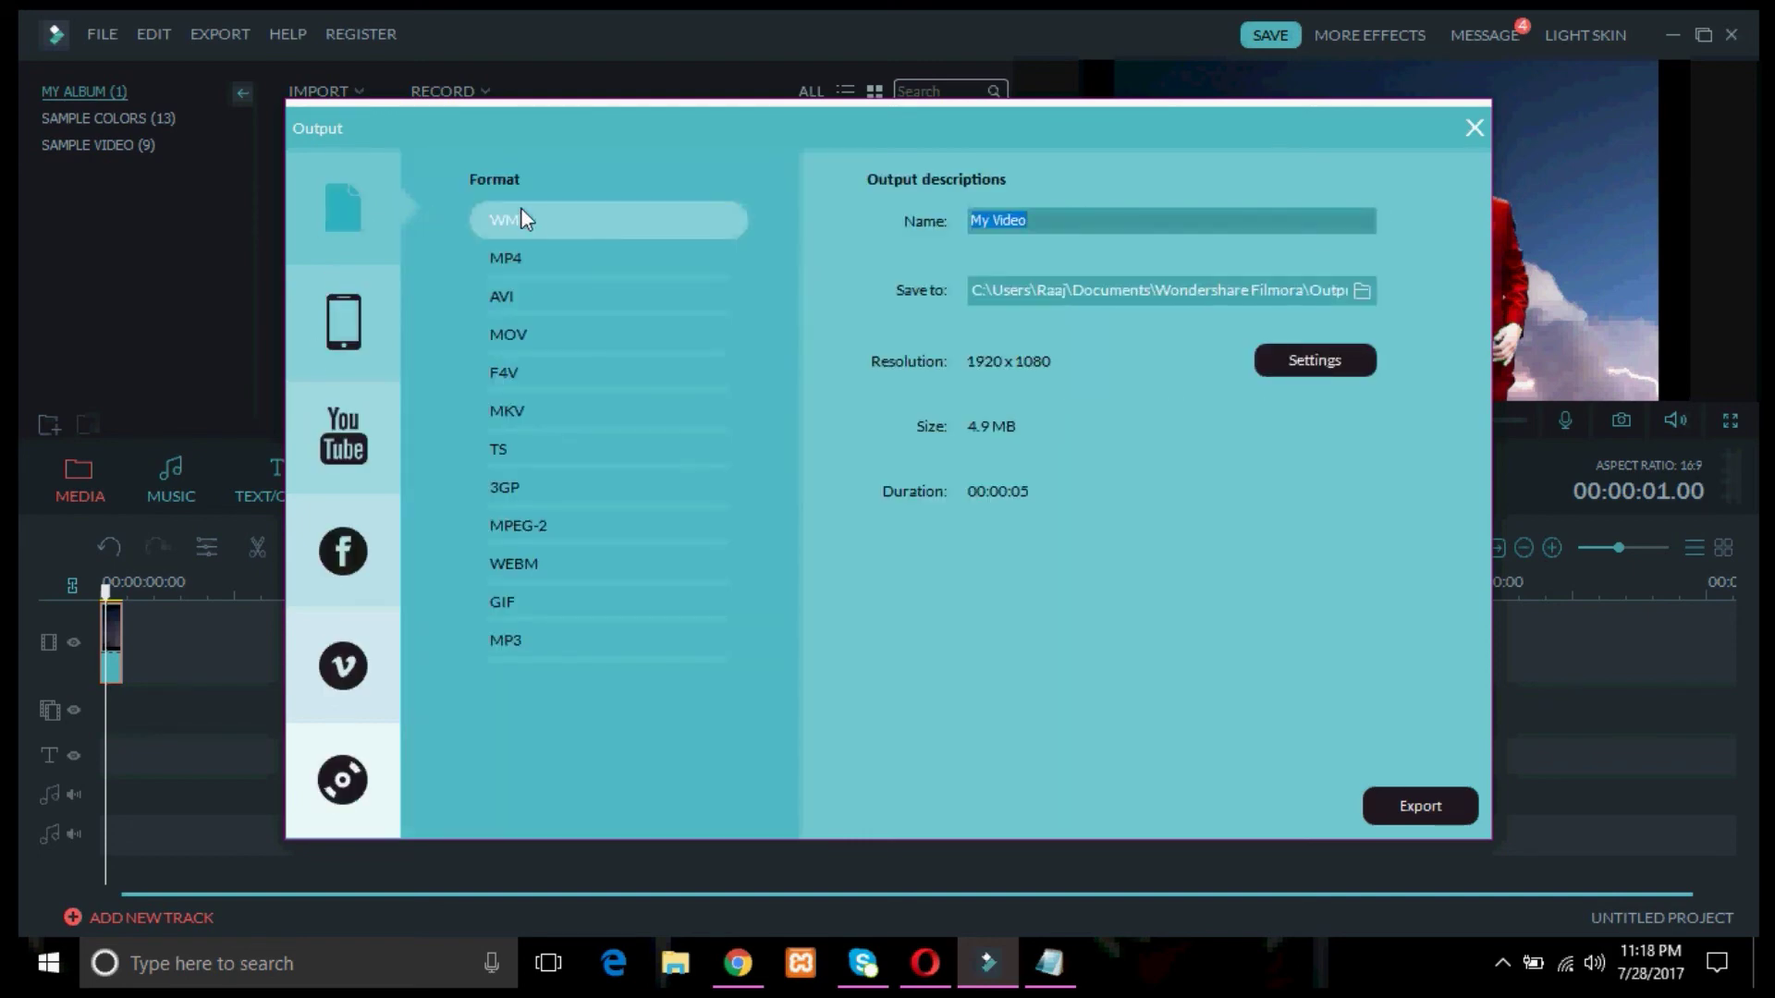
left_click(1405, 808)
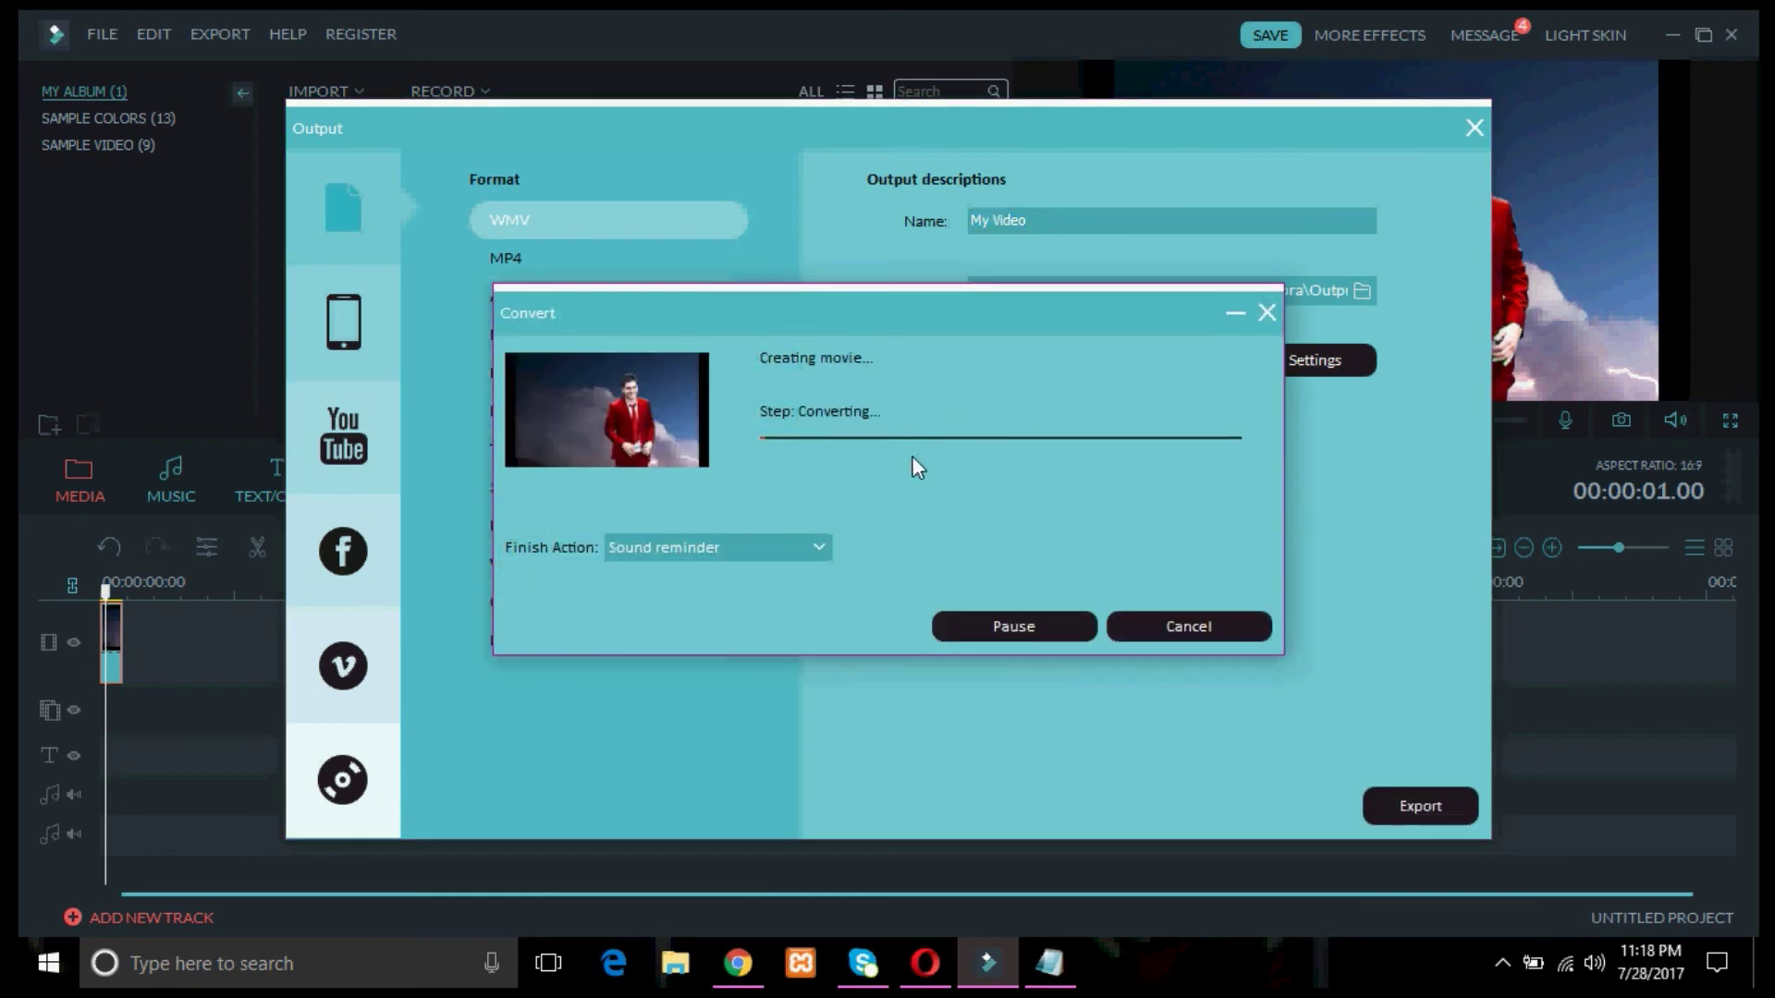